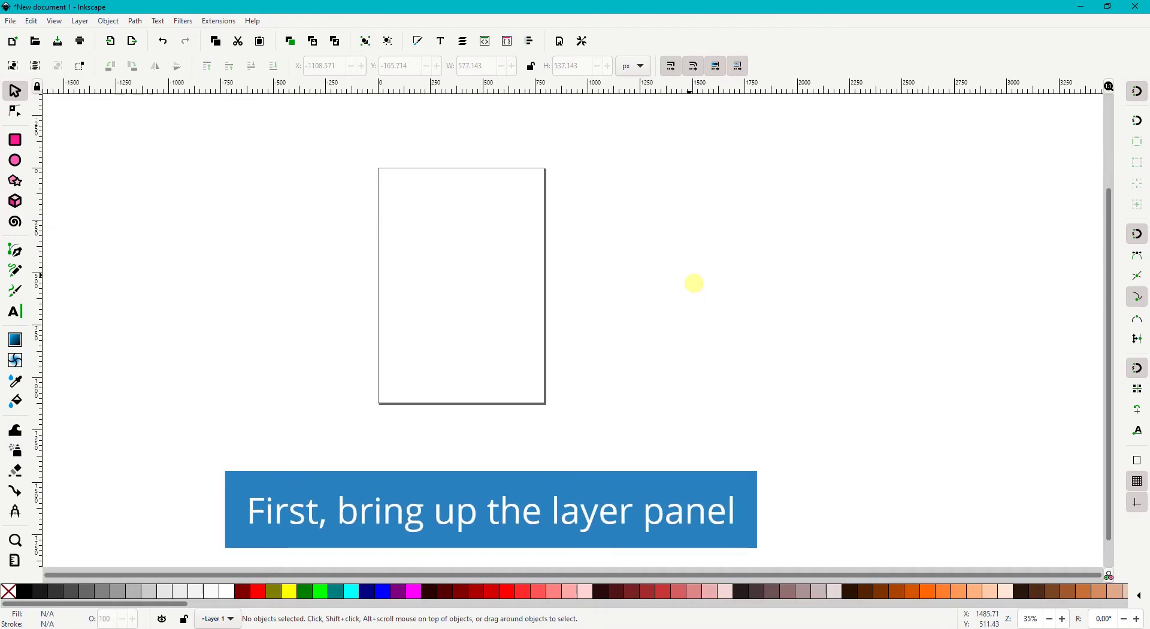
Rename Layer 1 to 'Guide' in the Layers panel
{"action": "left_click", "coordinate": [80, 20]}
{"action": "left_click", "coordinate": [180, 71]}
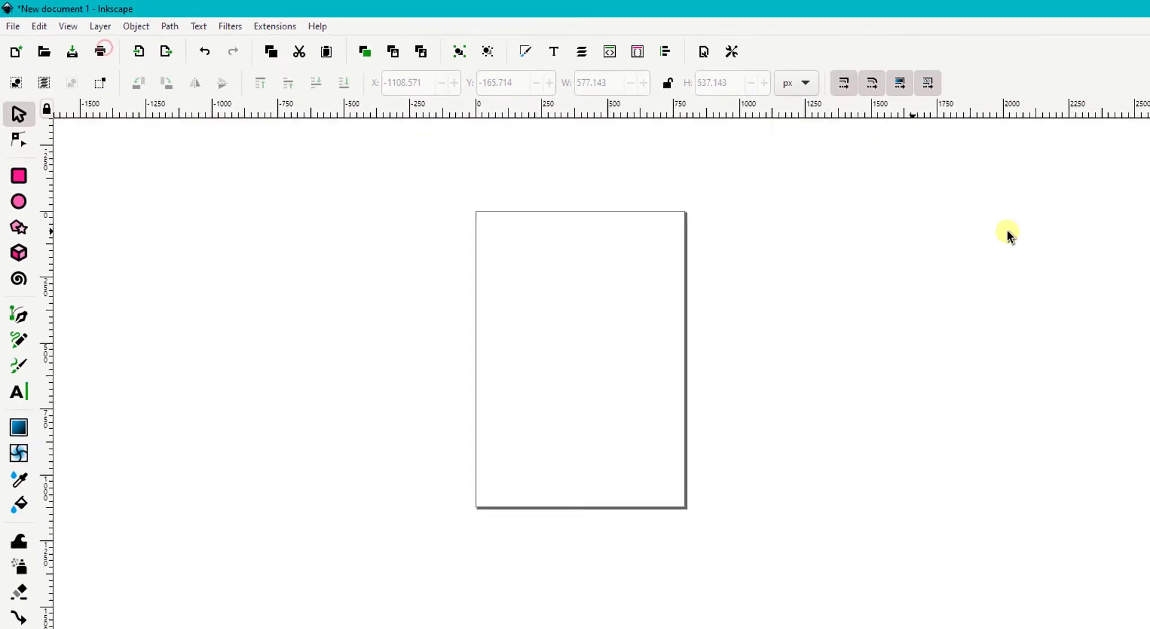
{"action": "double_click", "coordinate": [1030, 133]}
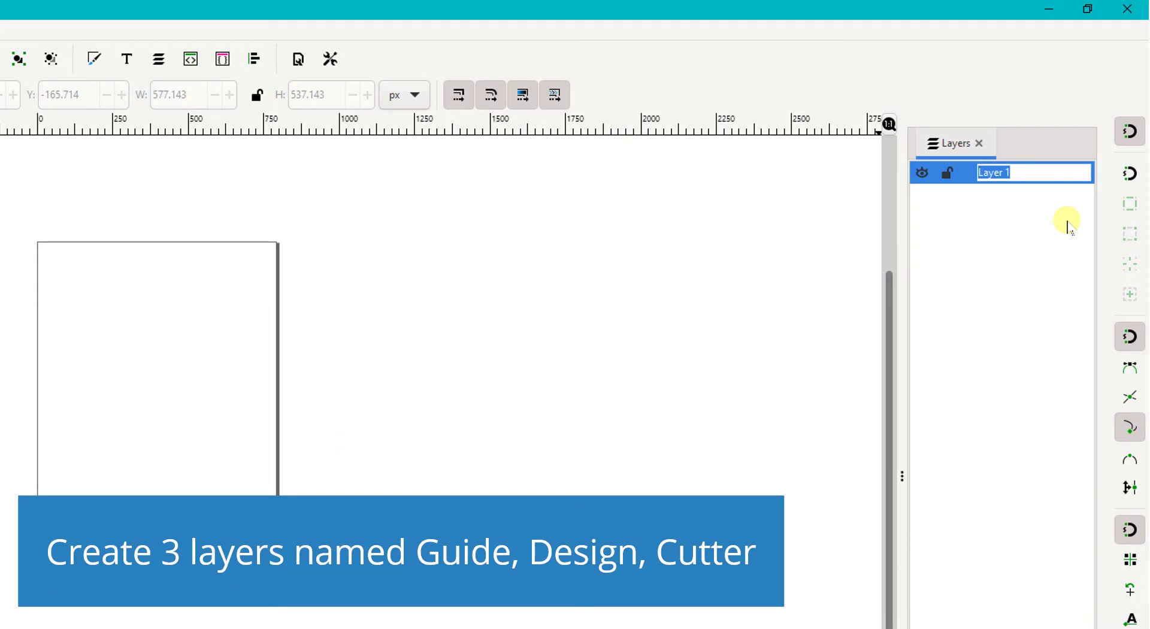
{"action": "type", "text": "D"}
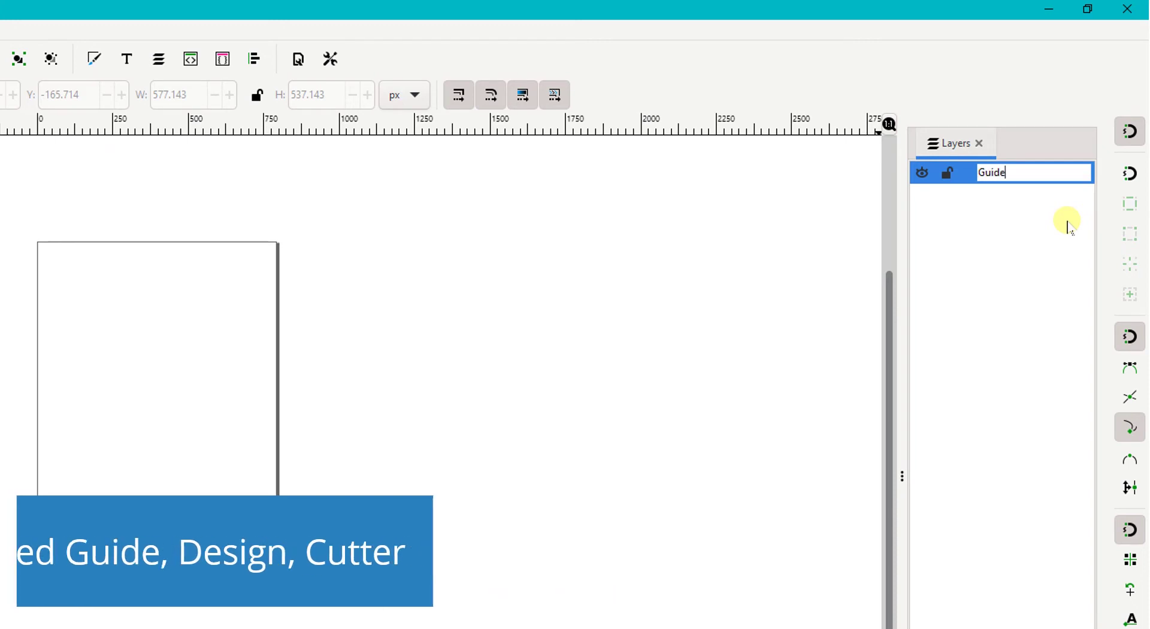
{"action": "key", "text": "Return"}
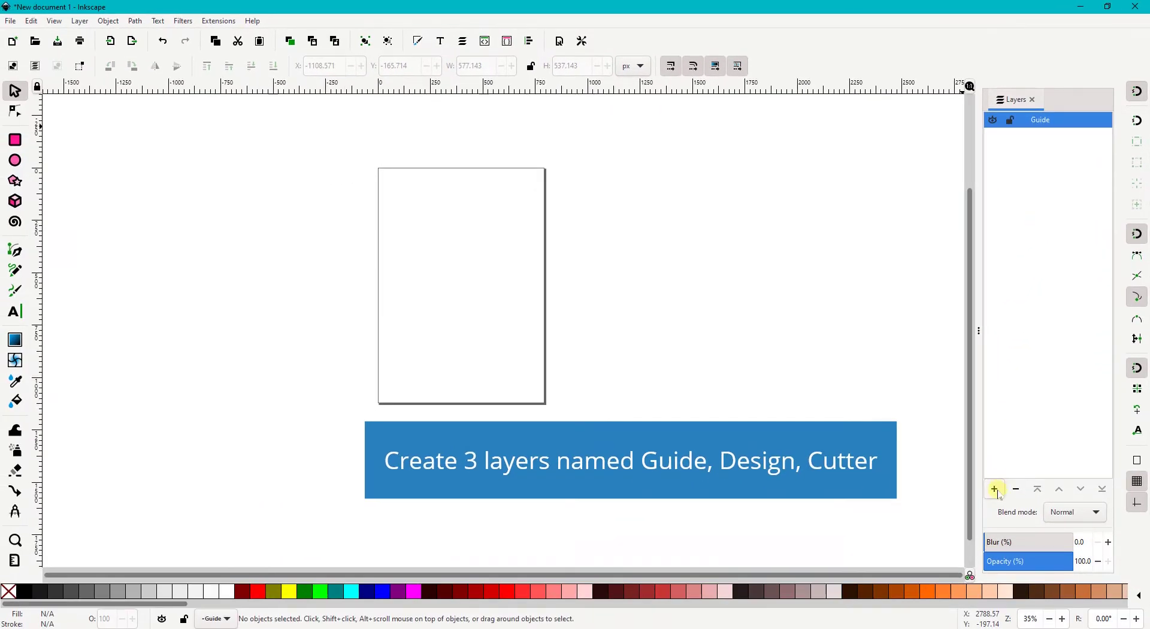
Add the Design and Cutter layers and make Design the current layer
{"action": "left_click", "coordinate": [995, 489]}
{"action": "type", "text": "Design"}
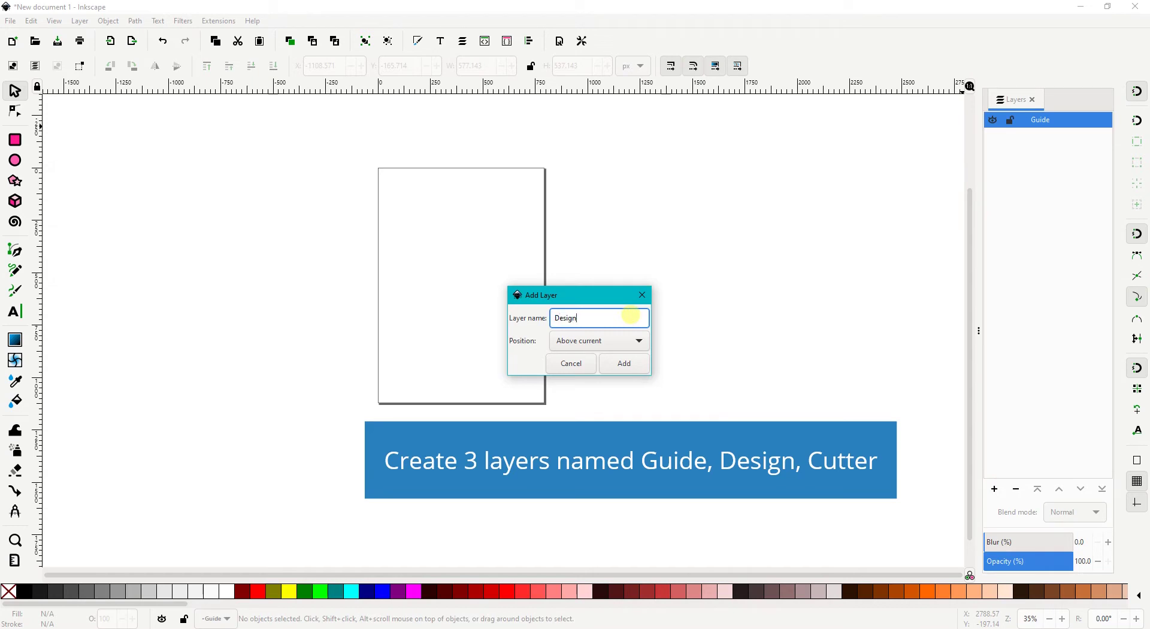
{"action": "left_click", "coordinate": [615, 364]}
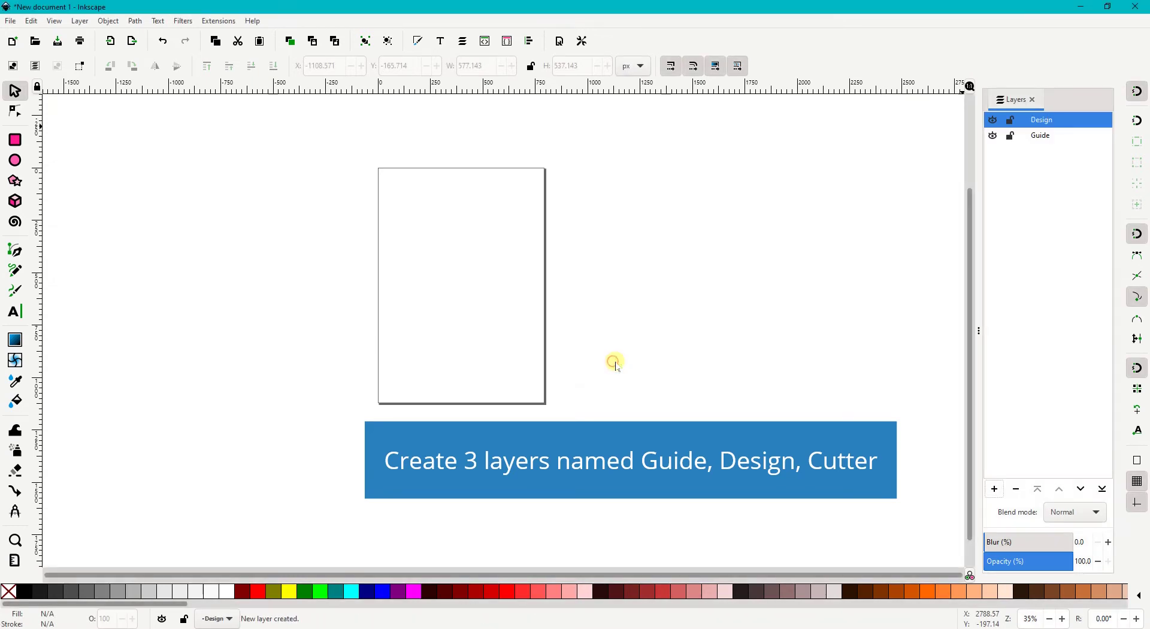
{"action": "left_click", "coordinate": [995, 489]}
{"action": "type", "text": "Cutter"}
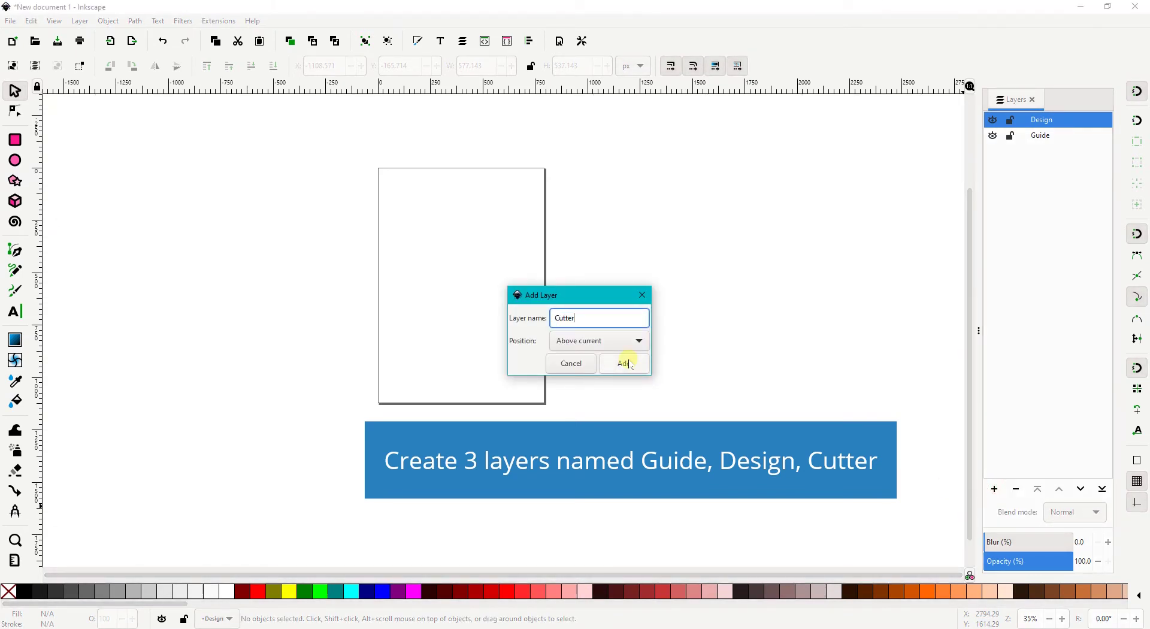
{"action": "left_click", "coordinate": [626, 363]}
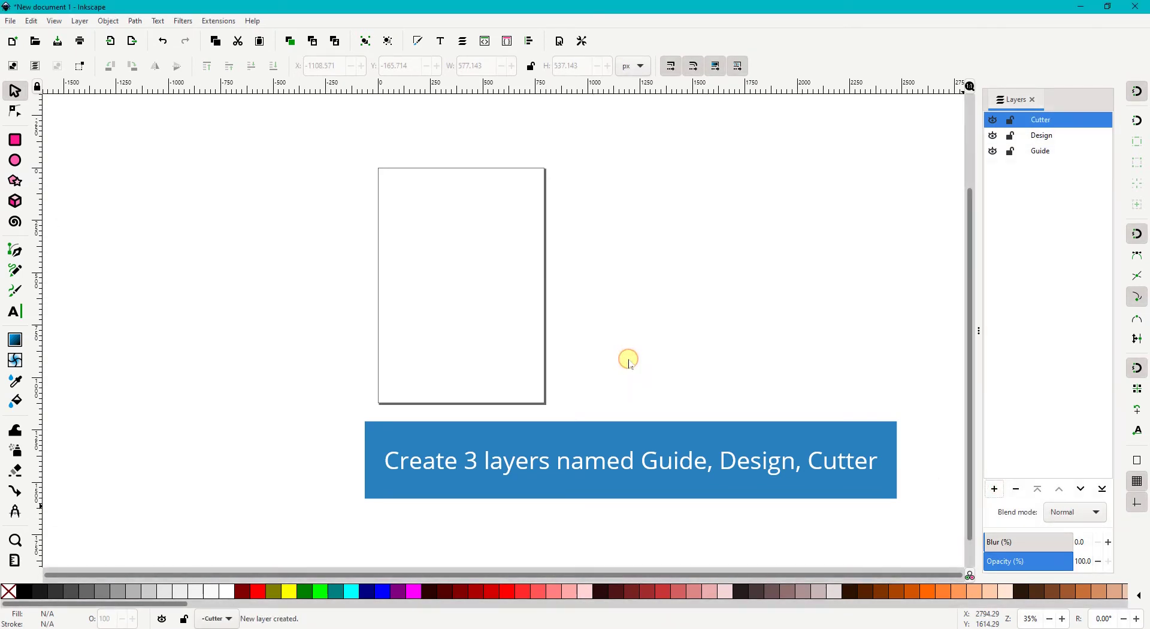
{"action": "left_click", "coordinate": [1053, 134]}
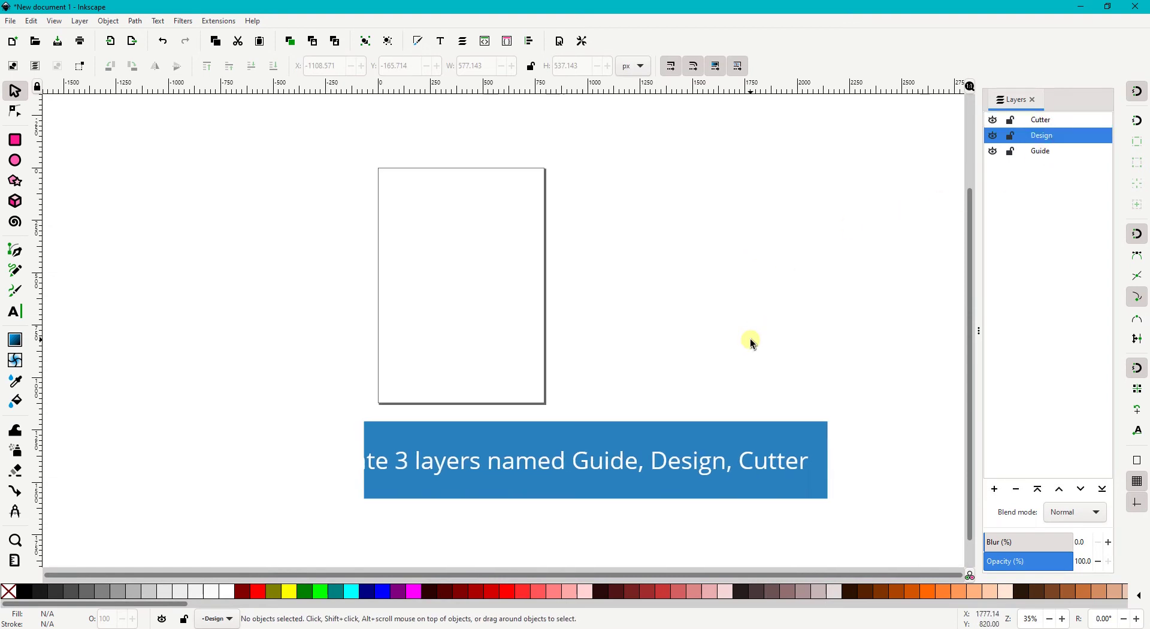
Draw a red fill-only rectangle to the left of the page
{"action": "left_click", "coordinate": [16, 141]}
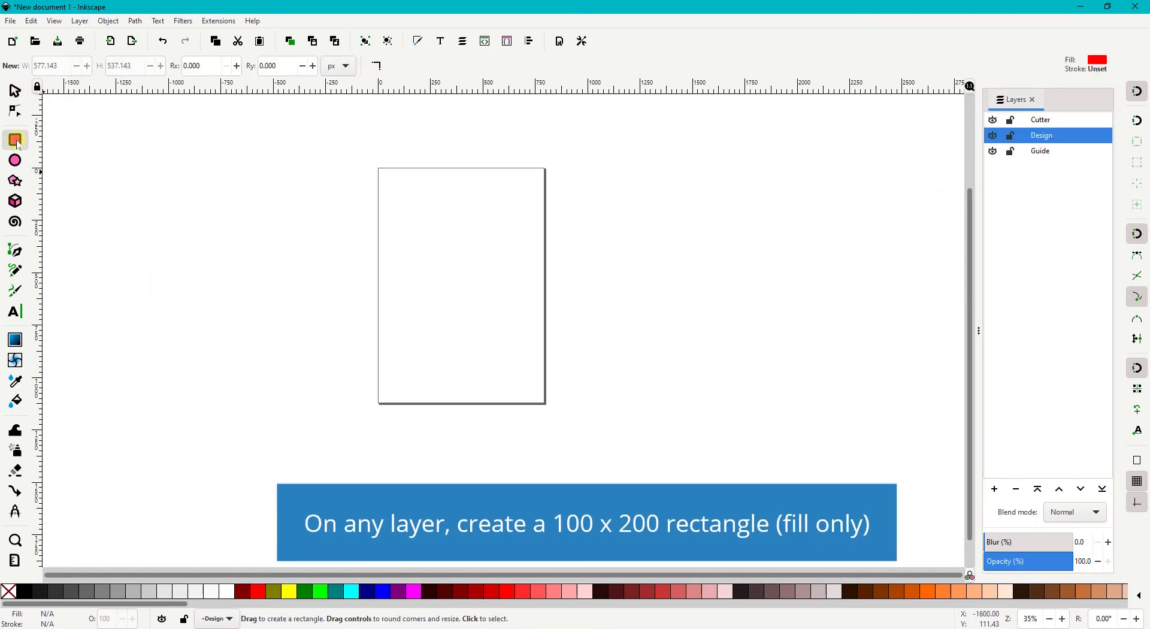
{"action": "mouse_move", "coordinate": [302, 159]}
{"action": "left_mouse_down"}
{"action": "mouse_move", "coordinate": [341, 209]}
{"action": "mouse_move", "coordinate": [323, 211]}
{"action": "mouse_move", "coordinate": [326, 239]}
{"action": "mouse_move", "coordinate": [346, 210]}
{"action": "left_mouse_up"}
{"action": "left_click", "coordinate": [14, 91]}
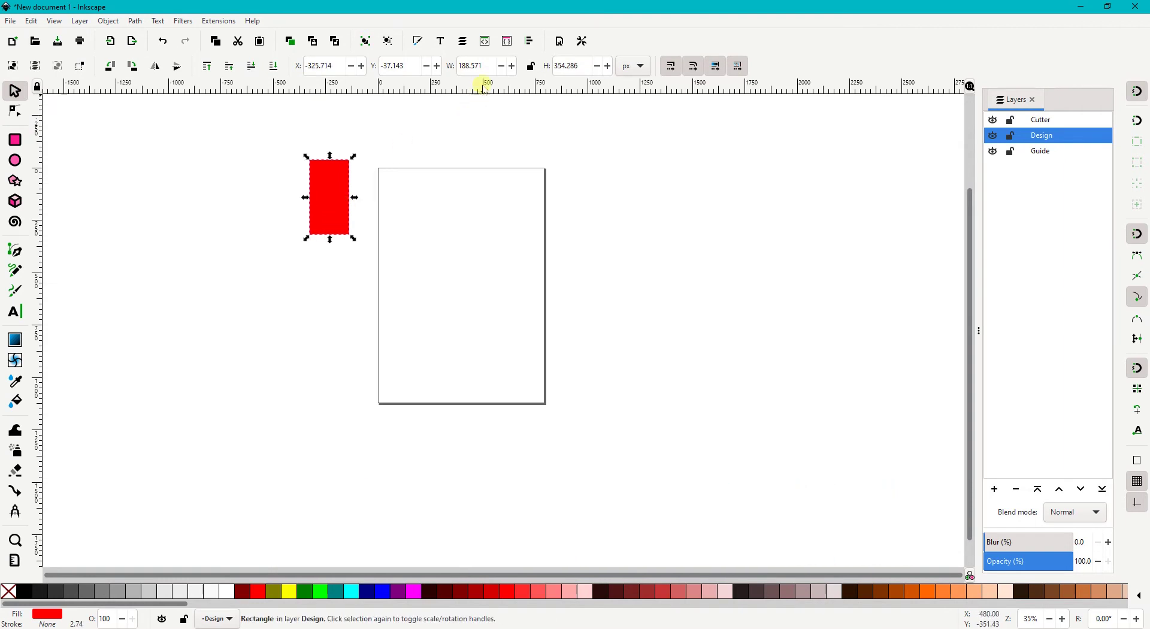
Size the rectangle to 100 px wide by 200 px high
{"action": "double_click", "coordinate": [477, 66]}
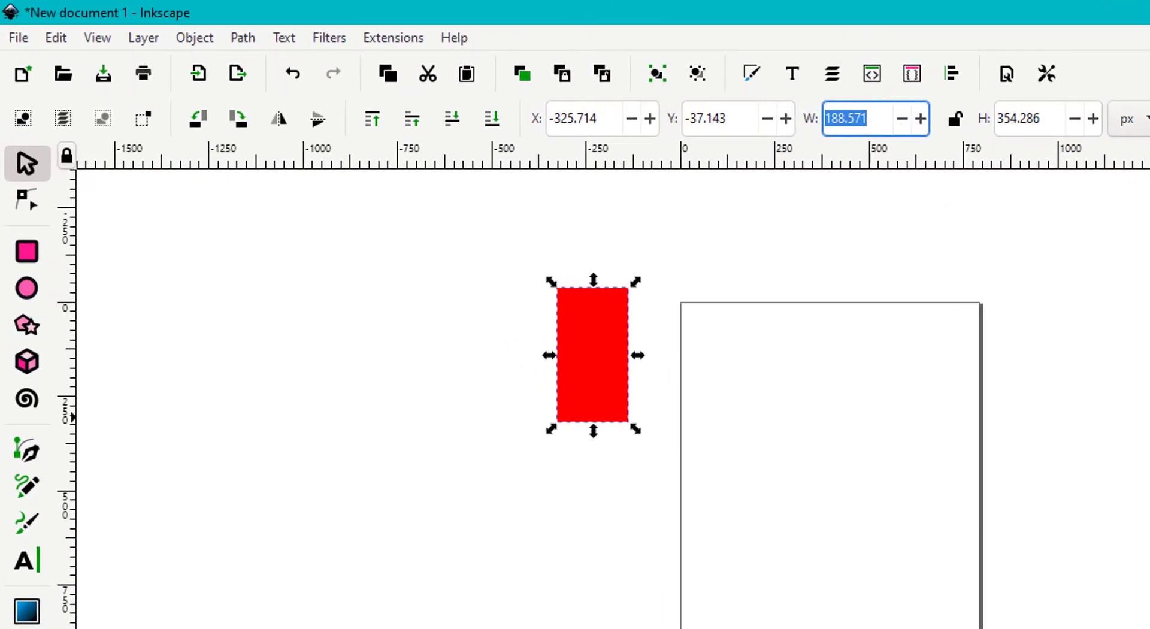
{"action": "type", "text": "100"}
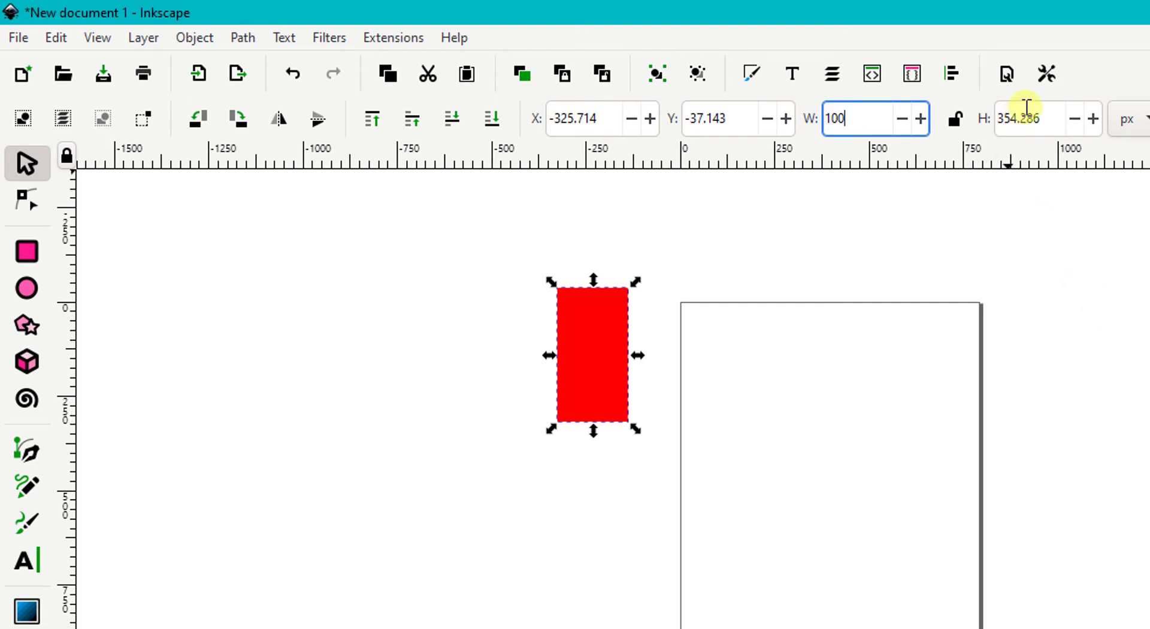
{"action": "left_click", "coordinate": [1036, 115]}
{"action": "double_click", "coordinate": [1048, 112]}
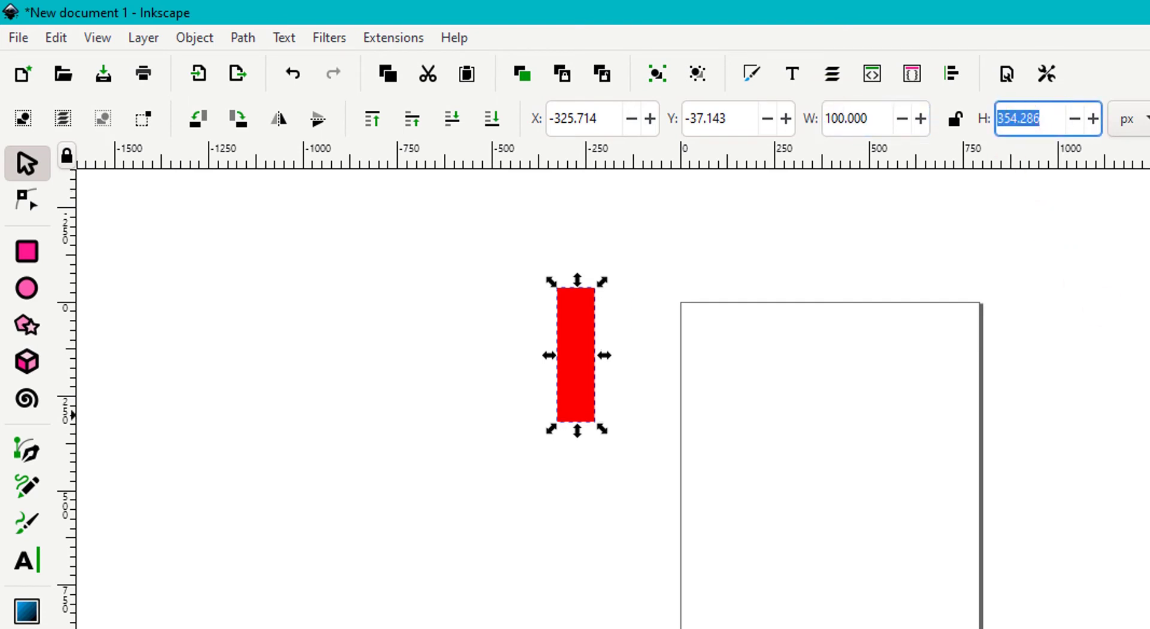
{"action": "type", "text": "1"}
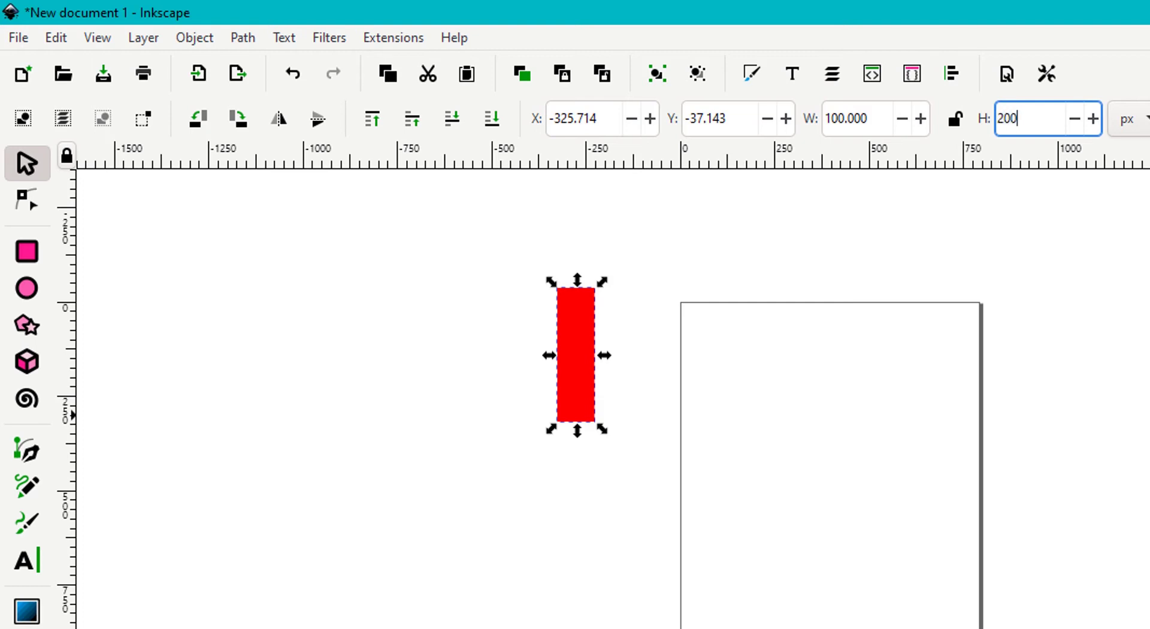
{"action": "key", "text": "Return"}
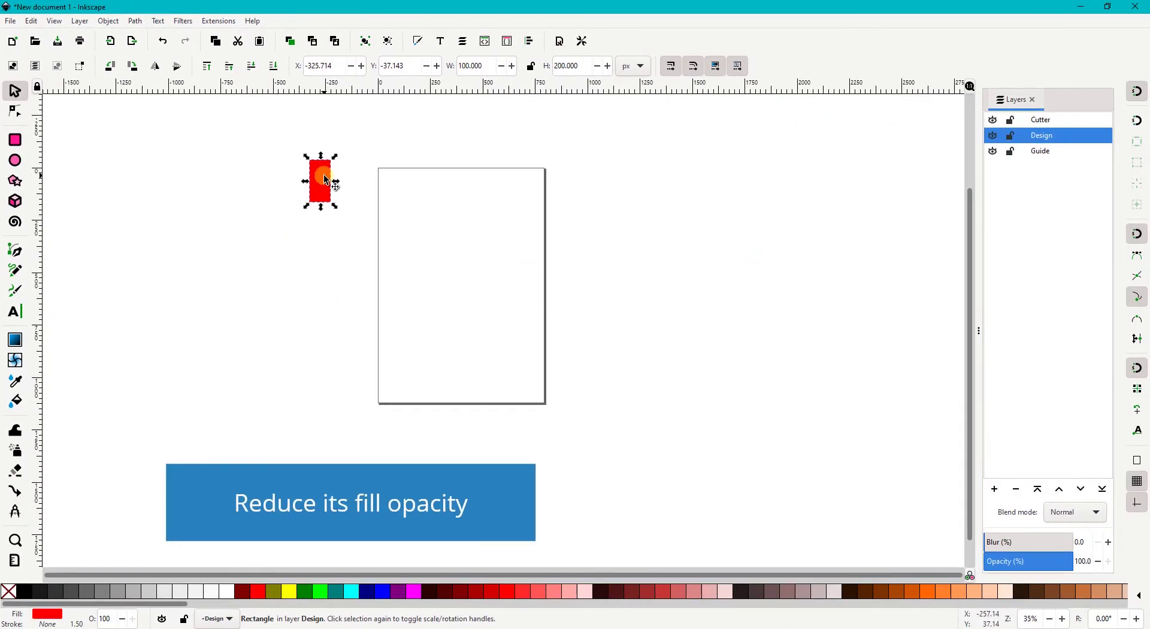
Nudge the red rectangle and lower its opacity to 42% so it looks pale pink
{"action": "left_click_drag", "start_coordinate": [324, 178], "coordinate": [351, 182]}
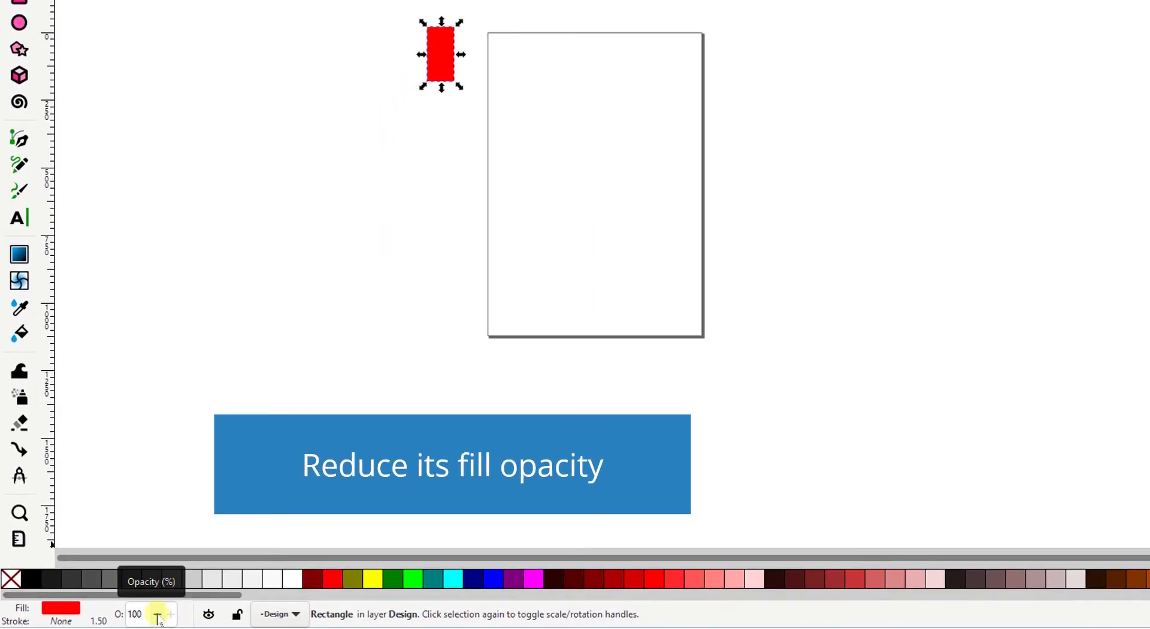
{"action": "left_click", "coordinate": [156, 614]}
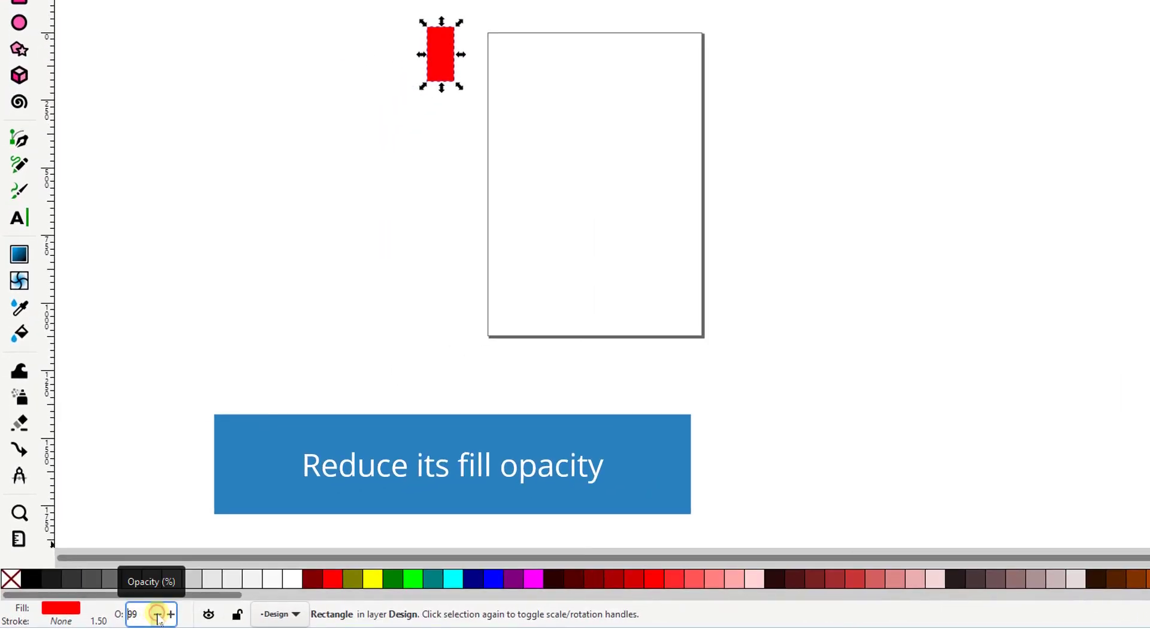
{"action": "left_click", "coordinate": [156, 614]}
{"action": "left_click", "coordinate": [157, 614]}
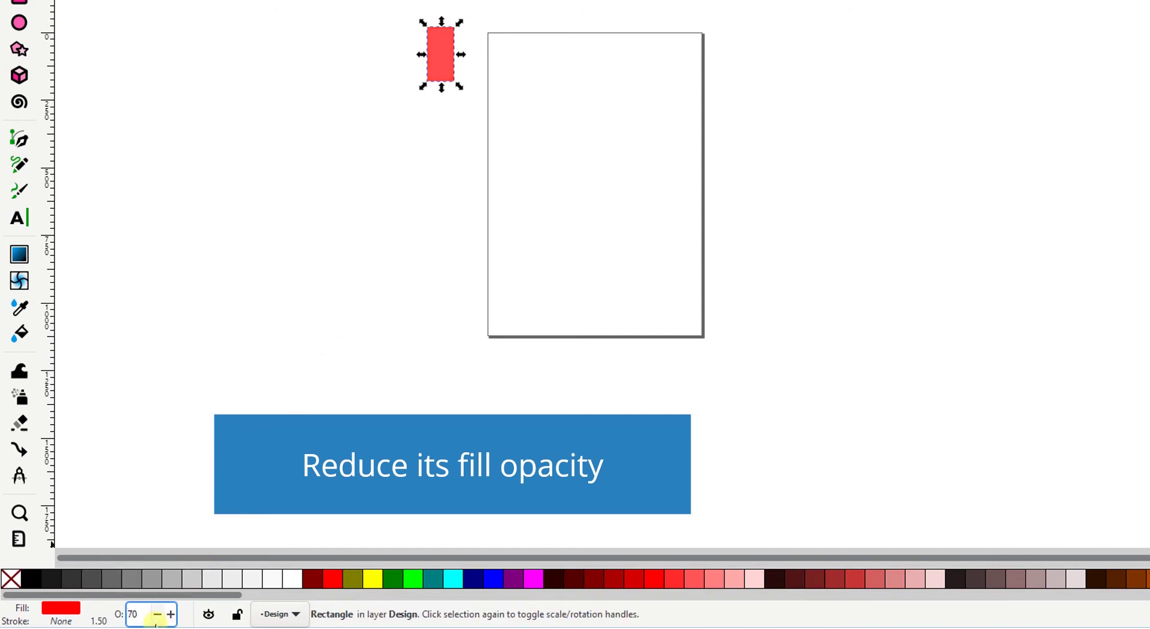
{"action": "left_click", "coordinate": [156, 617]}
{"action": "left_click", "coordinate": [157, 617]}
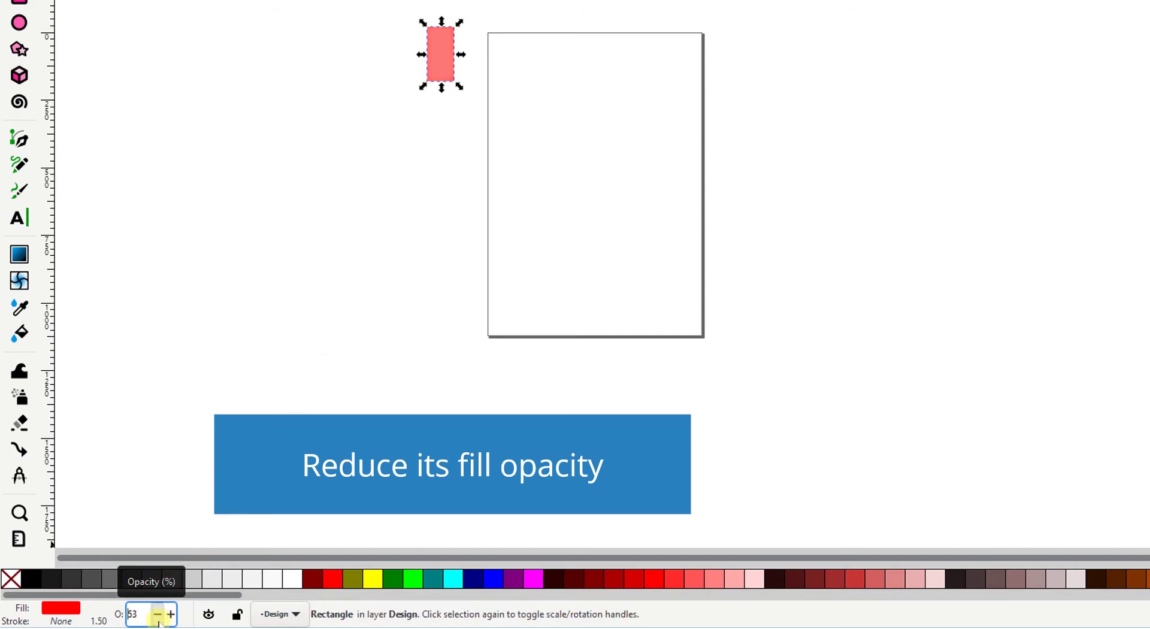
Reselect the pink rectangle and copy it
{"action": "left_click", "coordinate": [379, 198]}
{"action": "left_click", "coordinate": [444, 53]}
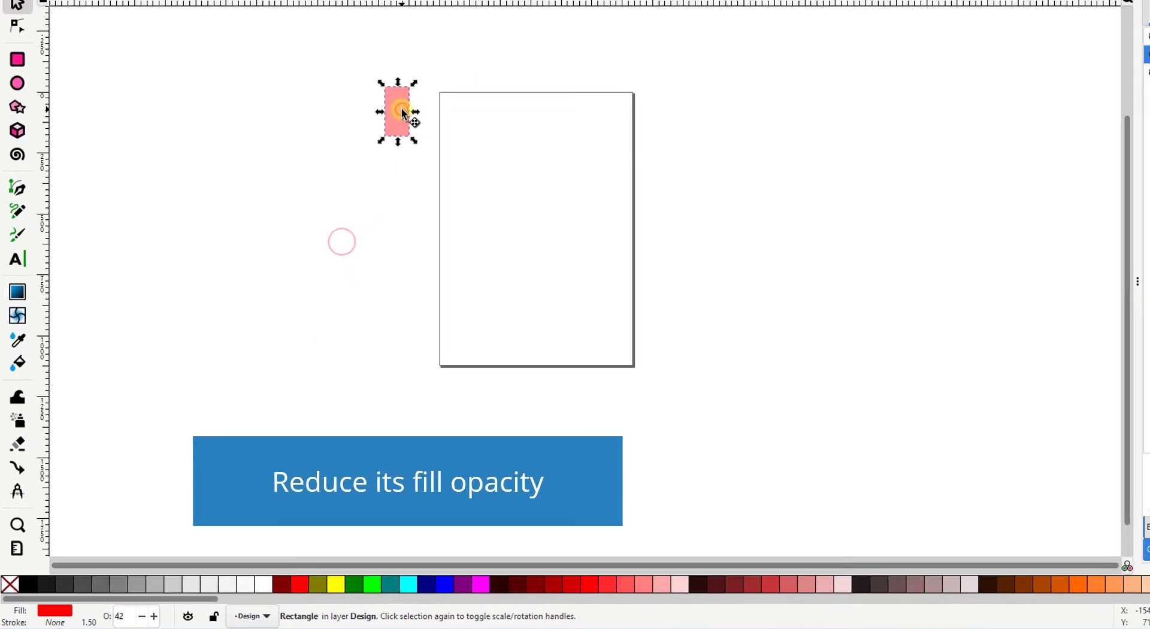
{"action": "right_click", "coordinate": [347, 186]}
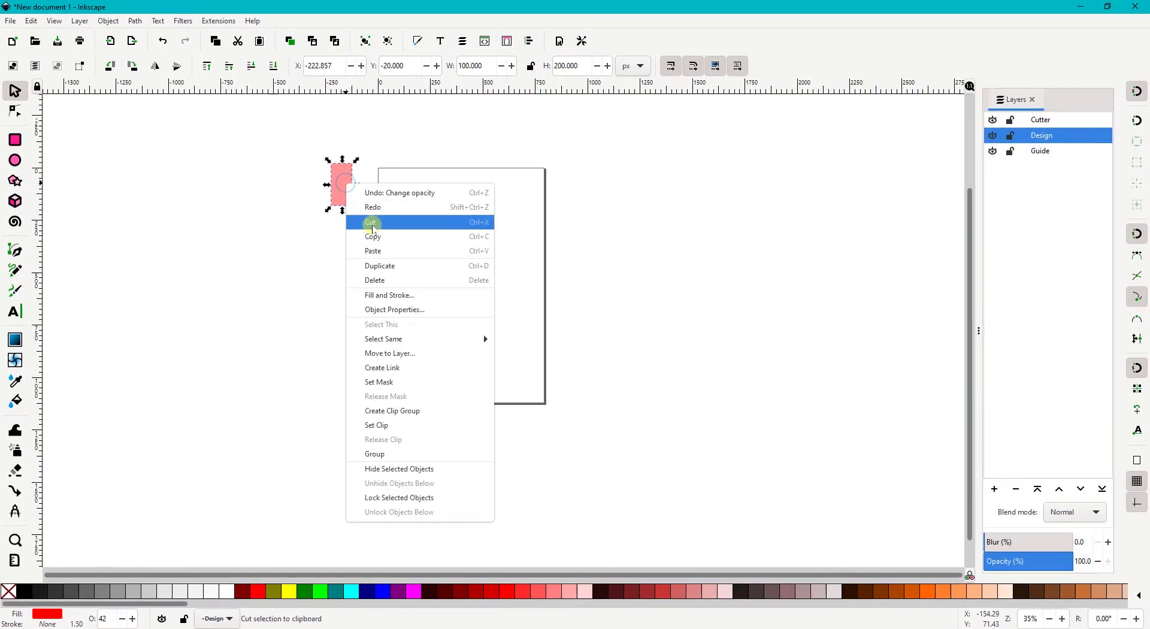
{"action": "left_click", "coordinate": [376, 235]}
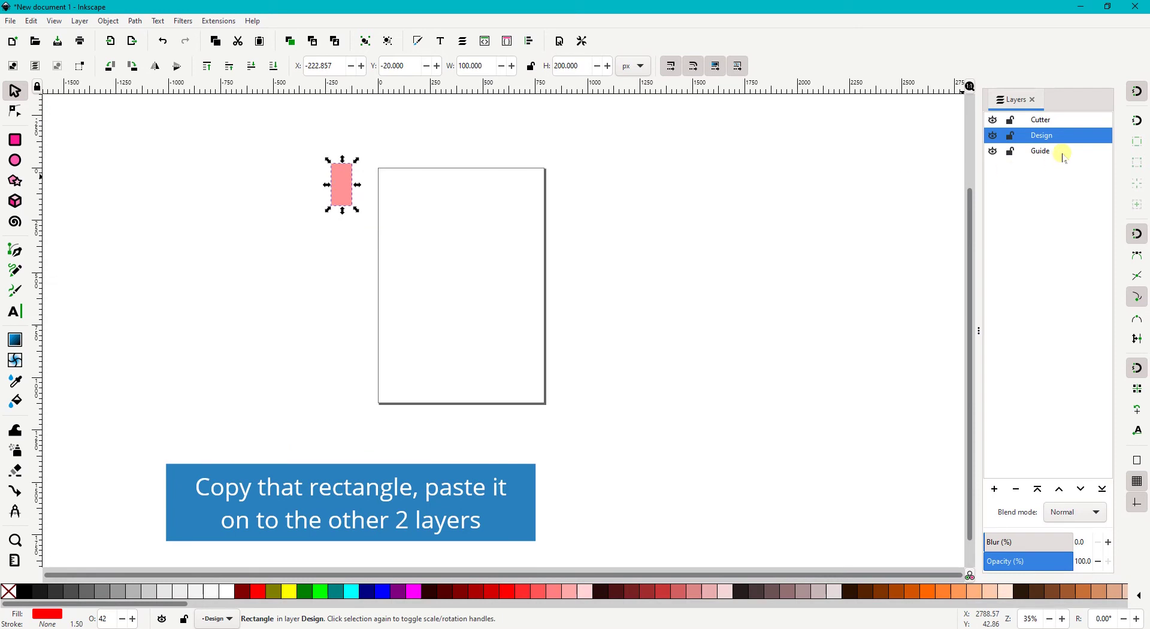
Paste copies of the pink rectangle onto the Guide and Cutter layers beside the original
{"action": "left_click", "coordinate": [1057, 152]}
{"action": "right_click", "coordinate": [156, 169]}
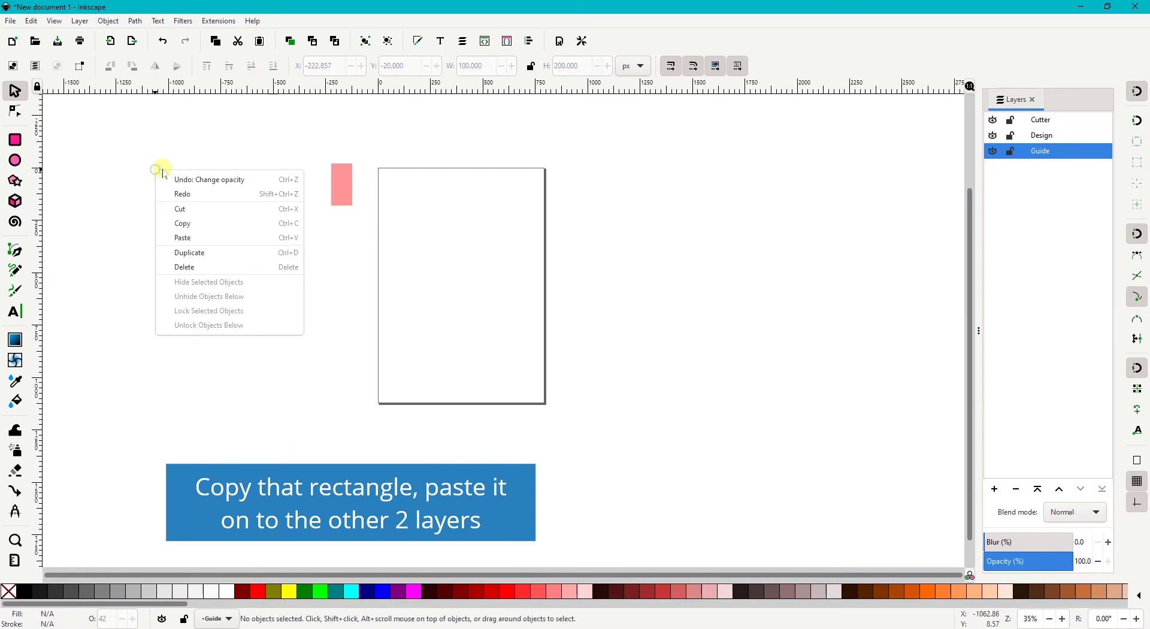
{"action": "left_click", "coordinate": [182, 237]}
{"action": "left_click_drag", "start_coordinate": [190, 235], "coordinate": [179, 178]}
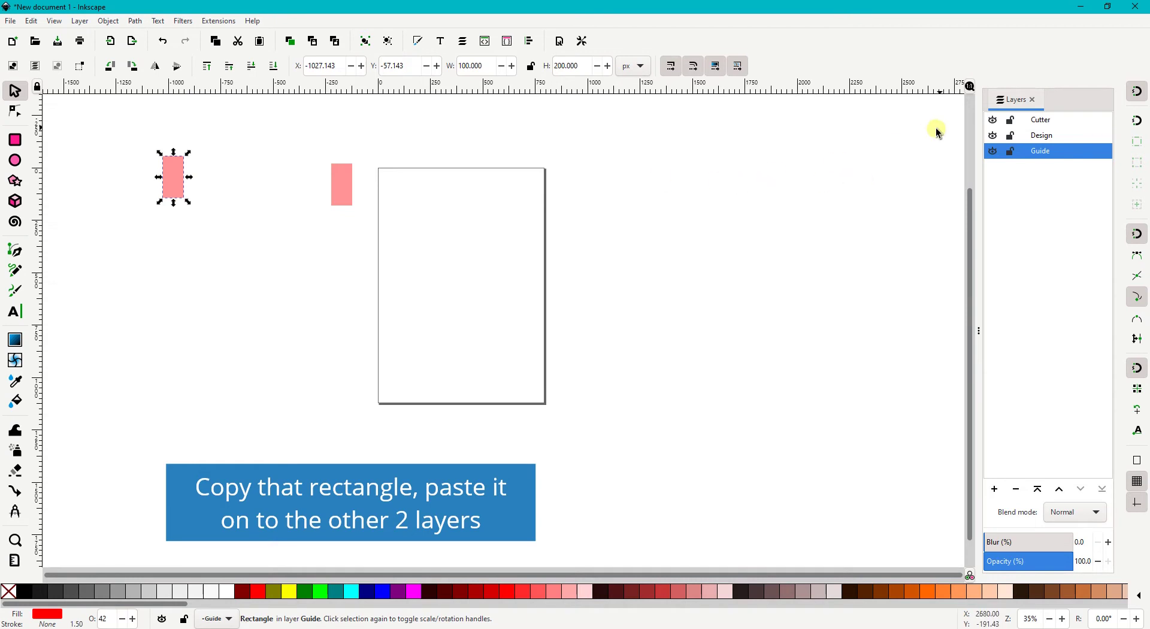
{"action": "left_click", "coordinate": [1047, 121]}
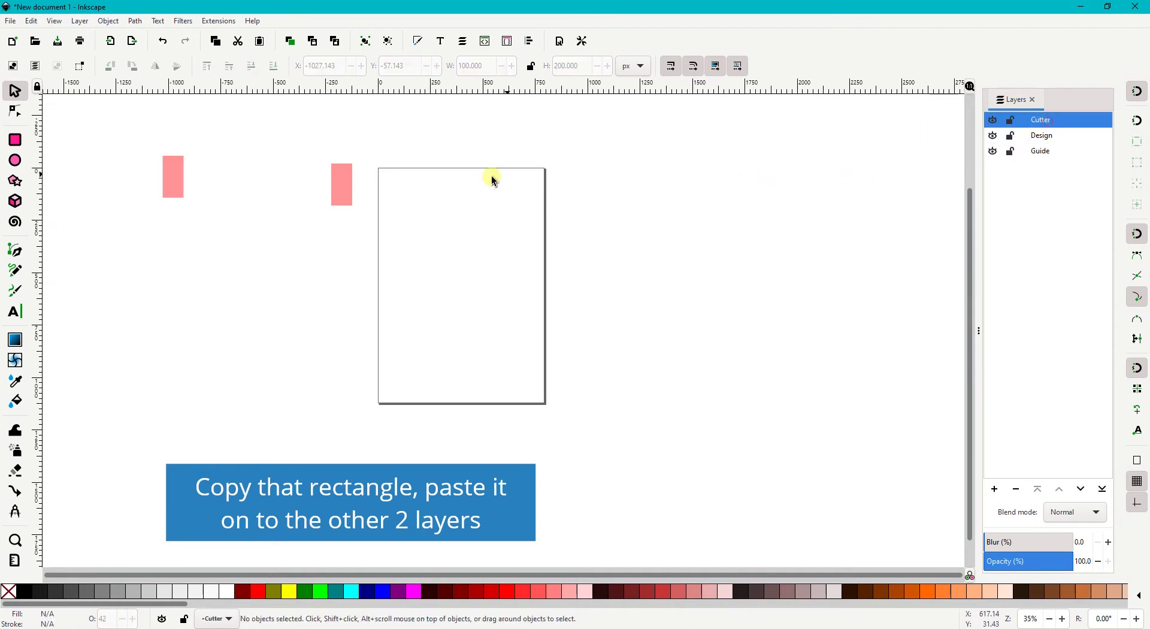
{"action": "right_click", "coordinate": [213, 158]}
{"action": "left_click", "coordinate": [242, 219]}
{"action": "left_click_drag", "start_coordinate": [243, 208], "coordinate": [242, 182]}
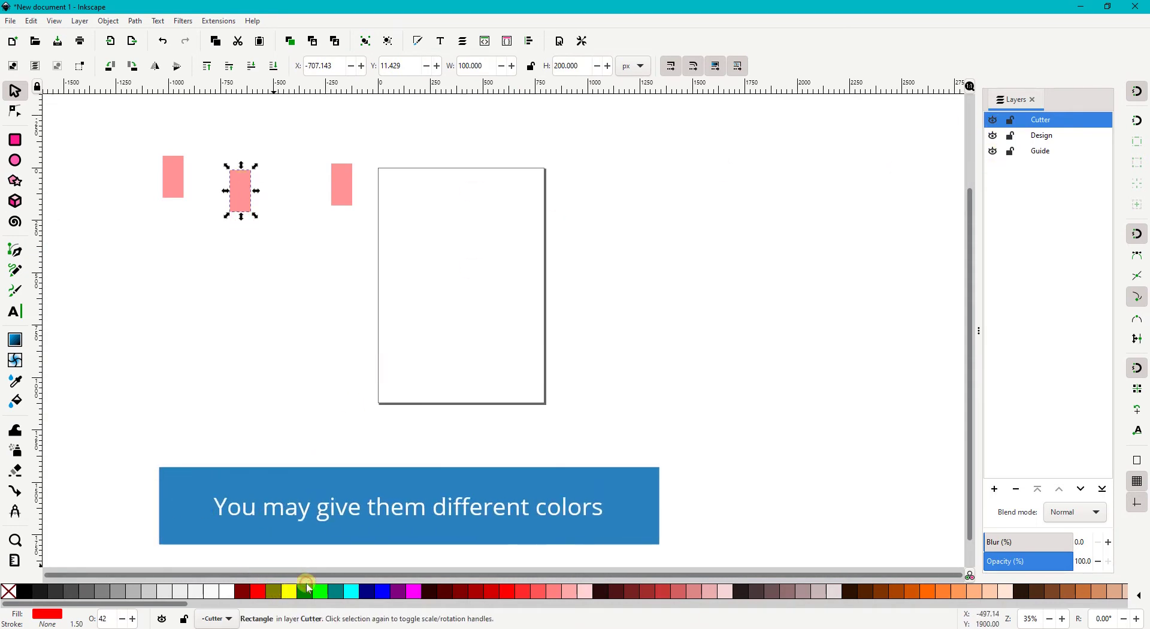
Fill the Guide layer's copy with cyan, then select the Design layer's rectangle
{"action": "left_click", "coordinate": [168, 170]}
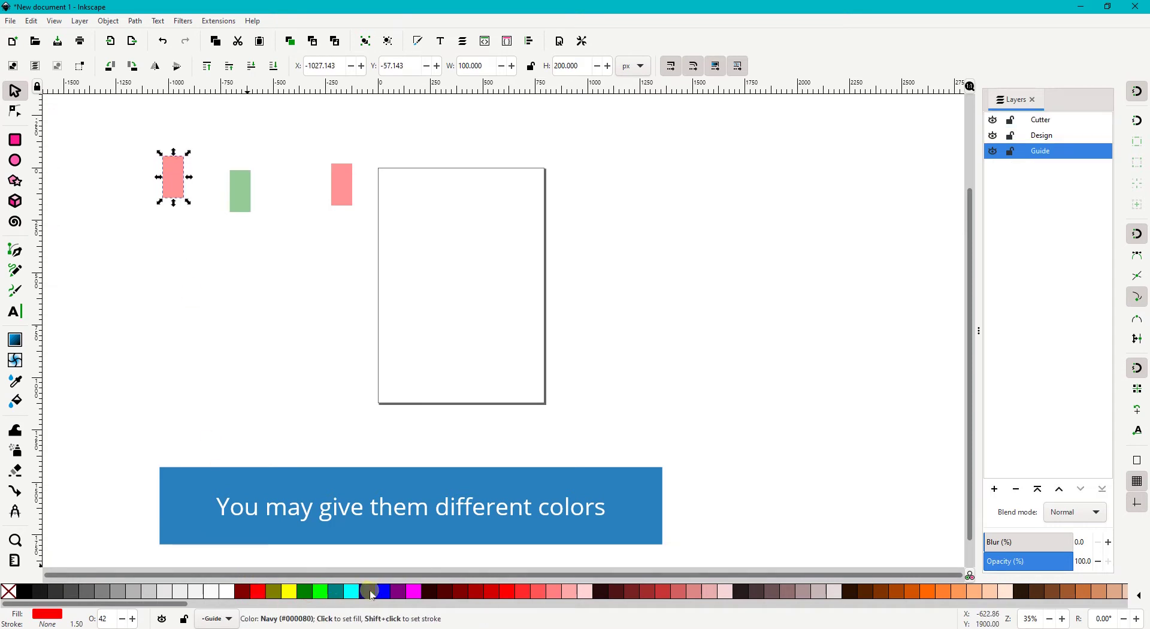
{"action": "left_click", "coordinate": [351, 591]}
{"action": "left_click", "coordinate": [262, 325]}
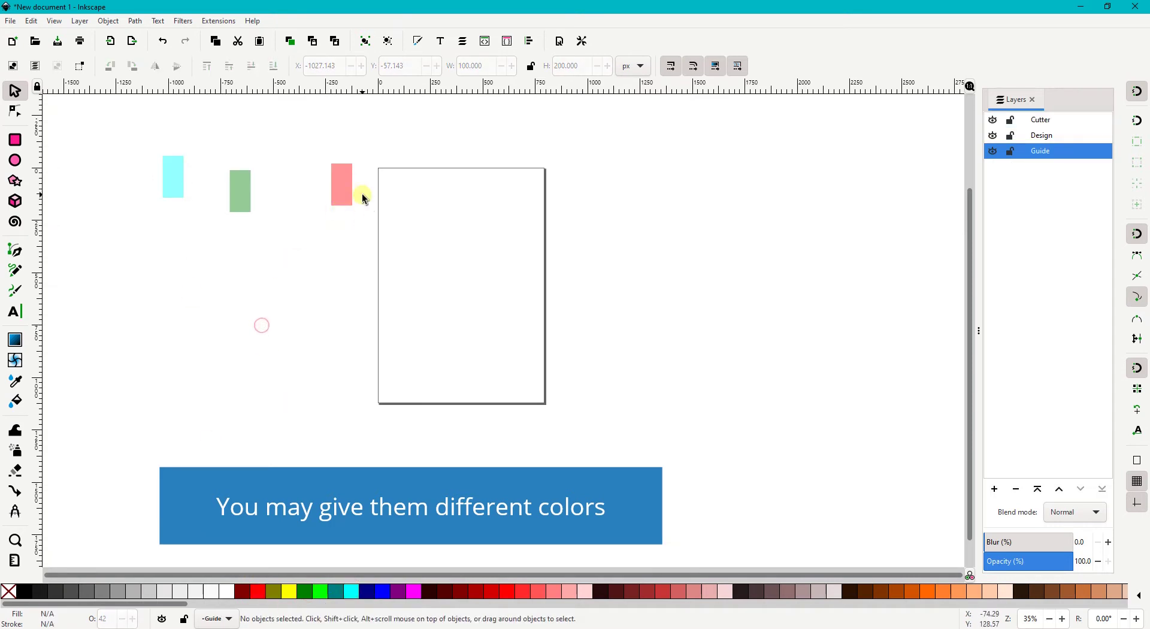
{"action": "left_click", "coordinate": [349, 190]}
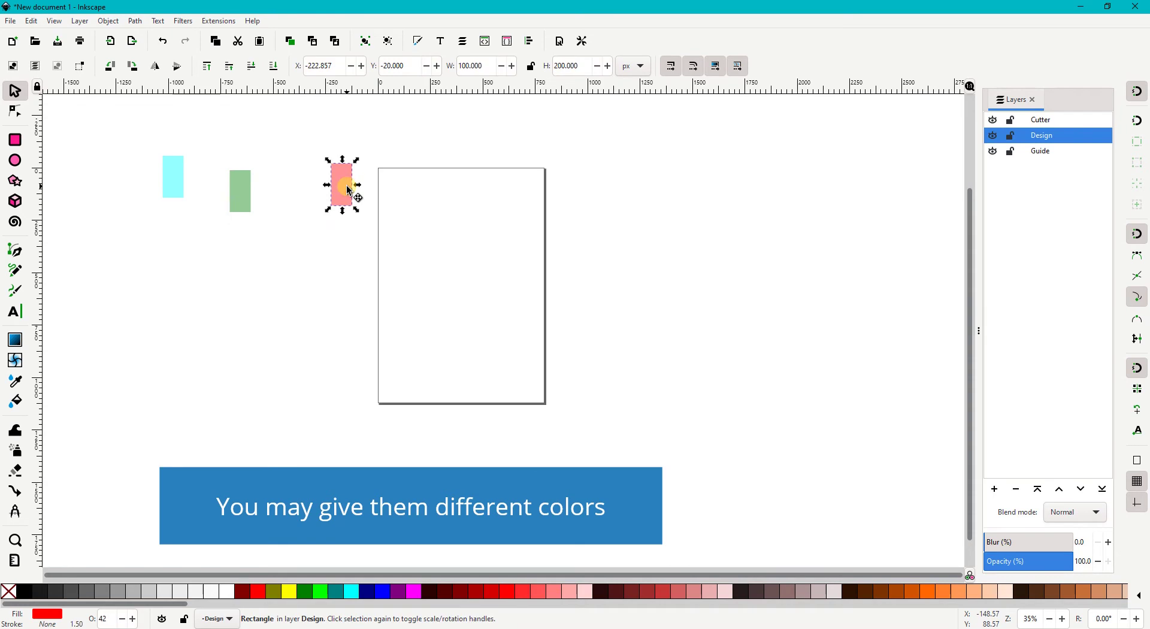
Group the Design rectangle alone and create P1 simple-translation tiled clones over 12 × 12 in
{"action": "left_click", "coordinate": [108, 21]}
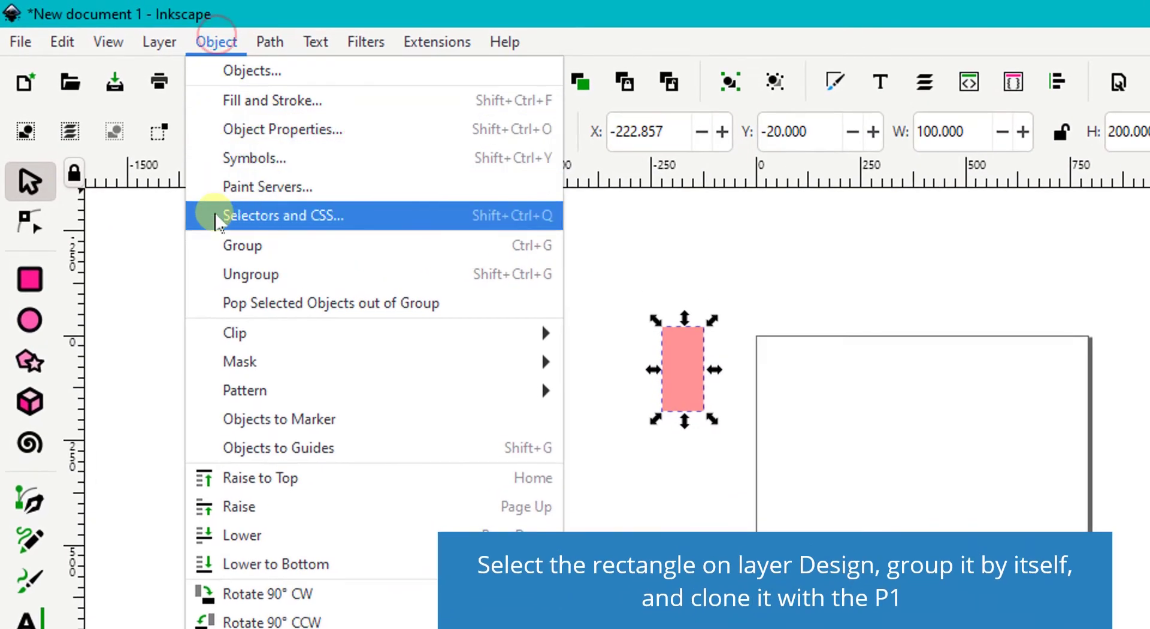
{"action": "left_click", "coordinate": [235, 247]}
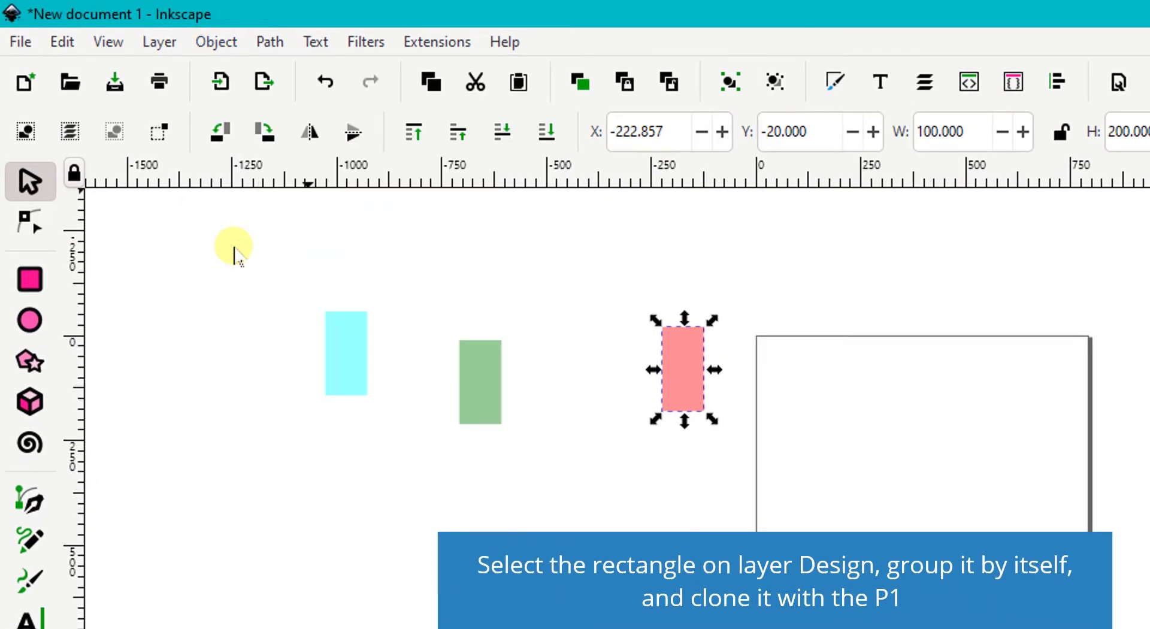
{"action": "left_click", "coordinate": [67, 40]}
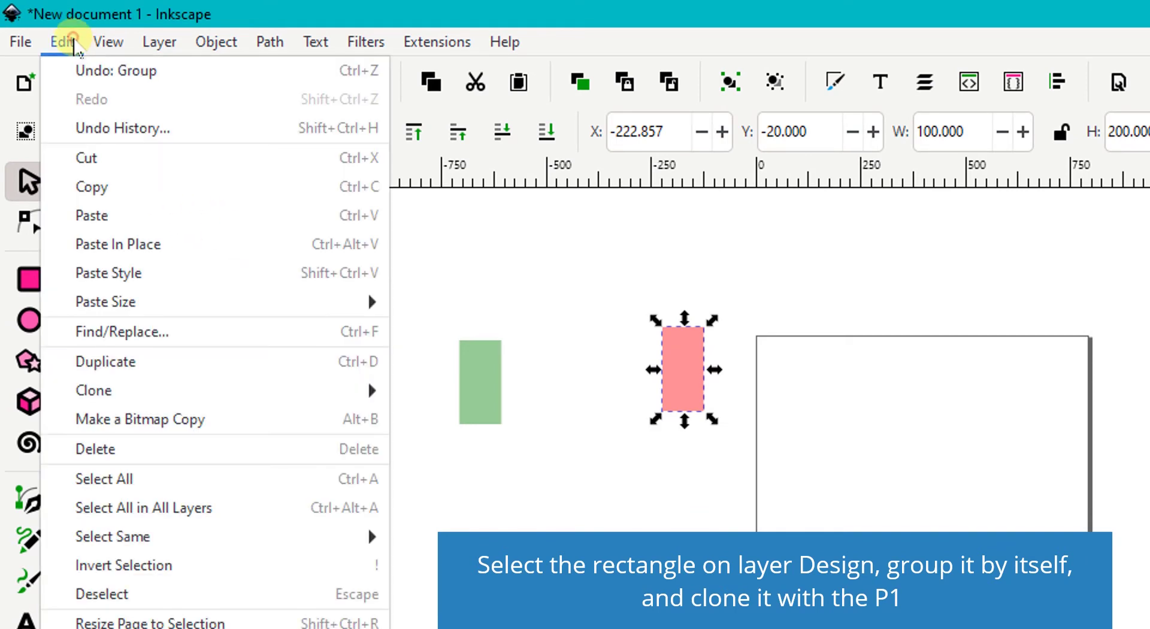
{"action": "left_click", "coordinate": [118, 384]}
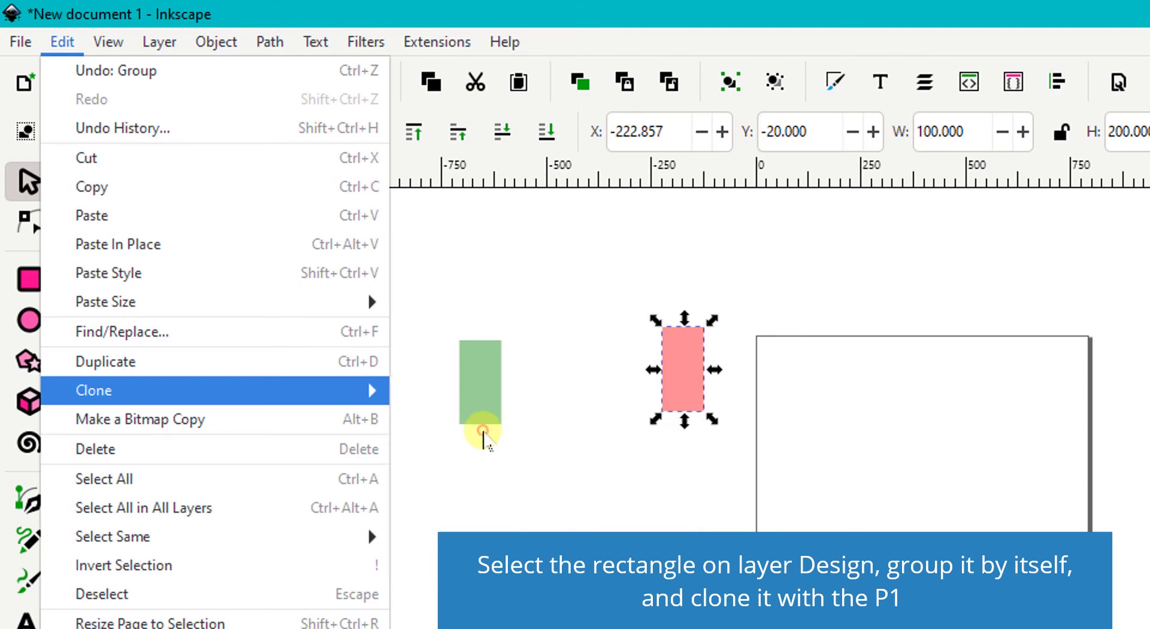
{"action": "left_click", "coordinate": [360, 327]}
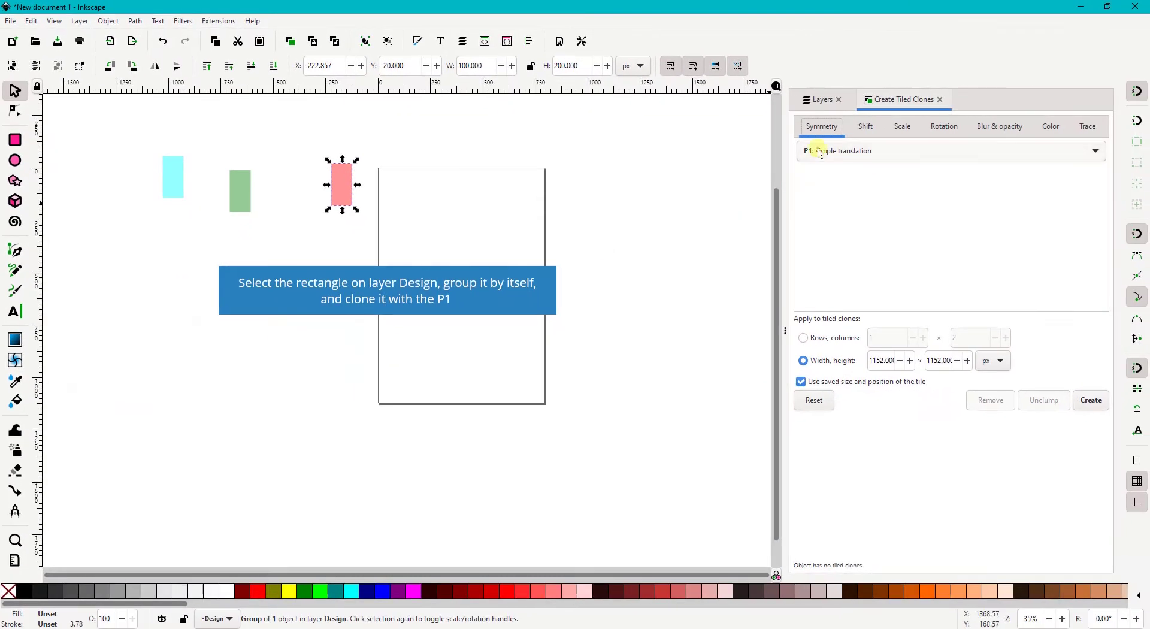
{"action": "left_click", "coordinate": [831, 153]}
{"action": "left_click", "coordinate": [833, 153]}
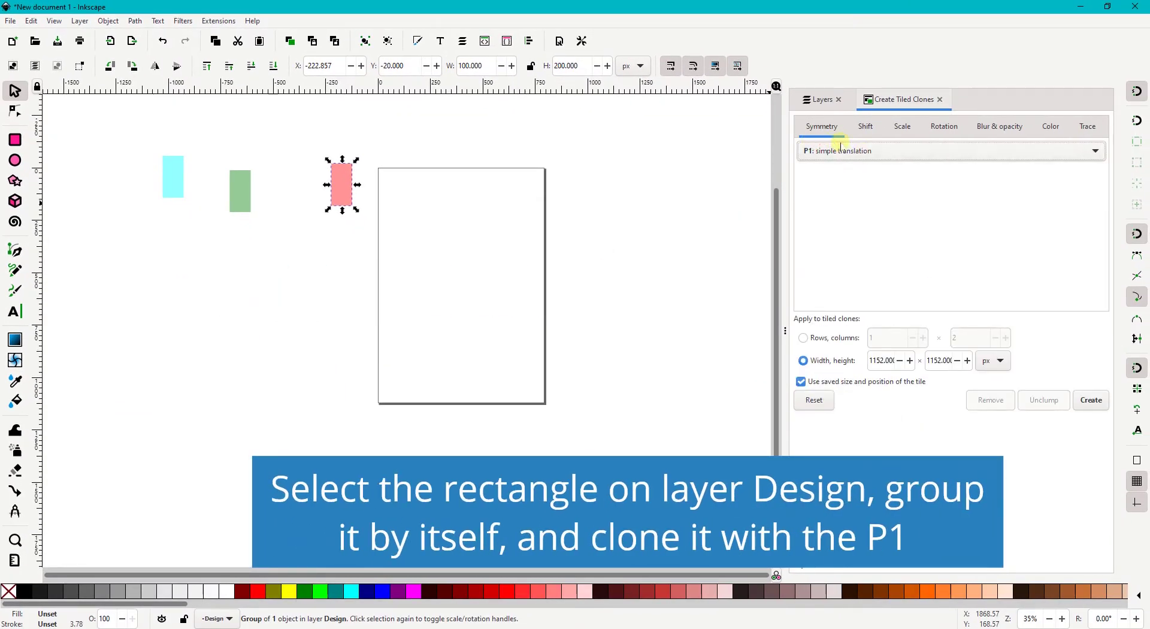
{"action": "left_click", "coordinate": [1000, 365]}
{"action": "left_click", "coordinate": [984, 299]}
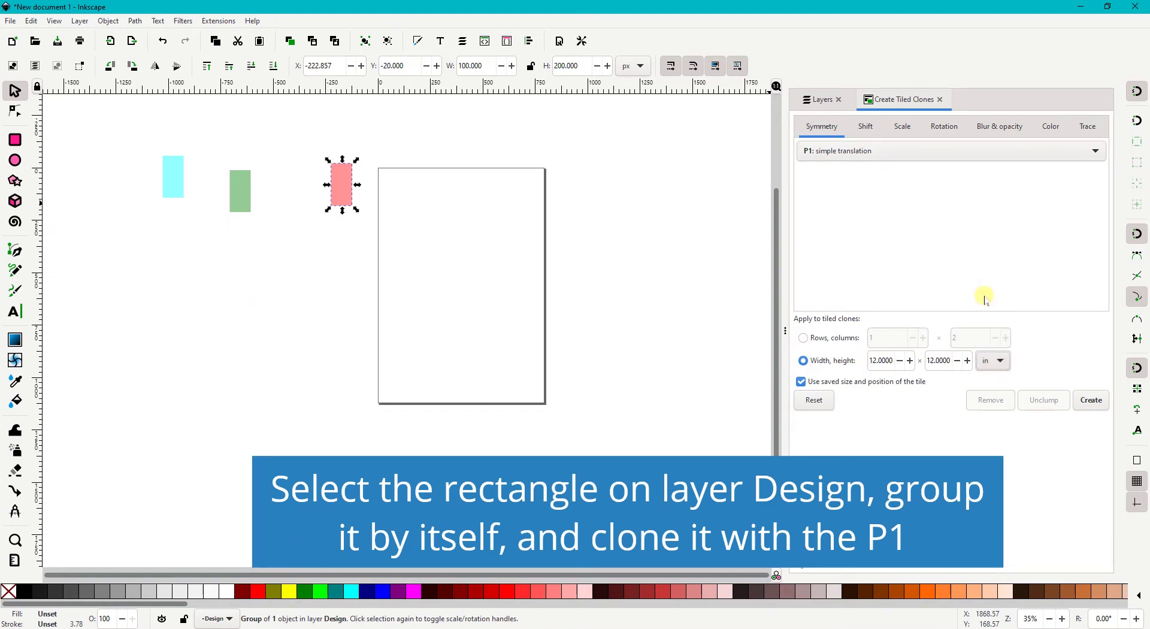
{"action": "left_click", "coordinate": [1090, 400]}
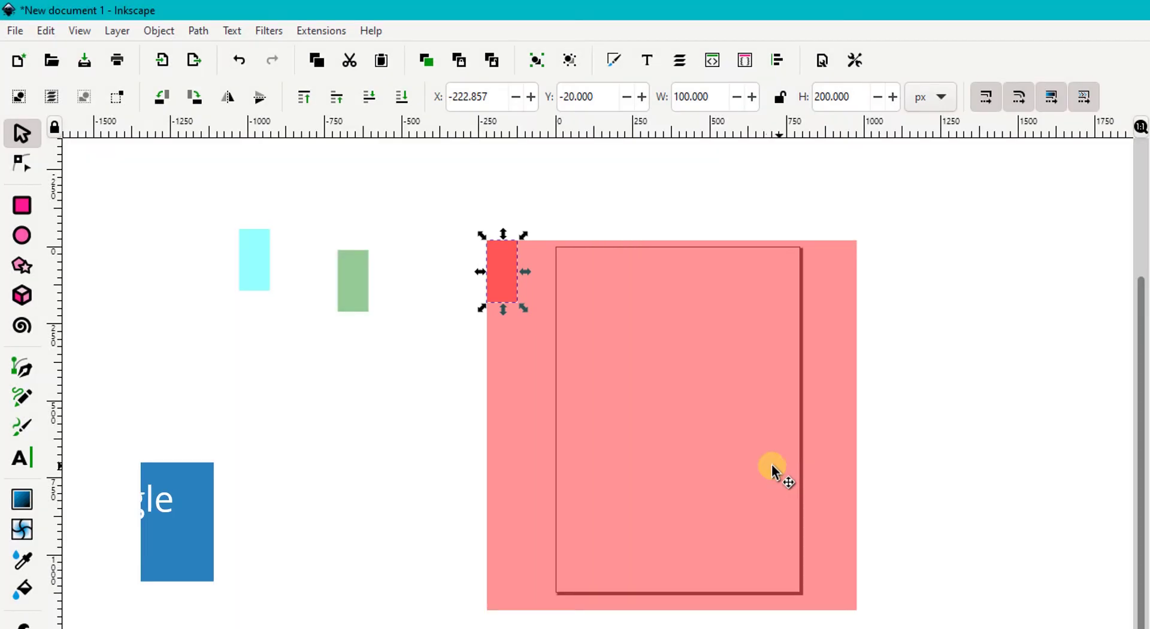
Select the original rectangle group via a clone and move it left of the tiled block
{"action": "left_click", "coordinate": [772, 469], "text": "alt"}
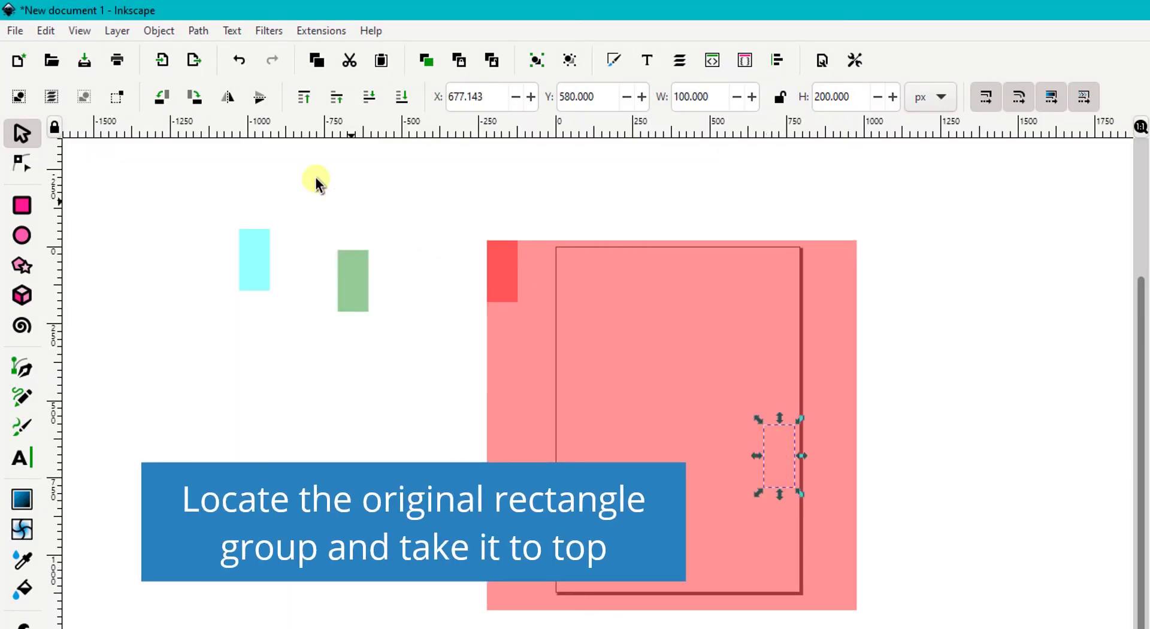
{"action": "left_click", "coordinate": [46, 31]}
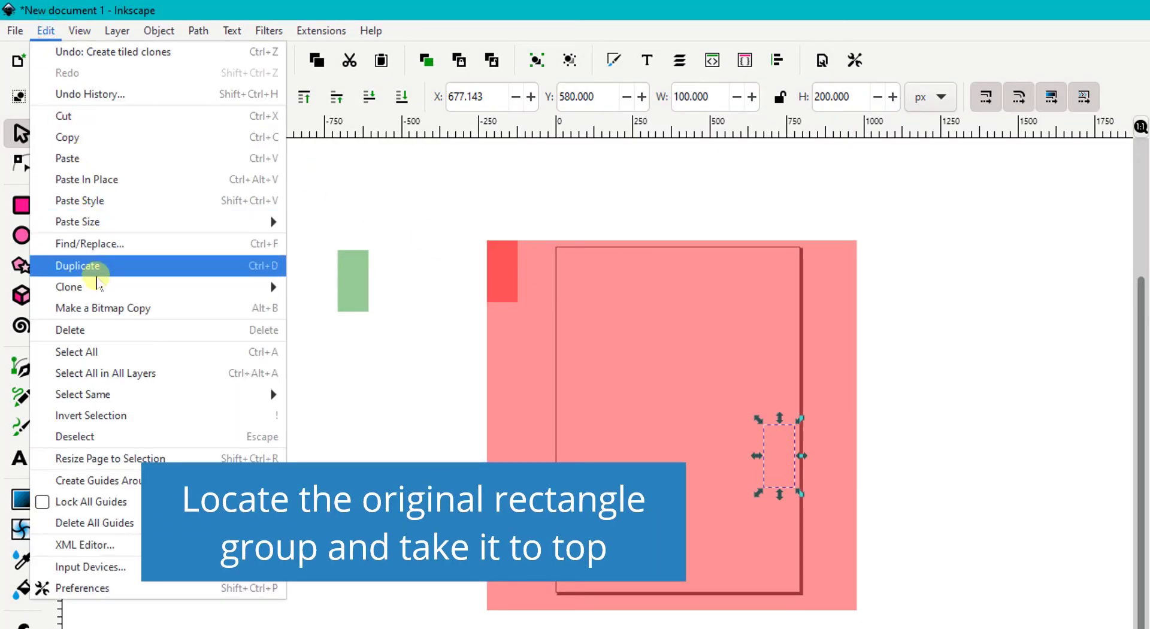
{"action": "mouse_move", "coordinate": [157, 286]}
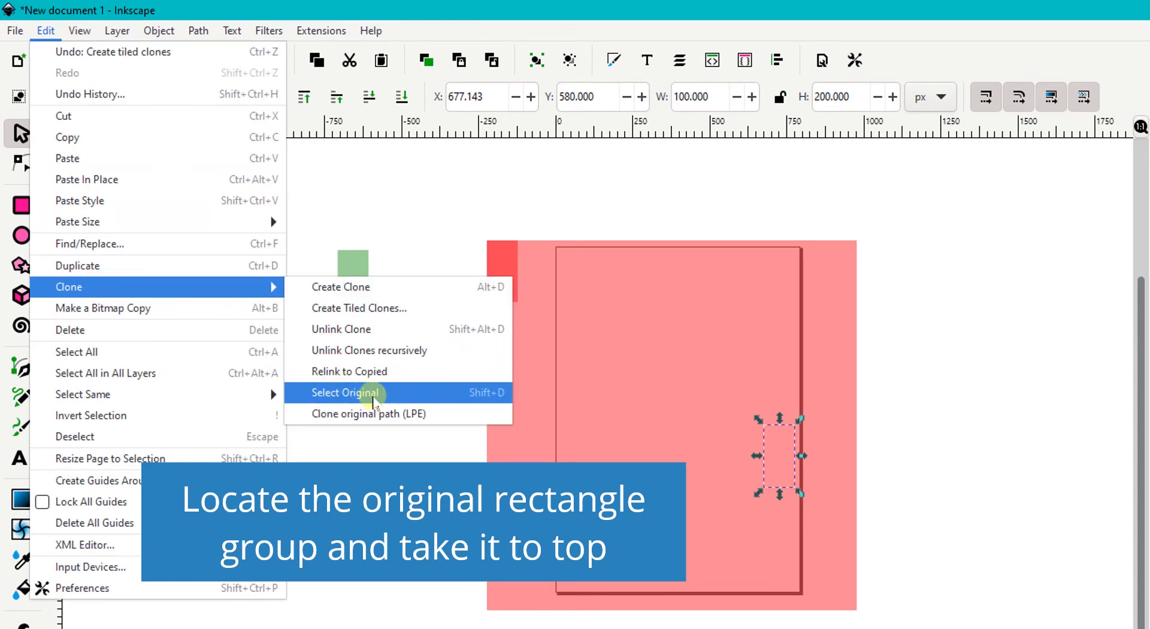
{"action": "left_click", "coordinate": [369, 393]}
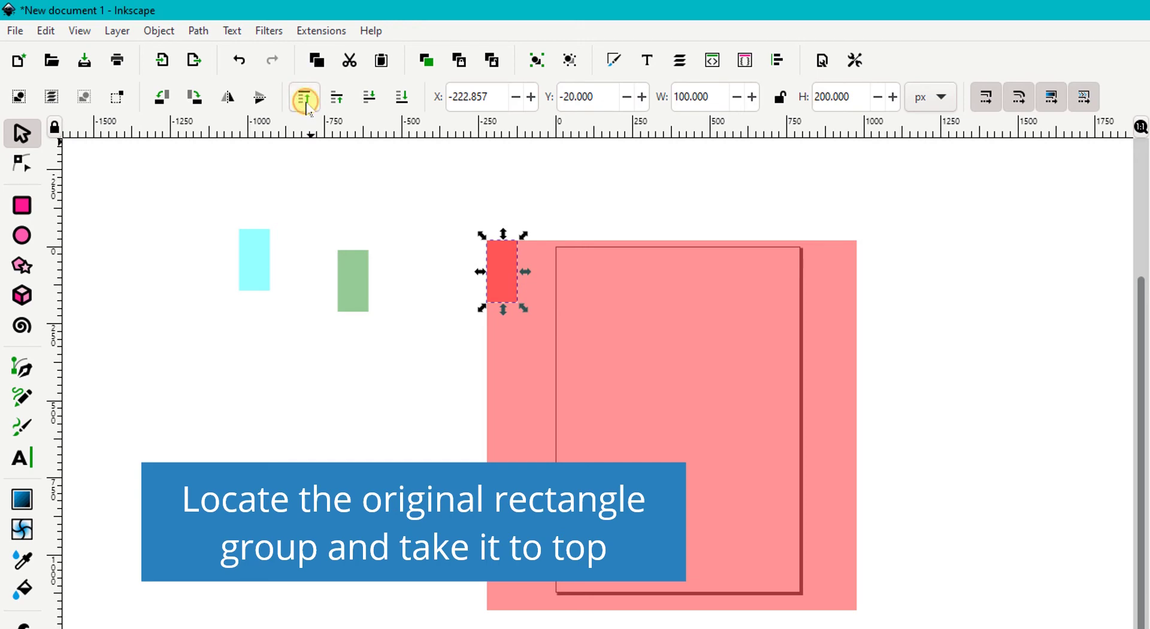
{"action": "left_click_drag", "start_coordinate": [507, 262], "coordinate": [429, 272]}
{"action": "scroll", "coordinate": [440, 283], "scroll_direction": "up", "scroll_amount": 1}
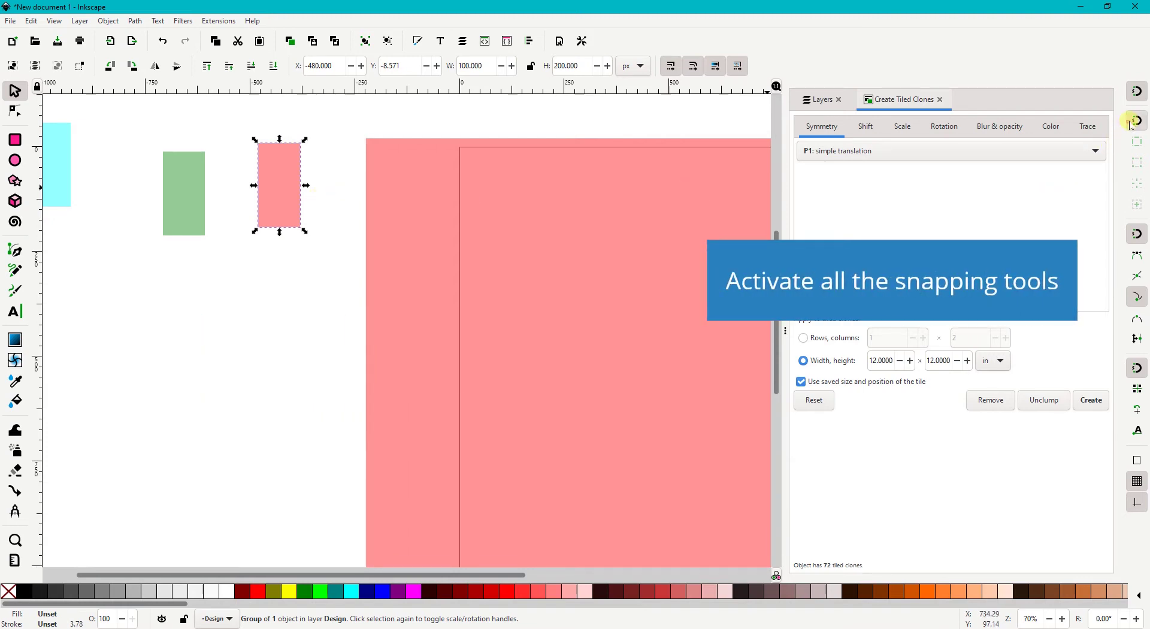
Enable every bounding-box, node, path and other snapping toggle on the snap bar
{"action": "left_click", "coordinate": [1136, 141]}
{"action": "left_click", "coordinate": [1135, 163]}
{"action": "left_click", "coordinate": [1136, 183]}
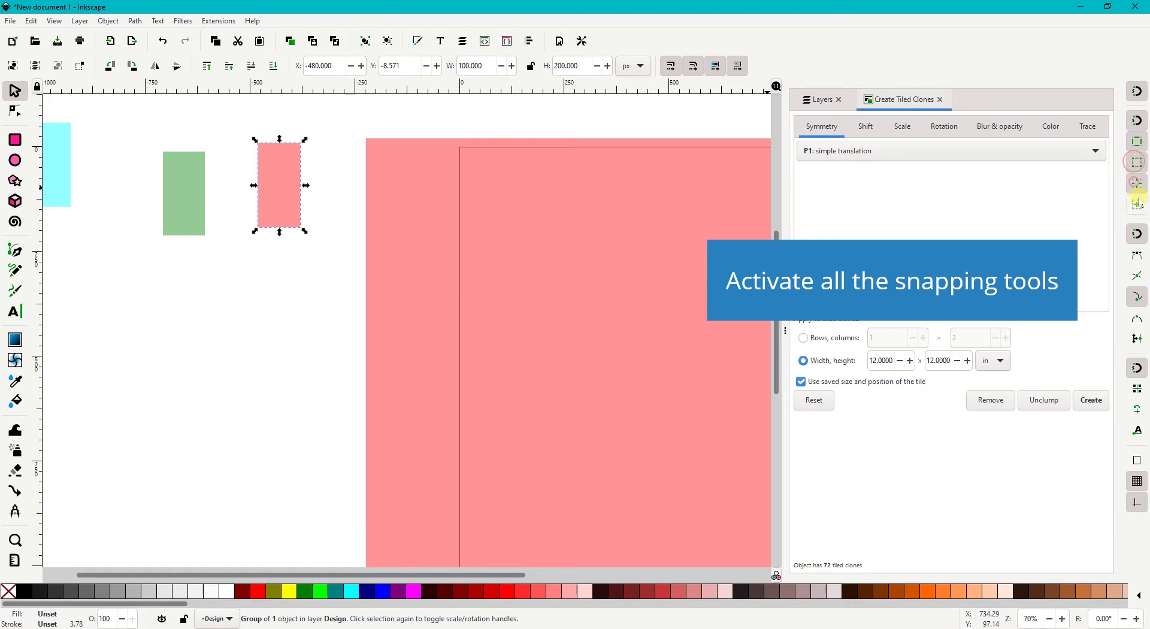
{"action": "left_click", "coordinate": [1137, 204]}
{"action": "left_click", "coordinate": [1137, 255]}
{"action": "left_click", "coordinate": [1136, 276]}
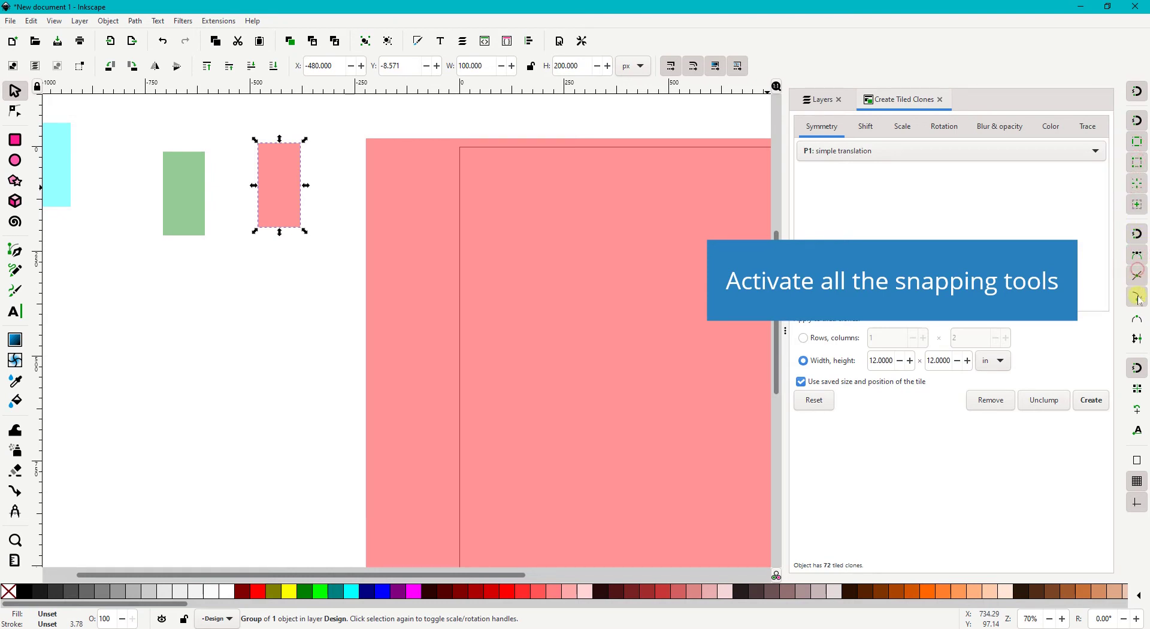
{"action": "left_click", "coordinate": [1137, 296]}
{"action": "left_click", "coordinate": [1137, 317]}
{"action": "left_click", "coordinate": [1136, 338]}
{"action": "left_click", "coordinate": [1136, 368]}
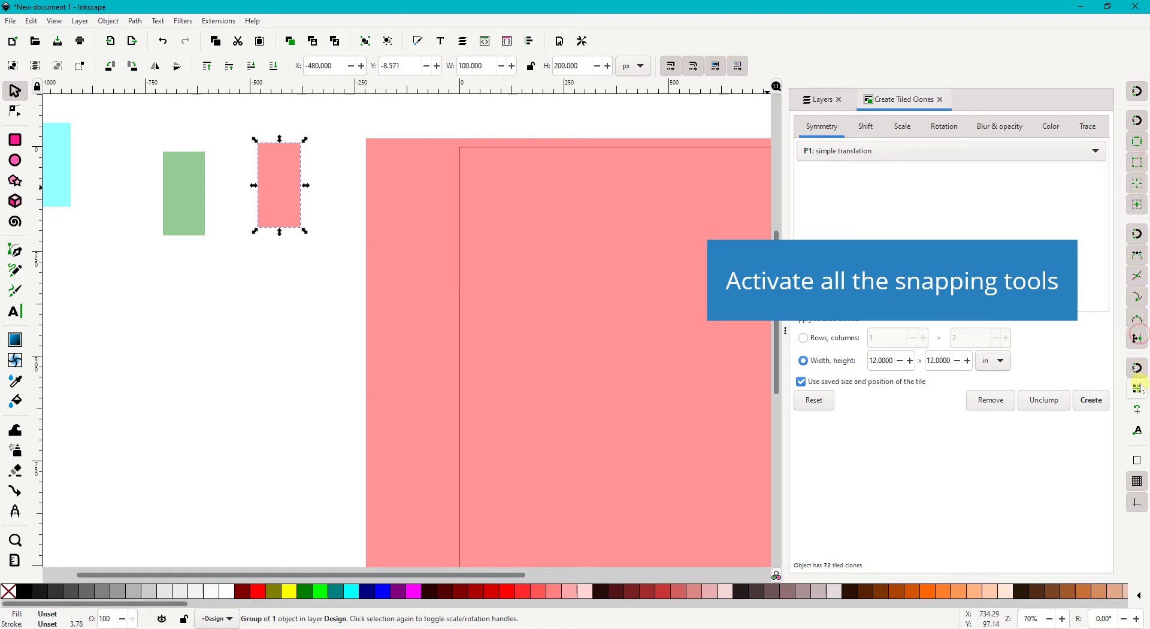
{"action": "left_click", "coordinate": [1137, 389]}
{"action": "left_click", "coordinate": [1137, 408]}
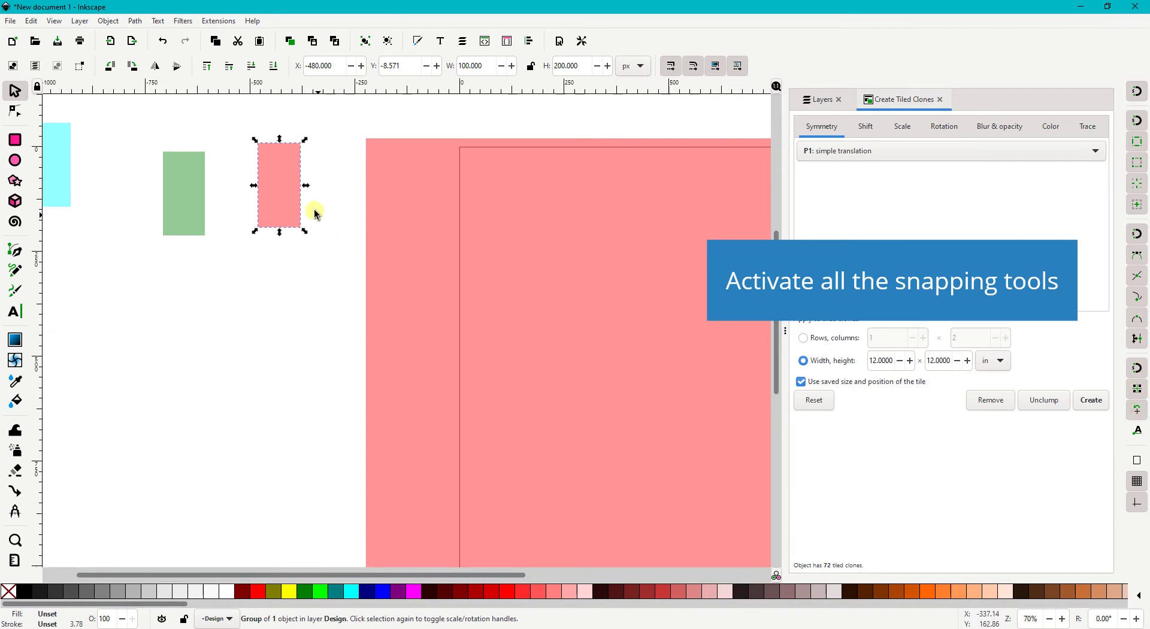
{"action": "scroll", "coordinate": [281, 153], "scroll_direction": "up", "scroll_amount": 1}
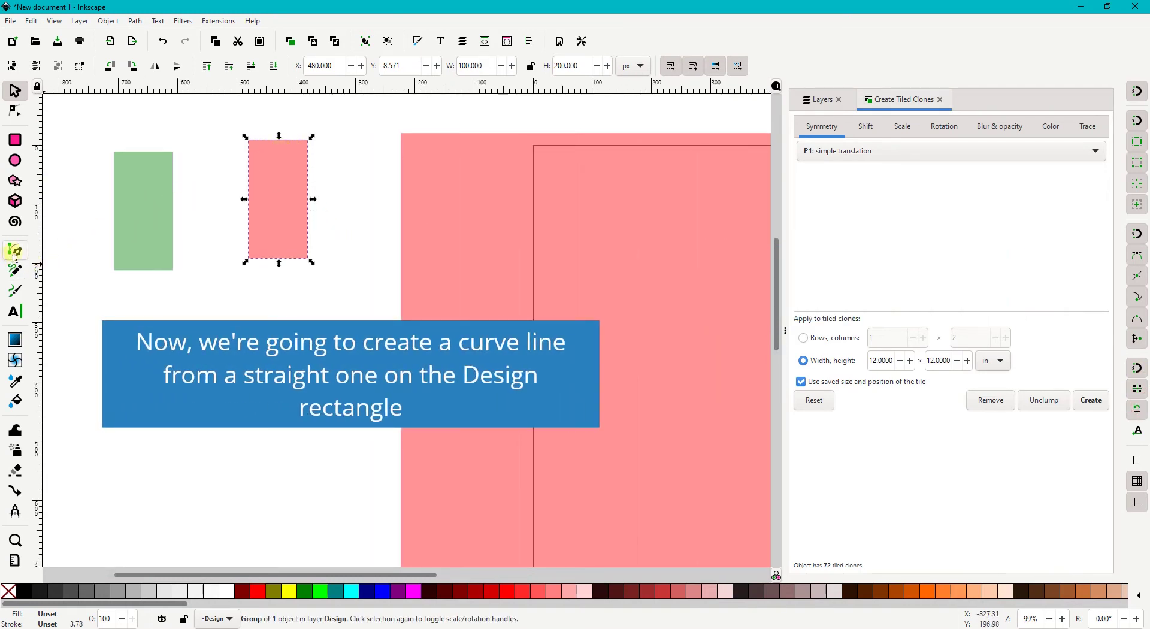
Draw a vertical line over the rectangle with the Pen, then delete it as misplaced
{"action": "left_click", "coordinate": [14, 252]}
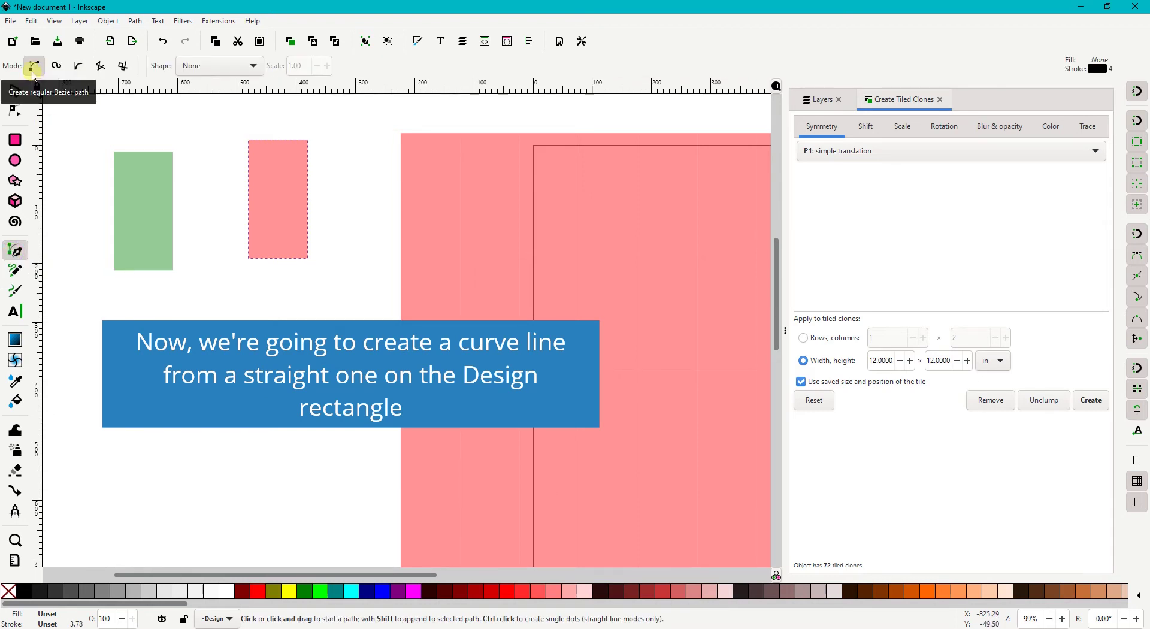
{"action": "left_click", "coordinate": [278, 141]}
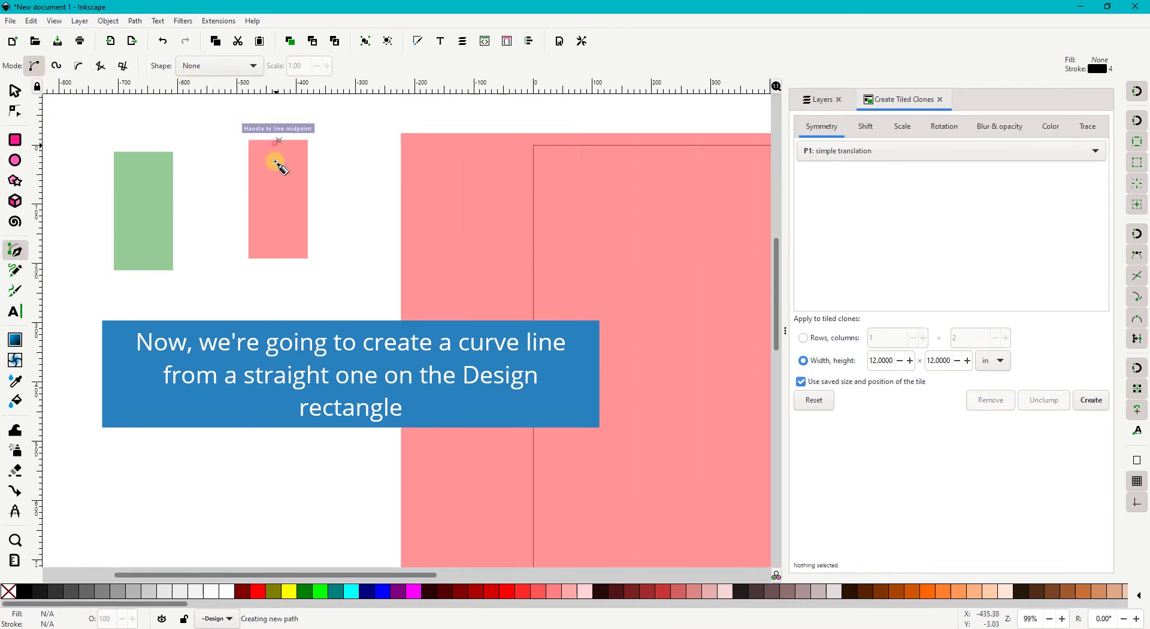
{"action": "double_click", "coordinate": [278, 261]}
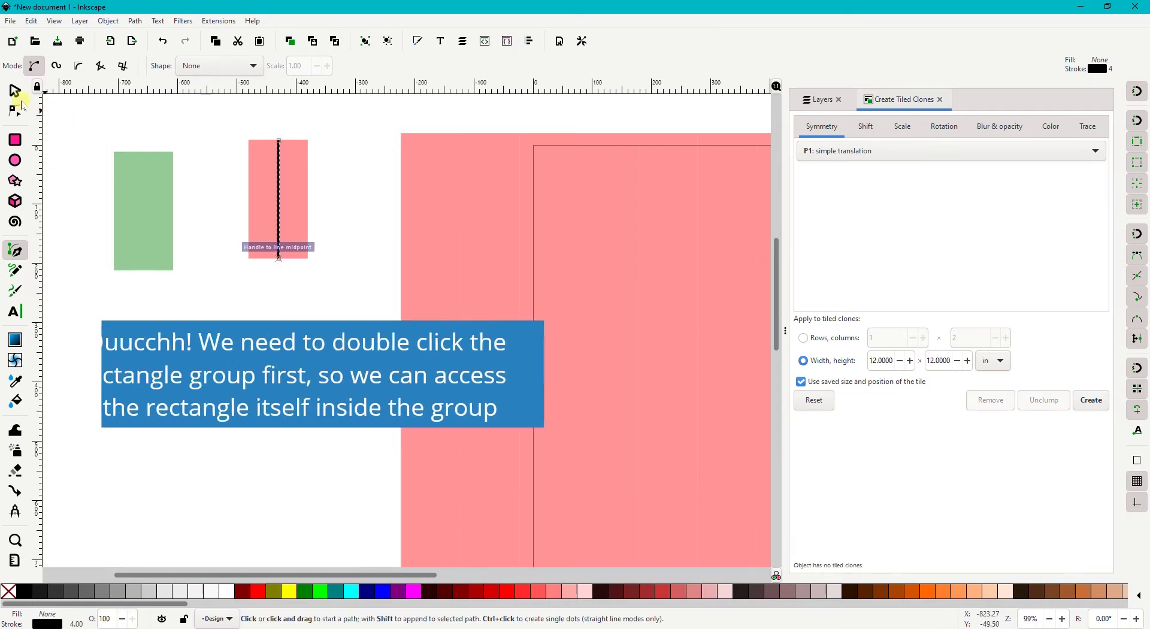
{"action": "left_click", "coordinate": [15, 92]}
{"action": "key", "text": "Delete"}
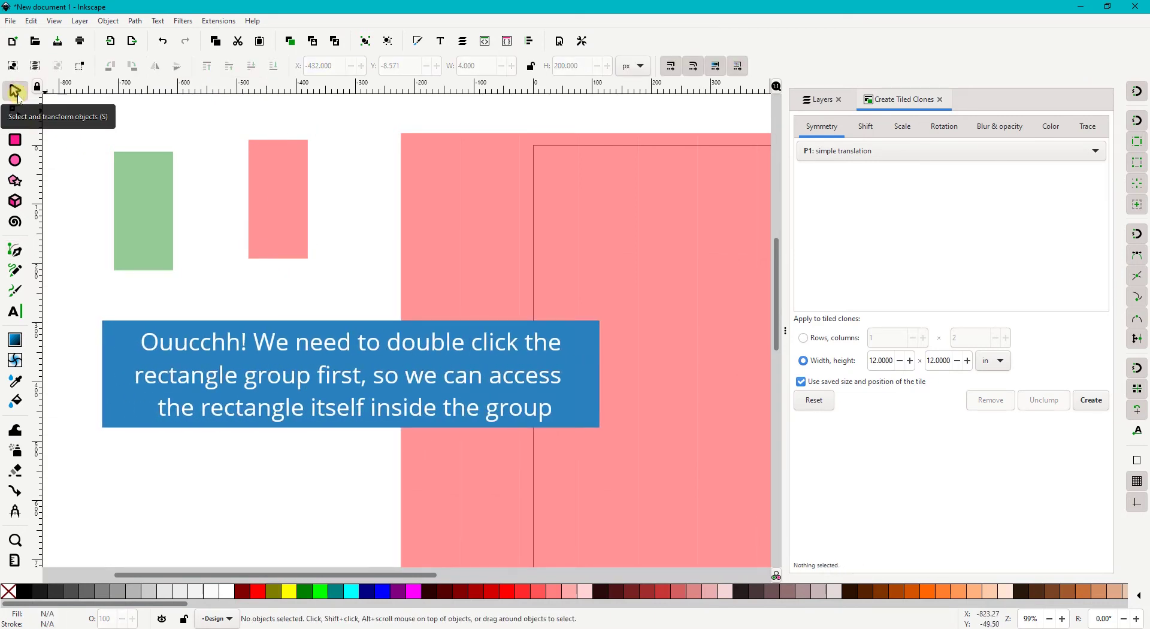
Inside the rectangle's group, draw a vertical line from top midpoint to bottom midpoint
{"action": "double_click", "coordinate": [257, 174]}
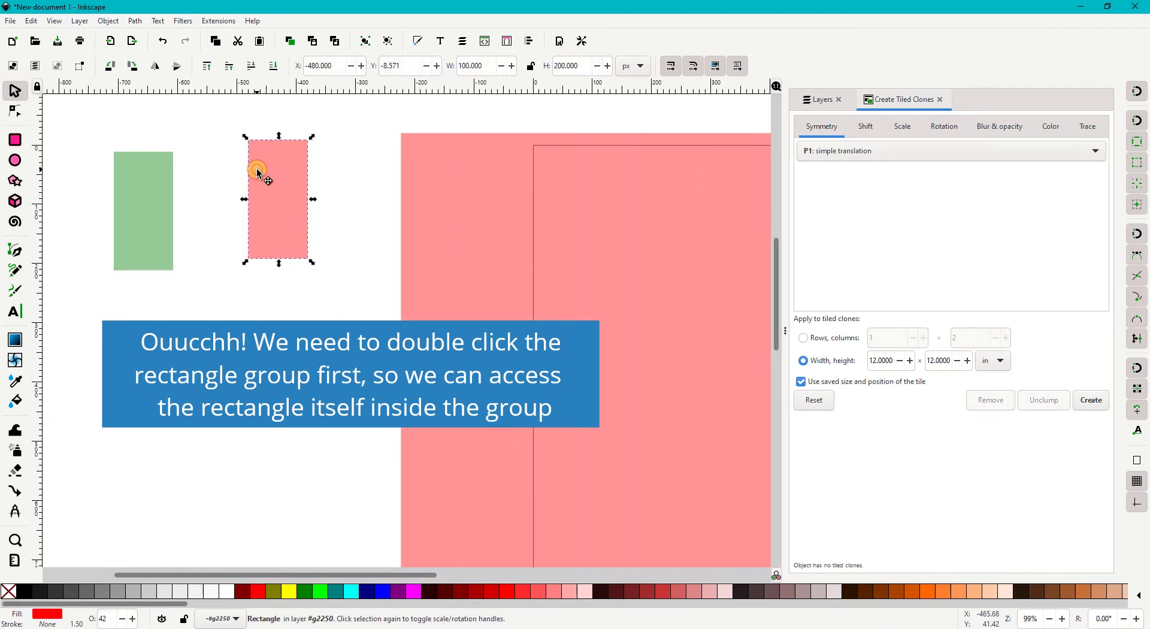
{"action": "left_click", "coordinate": [13, 252]}
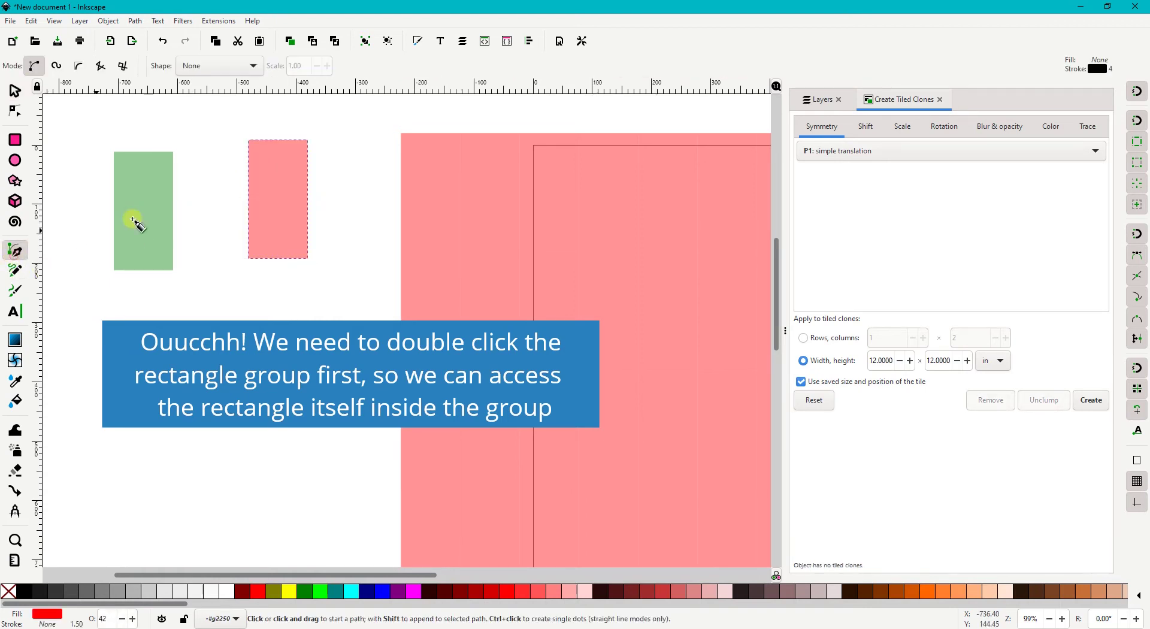
{"action": "left_click", "coordinate": [269, 140]}
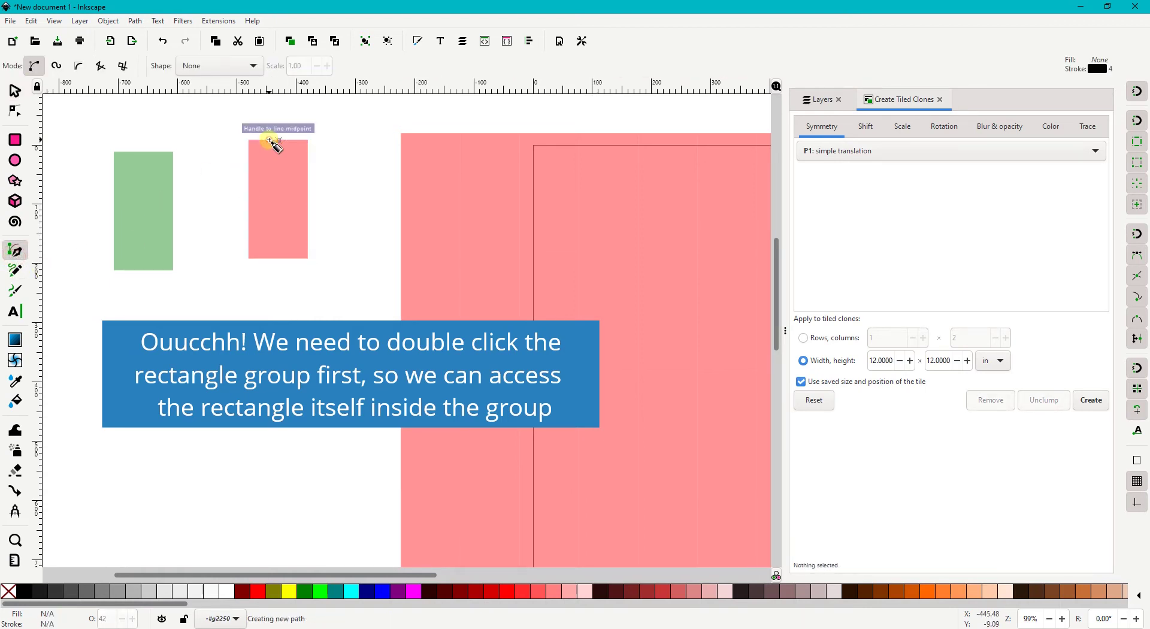
{"action": "double_click", "coordinate": [278, 259]}
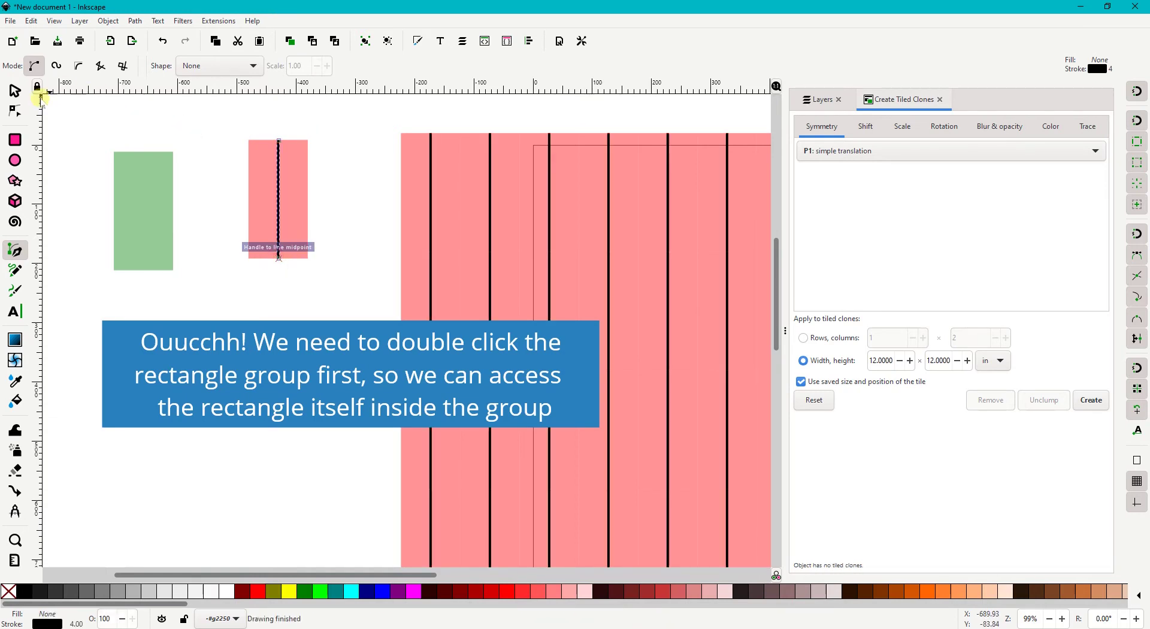
{"action": "left_click", "coordinate": [17, 113]}
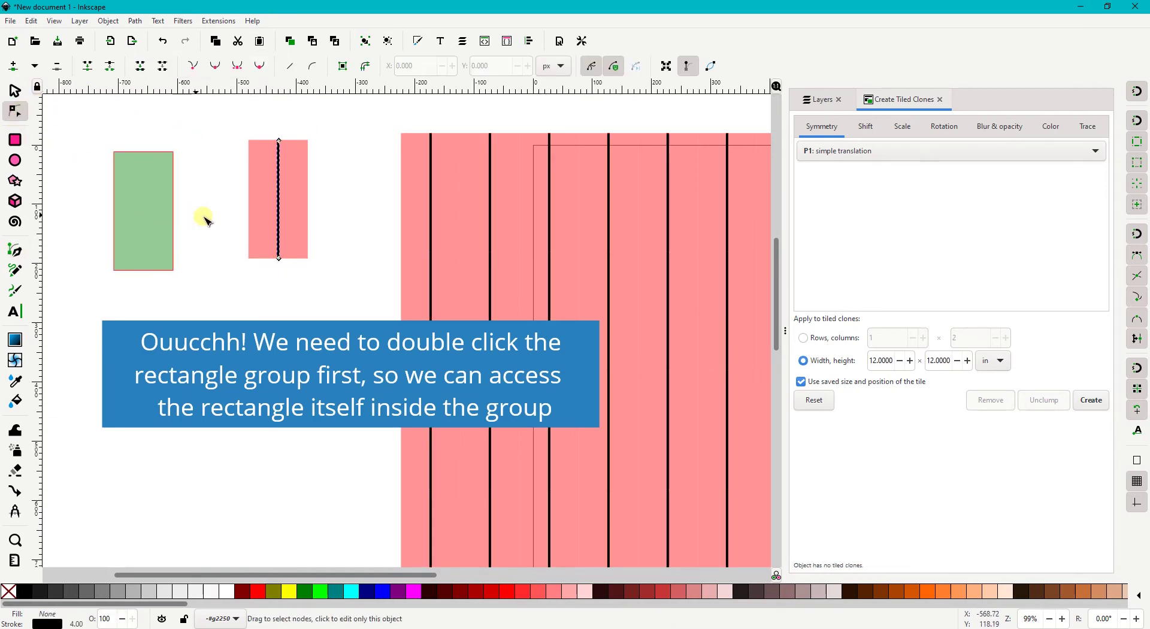
{"action": "left_click", "coordinate": [276, 209]}
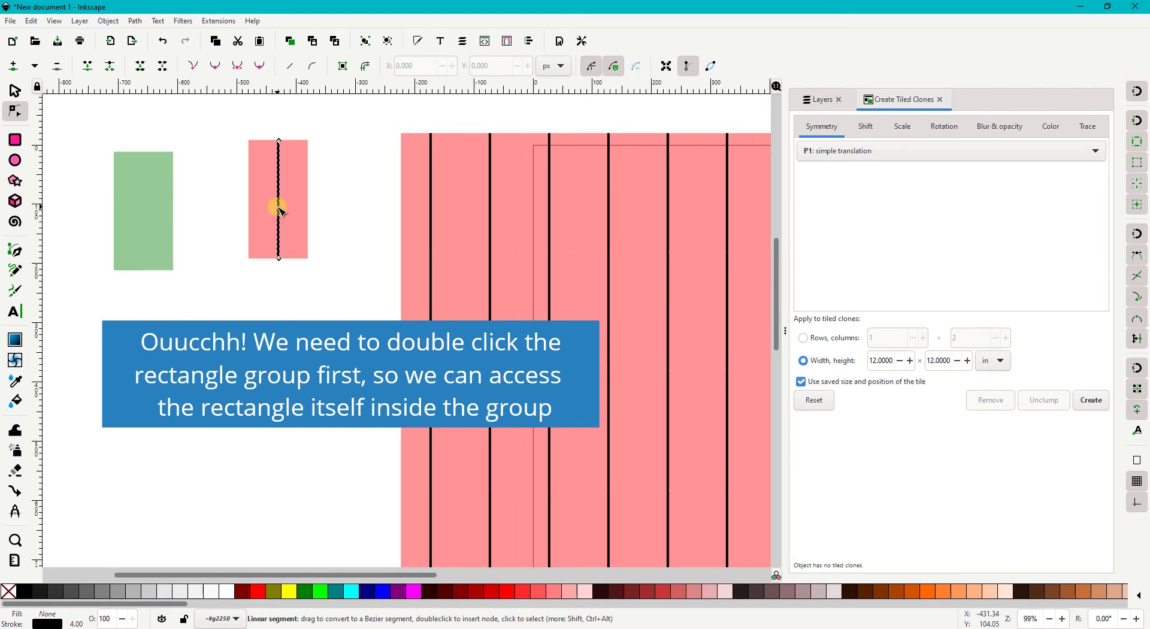
Bend the vertical line into a curve by dragging its node handles
{"action": "left_click_drag", "start_coordinate": [278, 210], "coordinate": [261, 202]}
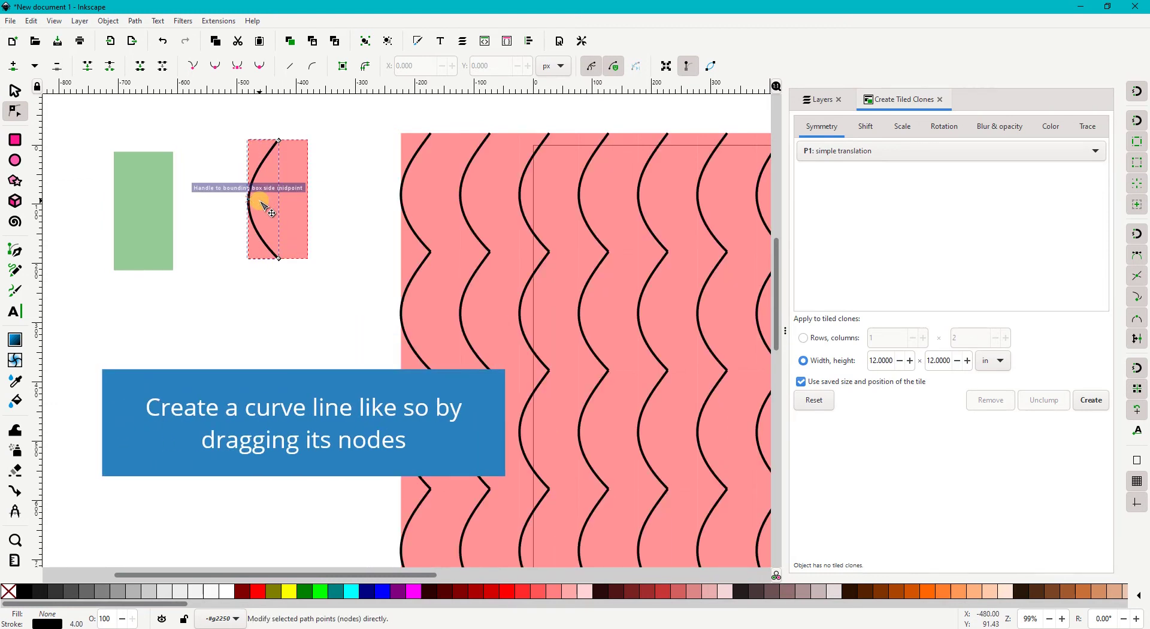
{"action": "scroll", "coordinate": [262, 204], "scroll_direction": "up", "scroll_amount": 2}
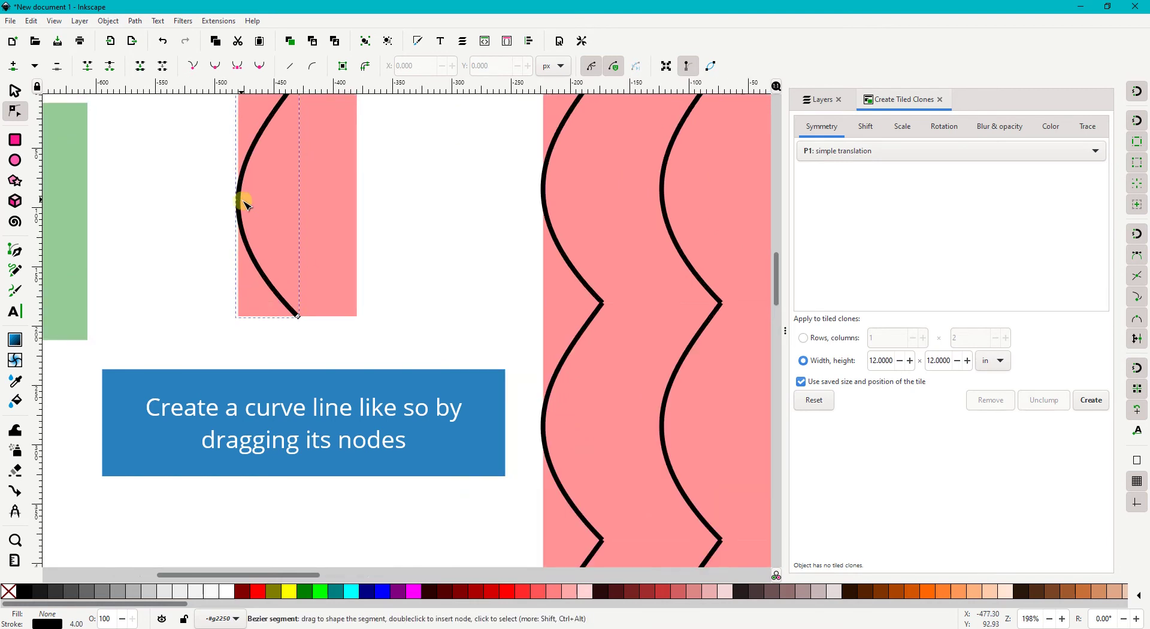
{"action": "left_click_drag", "start_coordinate": [243, 202], "coordinate": [257, 199]}
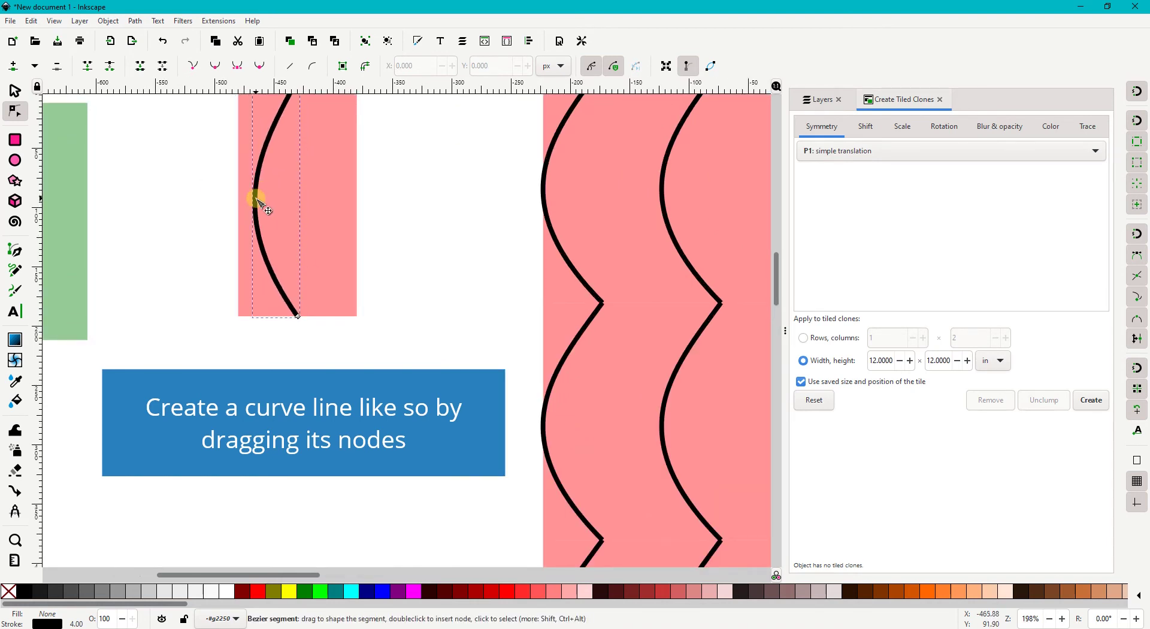
{"action": "left_click", "coordinate": [297, 314]}
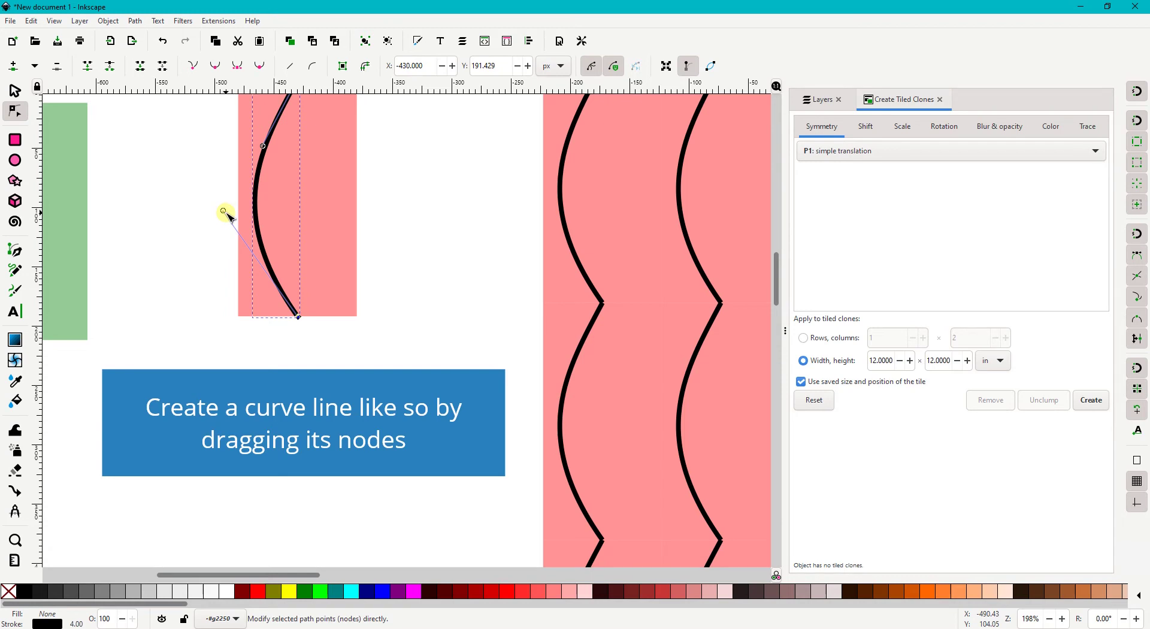
{"action": "mouse_move", "coordinate": [225, 212]}
{"action": "left_mouse_down"}
{"action": "mouse_move", "coordinate": [281, 204]}
{"action": "mouse_move", "coordinate": [286, 233]}
{"action": "left_mouse_up"}
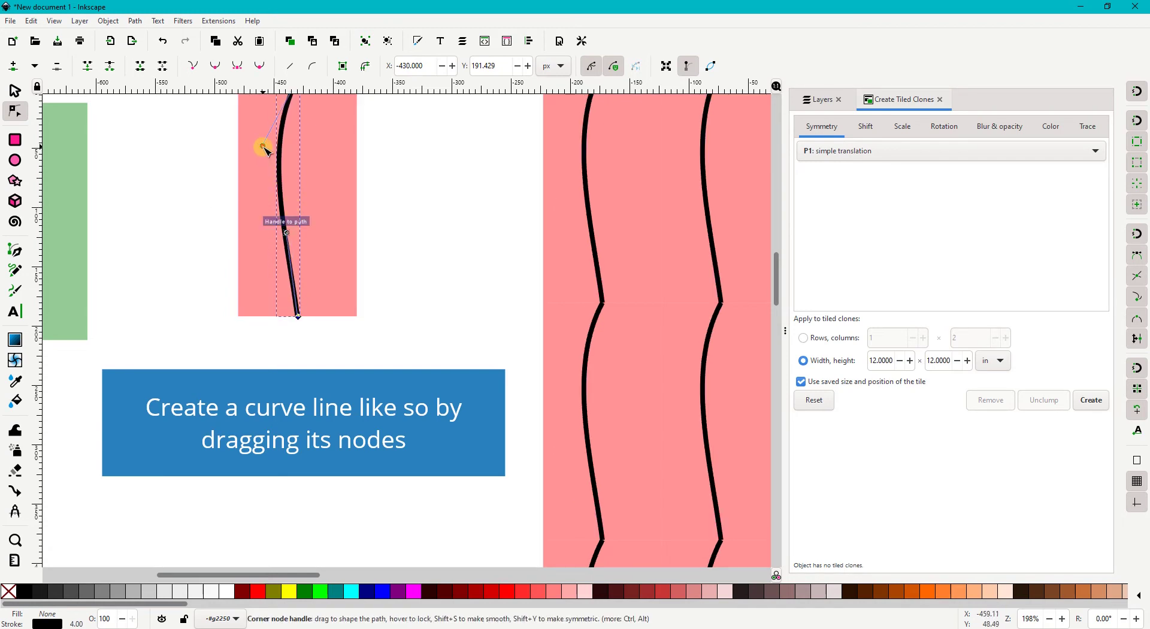
{"action": "left_click_drag", "start_coordinate": [264, 147], "coordinate": [294, 181]}
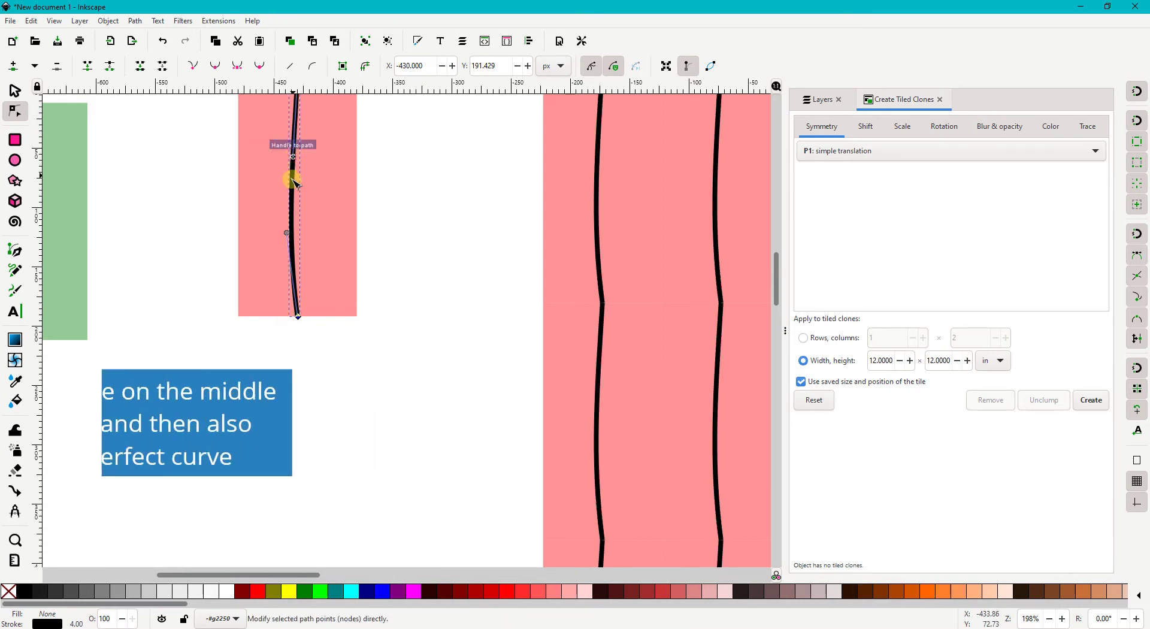
Add a middle node and pull it left to make a smooth S-shaped wave
{"action": "double_click", "coordinate": [294, 181]}
{"action": "left_click_drag", "start_coordinate": [293, 181], "coordinate": [252, 192]}
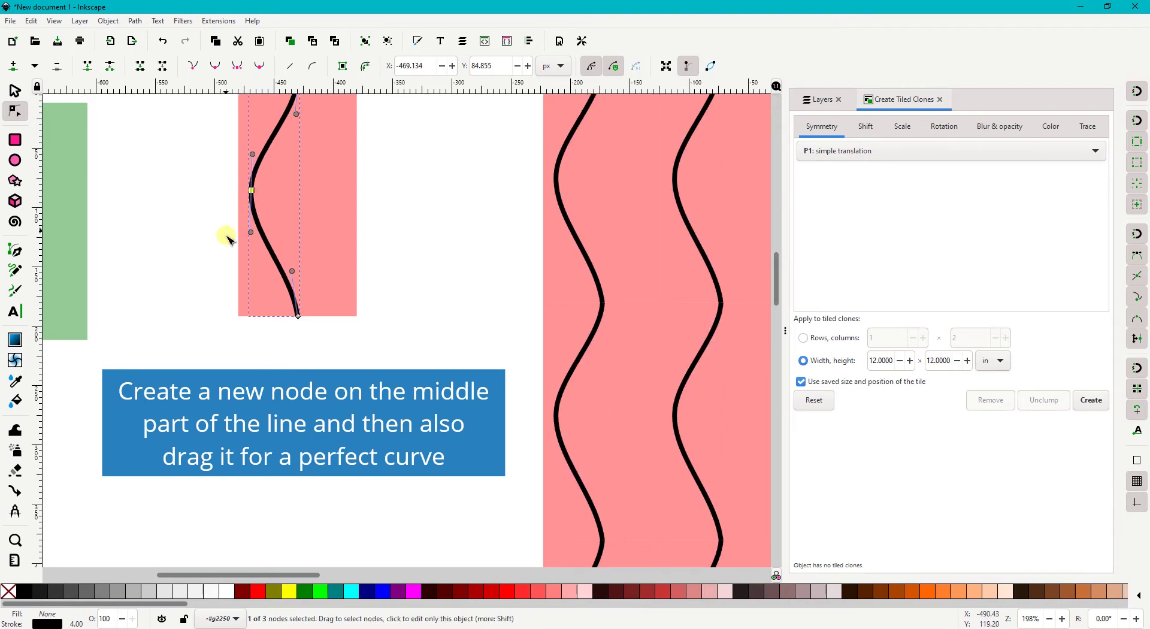
{"action": "scroll", "coordinate": [228, 251], "scroll_direction": "down", "scroll_amount": 2, "text": "ctrl"}
{"action": "scroll", "coordinate": [227, 257], "scroll_direction": "up", "scroll_amount": 2, "text": "ctrl"}
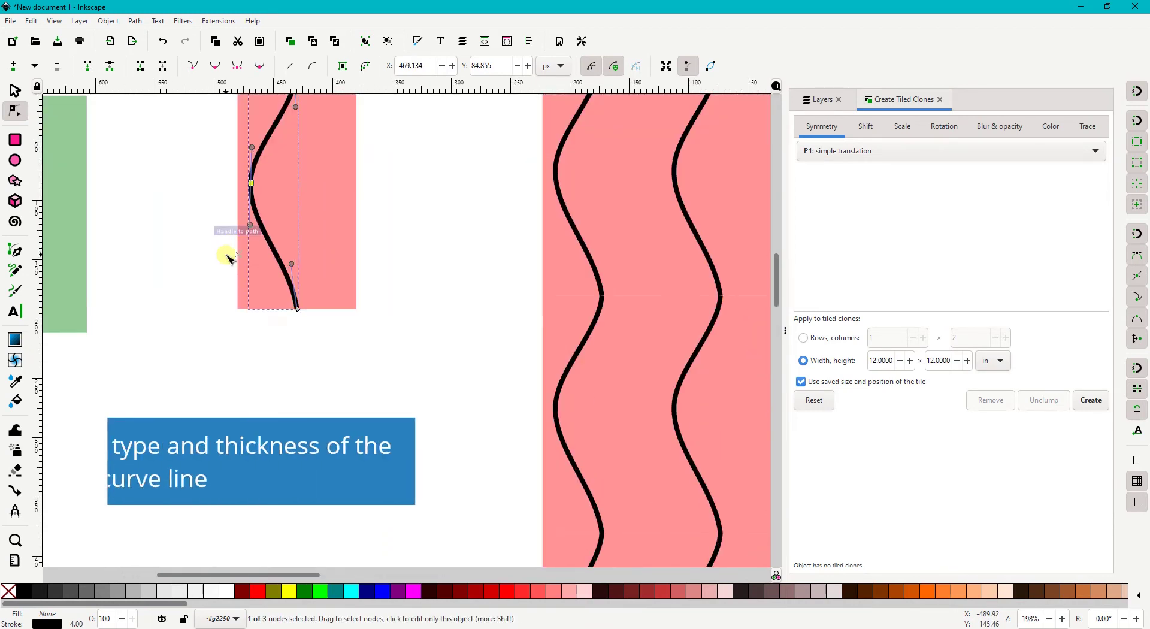
{"action": "scroll", "coordinate": [264, 288], "scroll_direction": "up", "scroll_amount": 2}
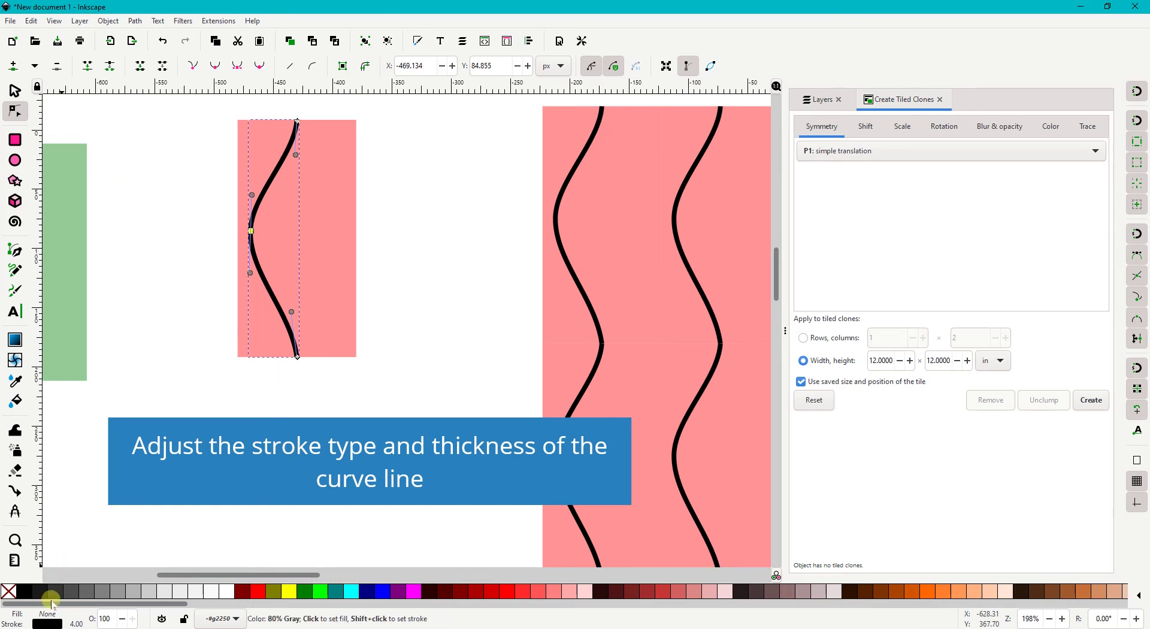
Give the wavy line round caps, miter joins and a 2 px stroke width
{"action": "left_click", "coordinate": [52, 623]}
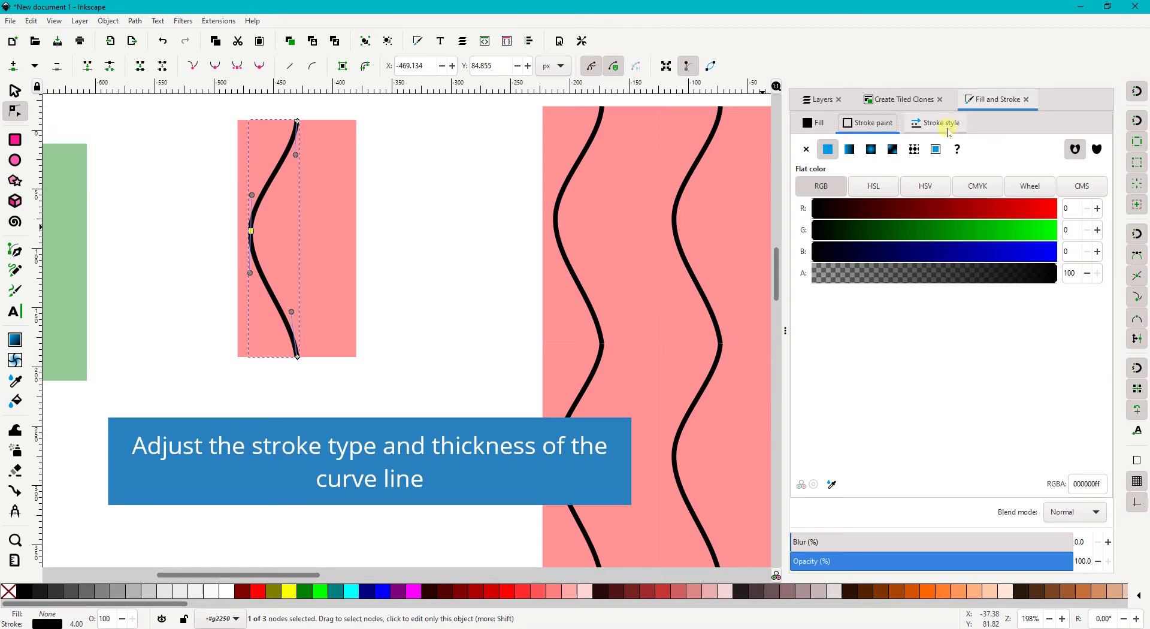
{"action": "left_click", "coordinate": [939, 123]}
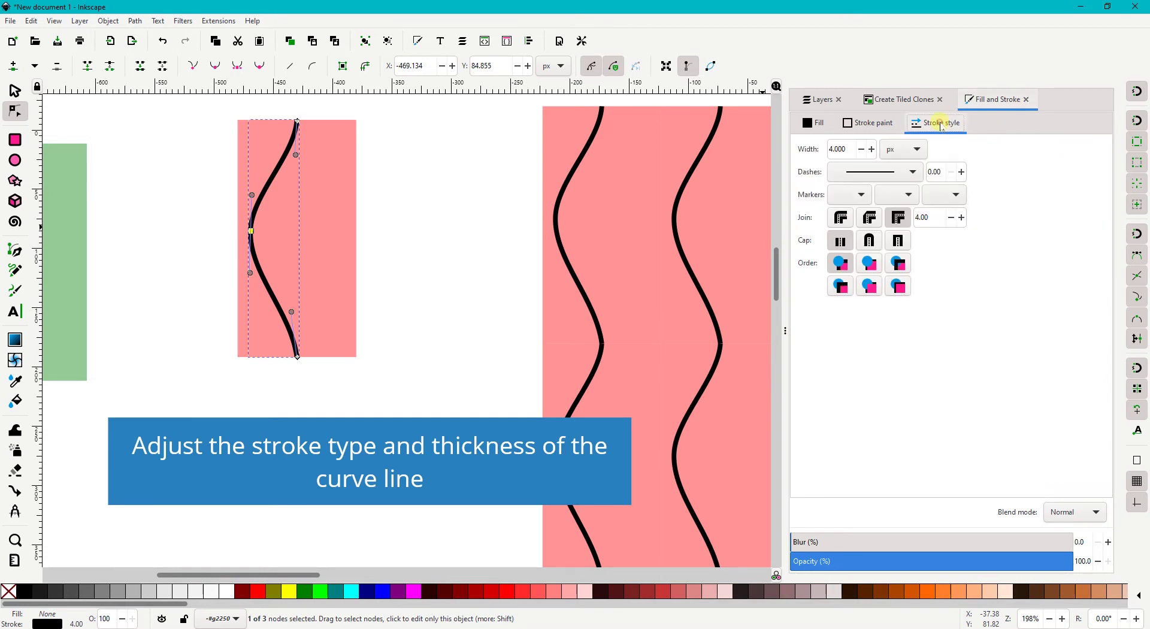
{"action": "left_click", "coordinate": [872, 241]}
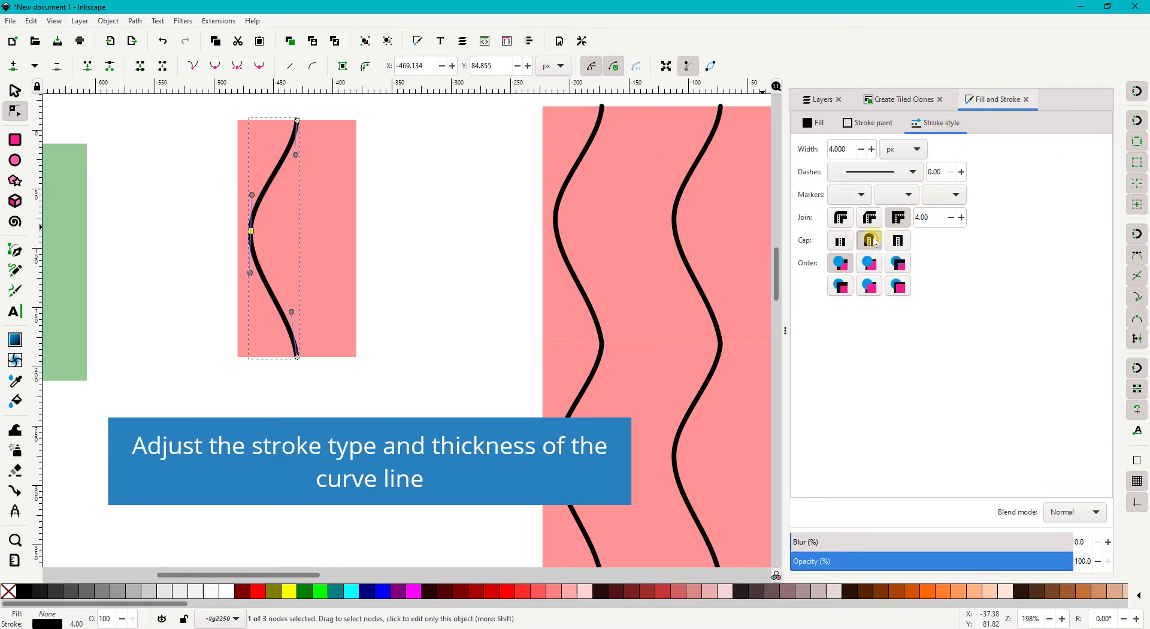
{"action": "left_click", "coordinate": [897, 219]}
{"action": "double_click", "coordinate": [840, 149]}
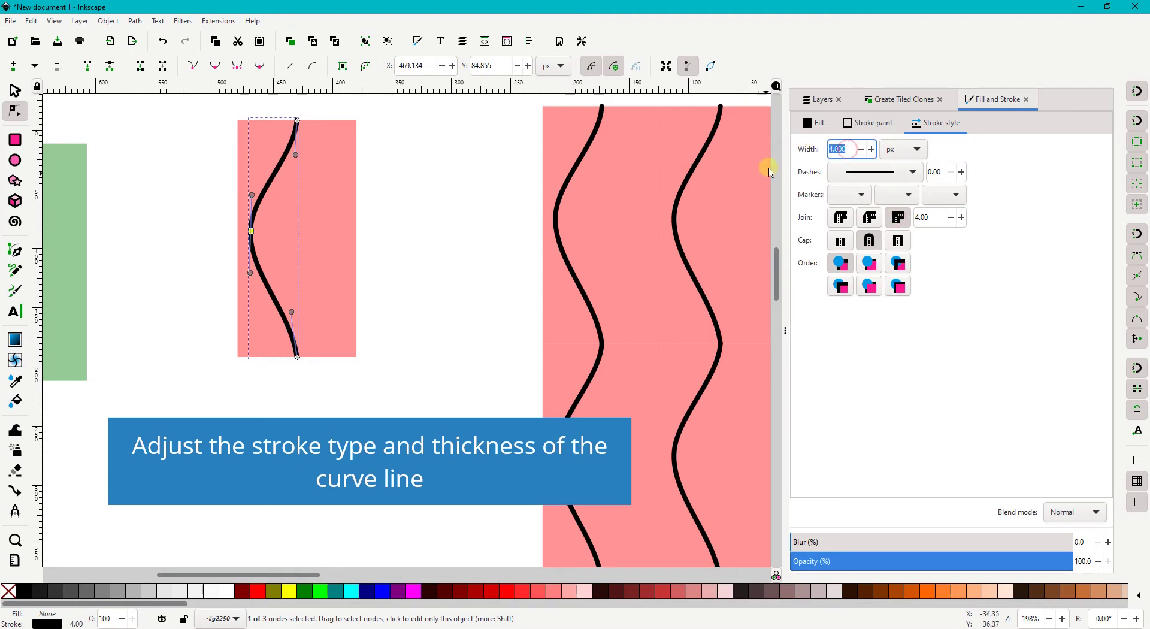
{"action": "type", "text": "2"}
{"action": "key", "text": "Return"}
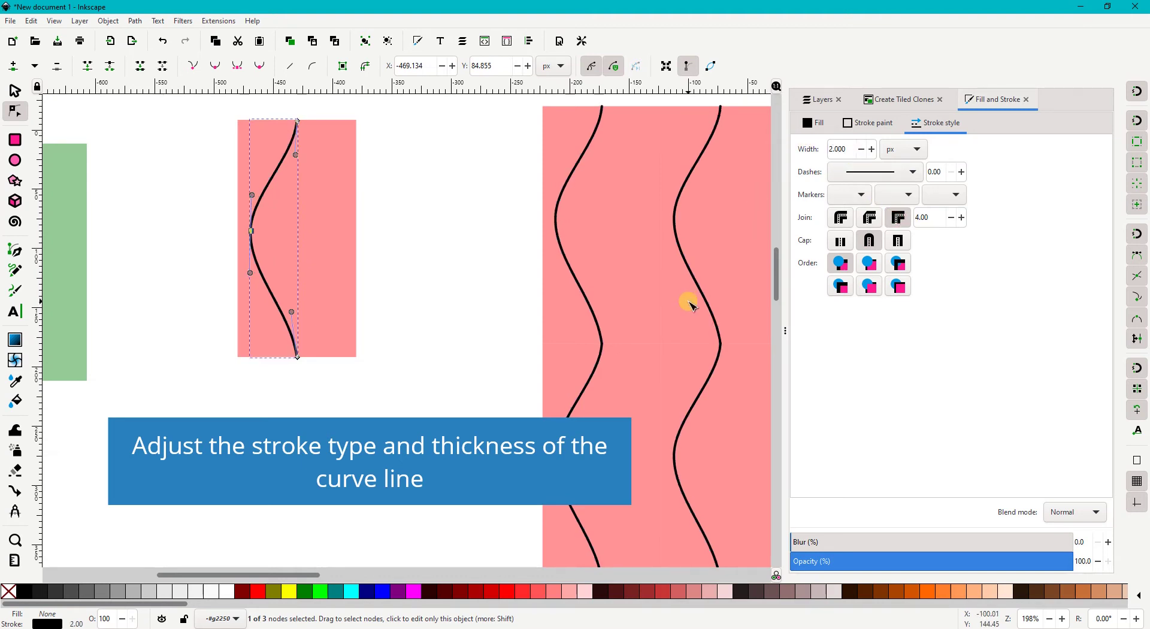
{"action": "scroll", "coordinate": [437, 297], "scroll_direction": "down", "scroll_amount": 6}
{"action": "scroll", "coordinate": [437, 297], "scroll_direction": "up", "scroll_amount": 2}
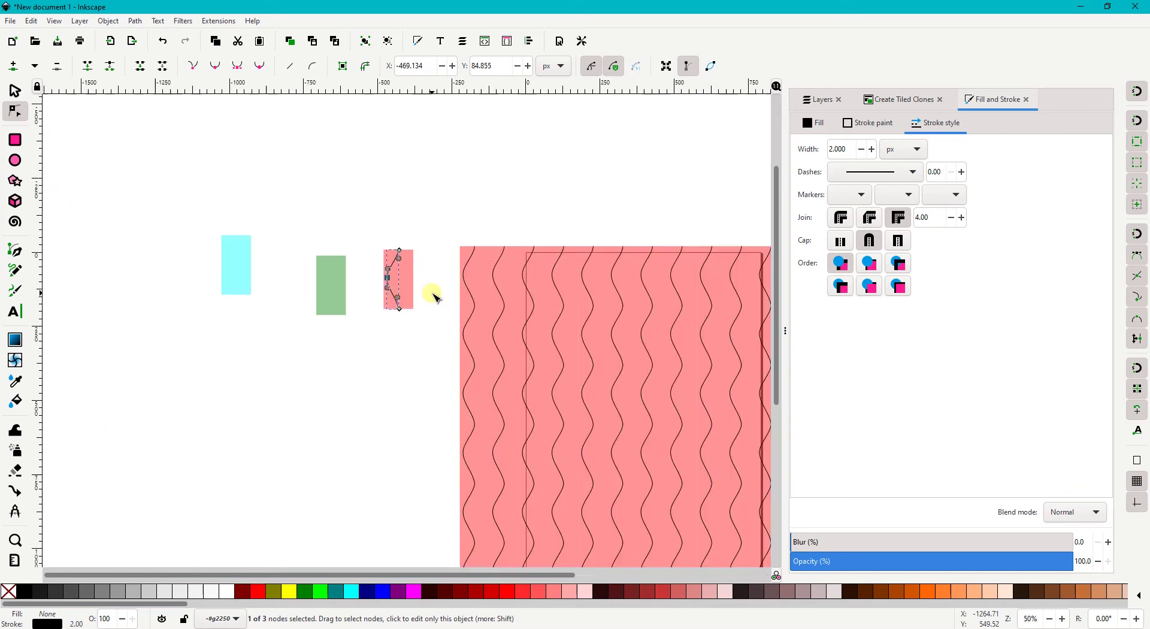
{"action": "scroll", "coordinate": [436, 296], "scroll_direction": "up", "scroll_amount": 2}
{"action": "scroll", "coordinate": [432, 295], "scroll_direction": "down", "scroll_amount": 2}
{"action": "scroll", "coordinate": [433, 291], "scroll_direction": "down", "scroll_amount": 2}
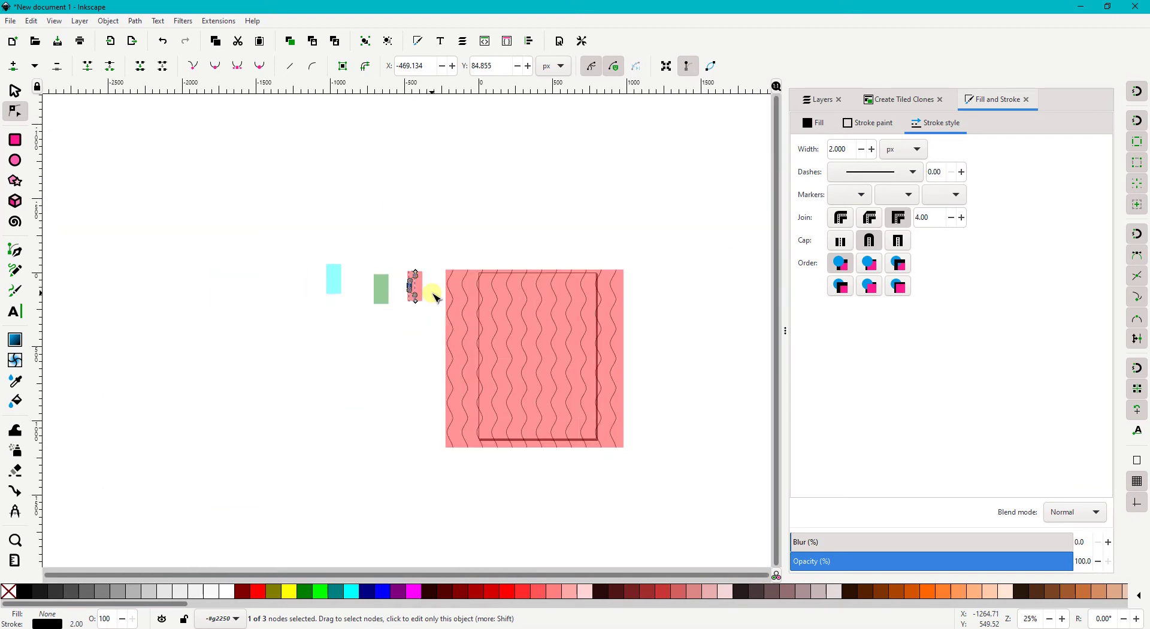
{"action": "scroll", "coordinate": [577, 392], "scroll_direction": "up", "scroll_amount": 1}
{"action": "scroll", "coordinate": [577, 392], "scroll_direction": "up", "scroll_amount": 1}
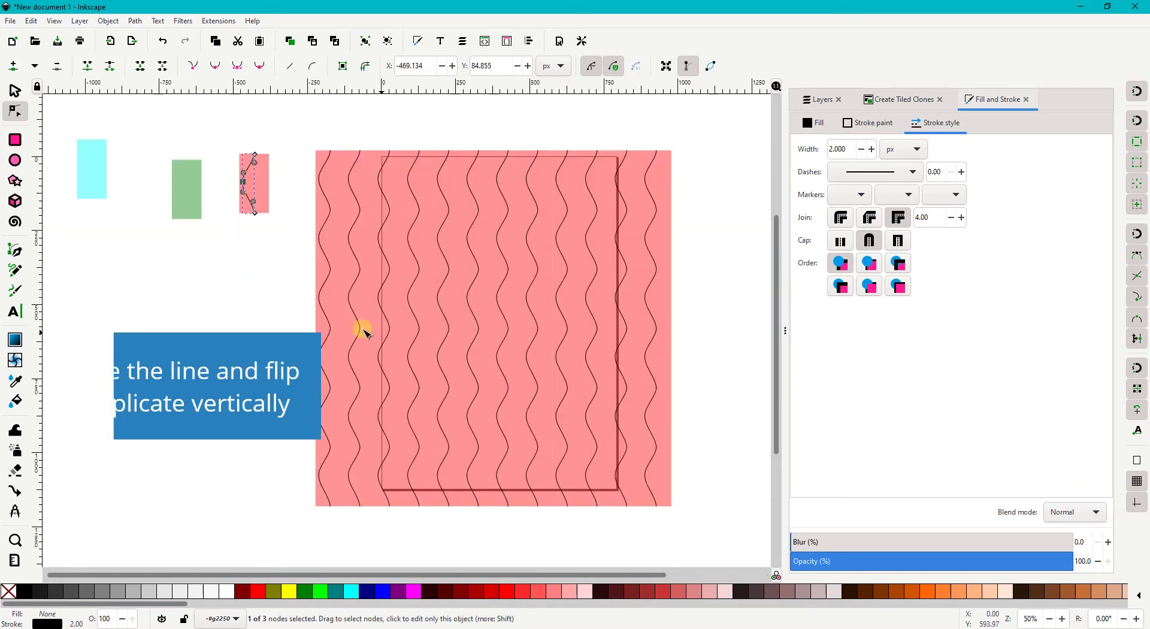
Duplicate the wavy line and flip the copy horizontally
{"action": "left_click", "coordinate": [15, 90]}
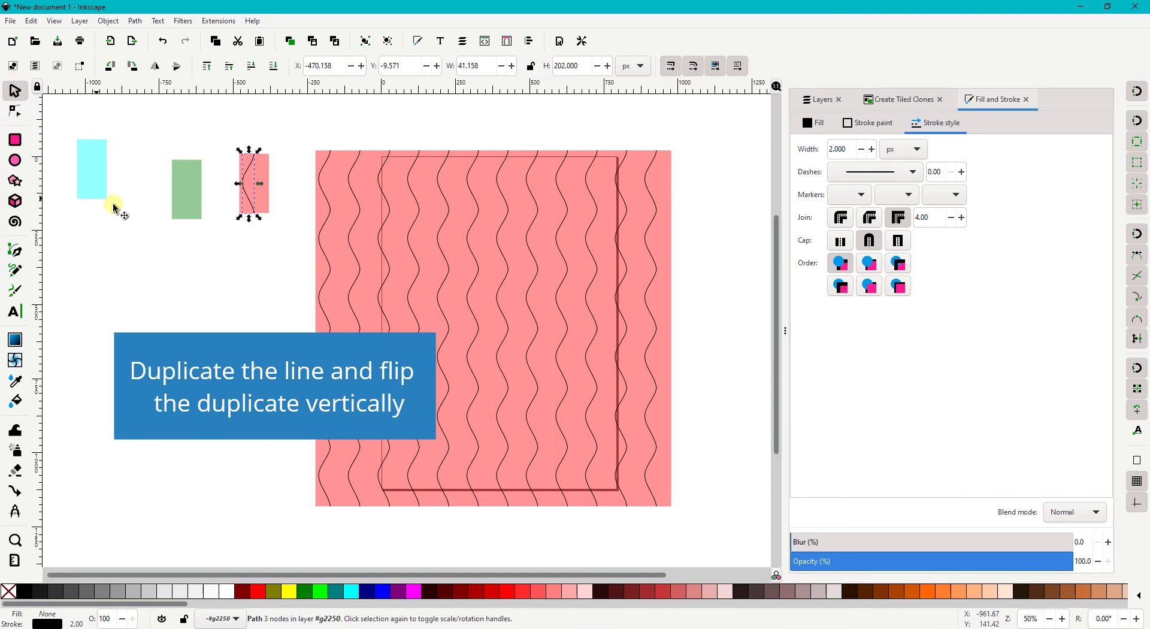
{"action": "right_click", "coordinate": [252, 169]}
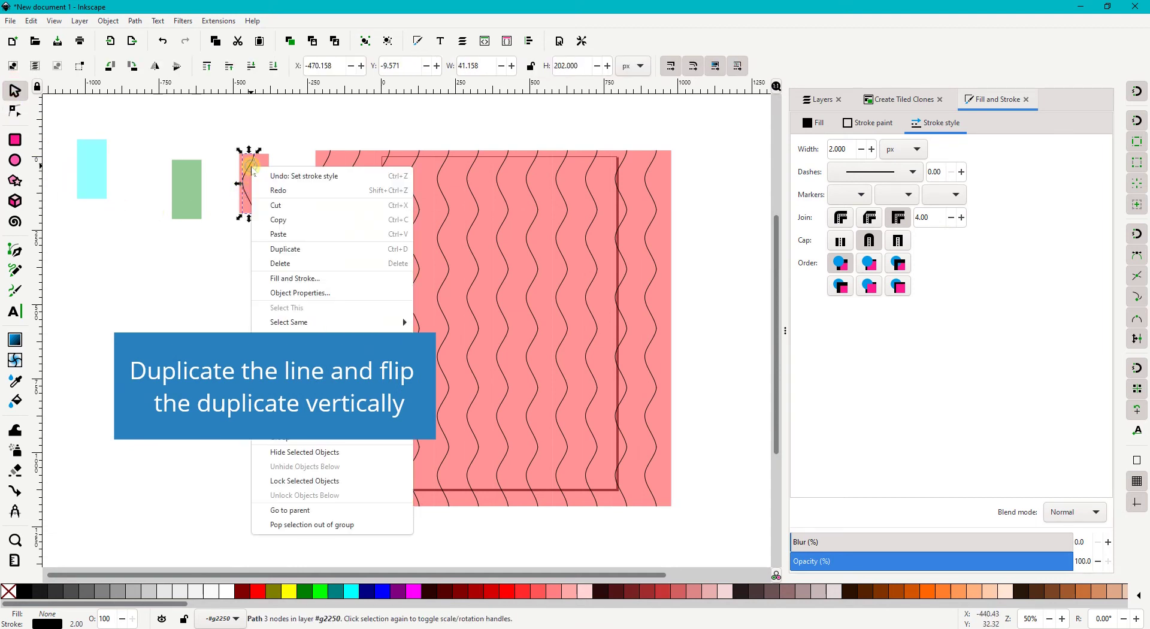
{"action": "left_click", "coordinate": [305, 252]}
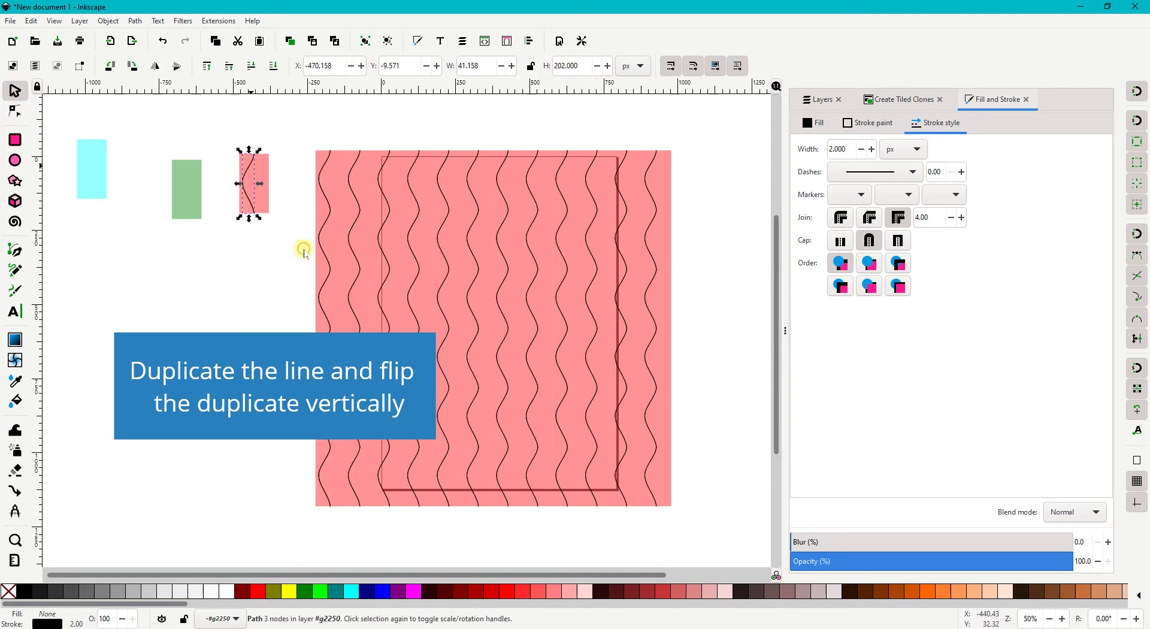
{"action": "left_click", "coordinate": [155, 66]}
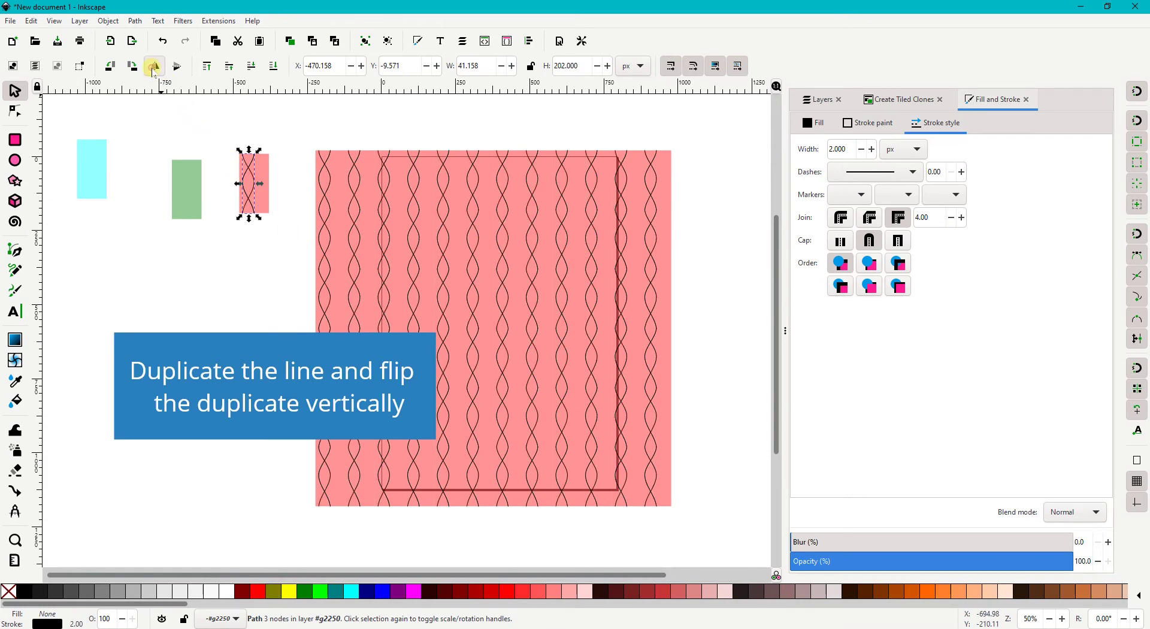
Drag the mirrored copy so both its ends meet the original's, forming a pointed lozenge
{"action": "scroll", "coordinate": [240, 179], "scroll_direction": "up", "scroll_amount": 1}
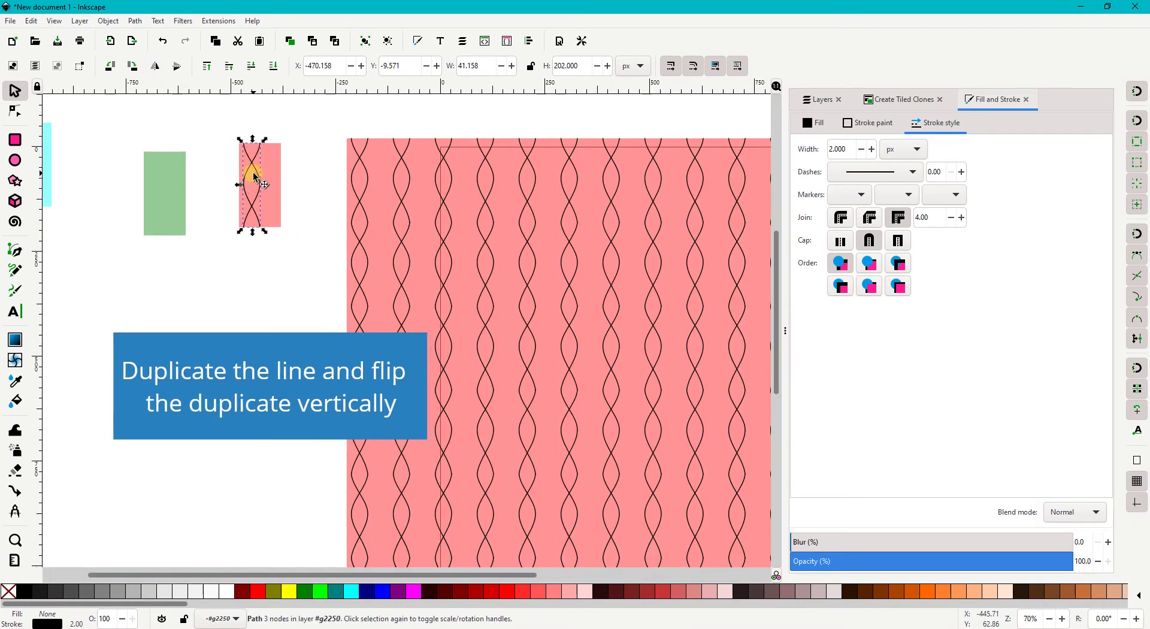
{"action": "left_click_drag", "start_coordinate": [242, 180], "coordinate": [271, 170]}
{"action": "scroll", "coordinate": [260, 130], "scroll_direction": "up", "scroll_amount": 2}
{"action": "scroll", "coordinate": [259, 131], "scroll_direction": "up", "scroll_amount": 4}
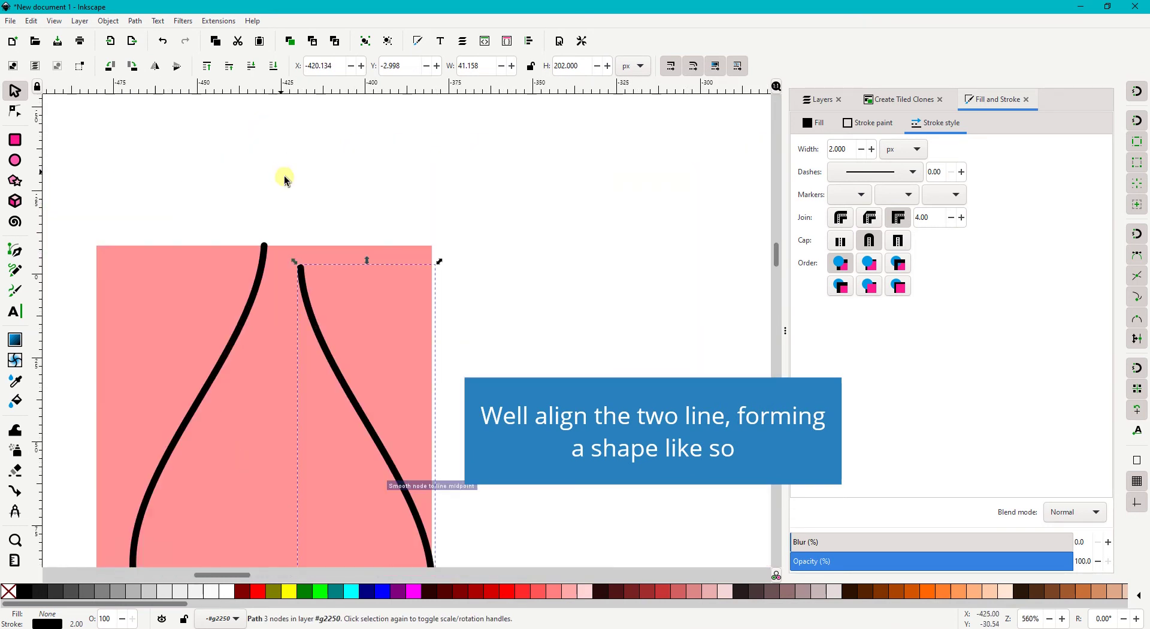
{"action": "left_click_drag", "start_coordinate": [302, 276], "coordinate": [267, 250]}
{"action": "scroll", "coordinate": [316, 278], "scroll_direction": "down", "scroll_amount": 3}
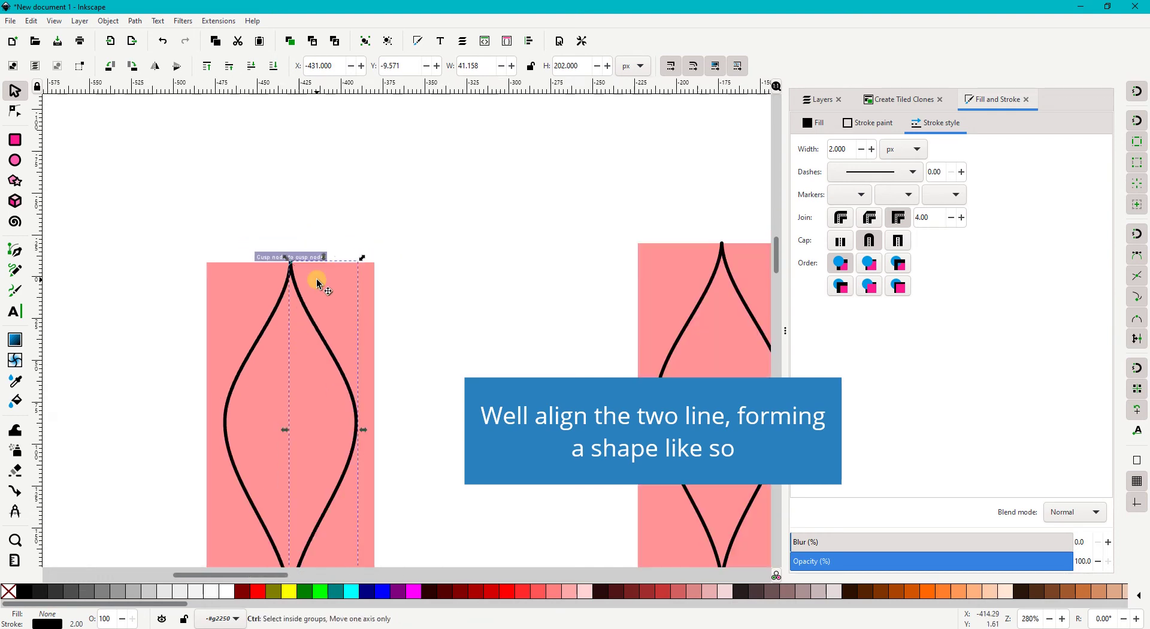
{"action": "scroll", "coordinate": [316, 279], "scroll_direction": "down", "scroll_amount": 1}
{"action": "scroll", "coordinate": [316, 278], "scroll_direction": "down", "scroll_amount": 1}
{"action": "scroll", "coordinate": [316, 279], "scroll_direction": "down", "scroll_amount": 1}
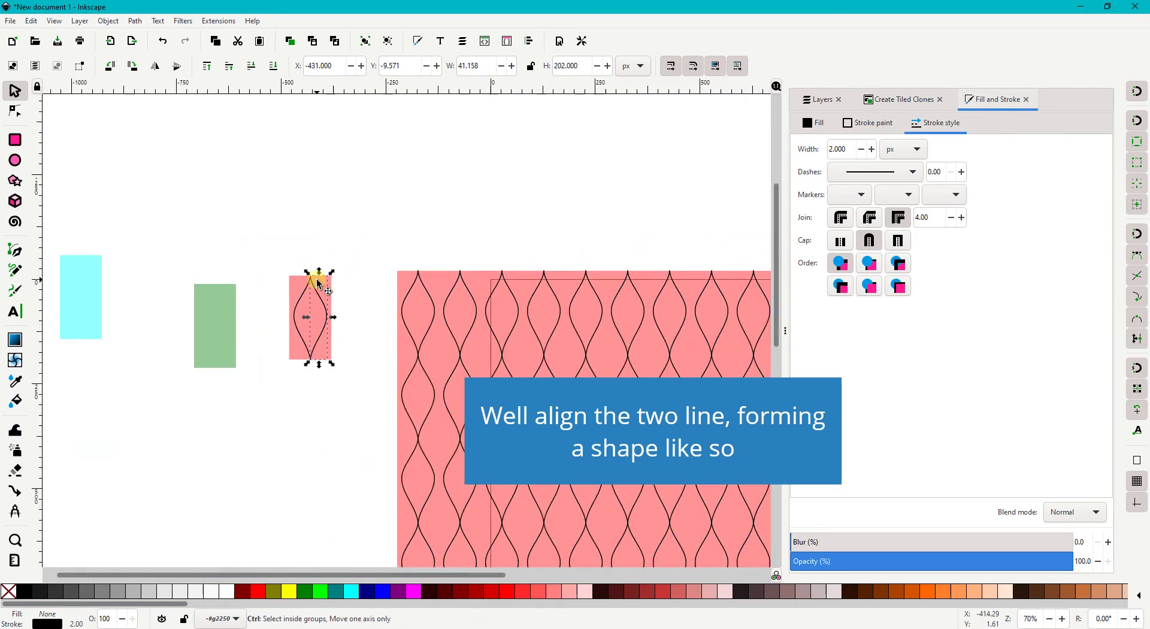
{"action": "left_click", "coordinate": [301, 438]}
{"action": "scroll", "coordinate": [311, 389], "scroll_direction": "up", "scroll_amount": 2}
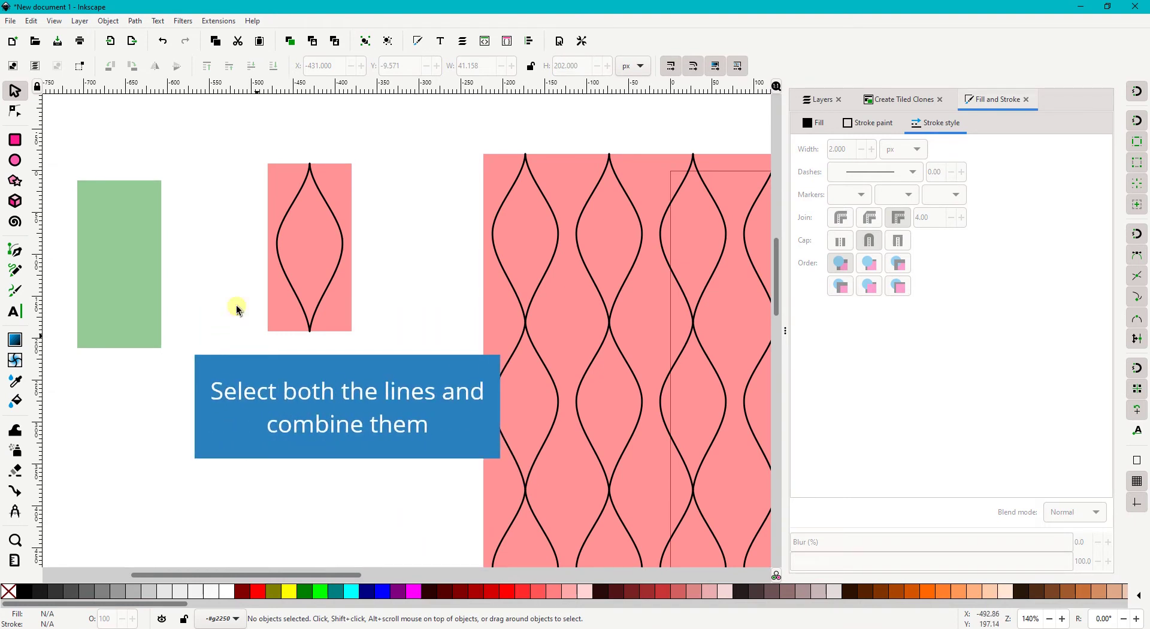
Select the left and right wavy curves with the Node tool and combine them
{"action": "left_click", "coordinate": [15, 112]}
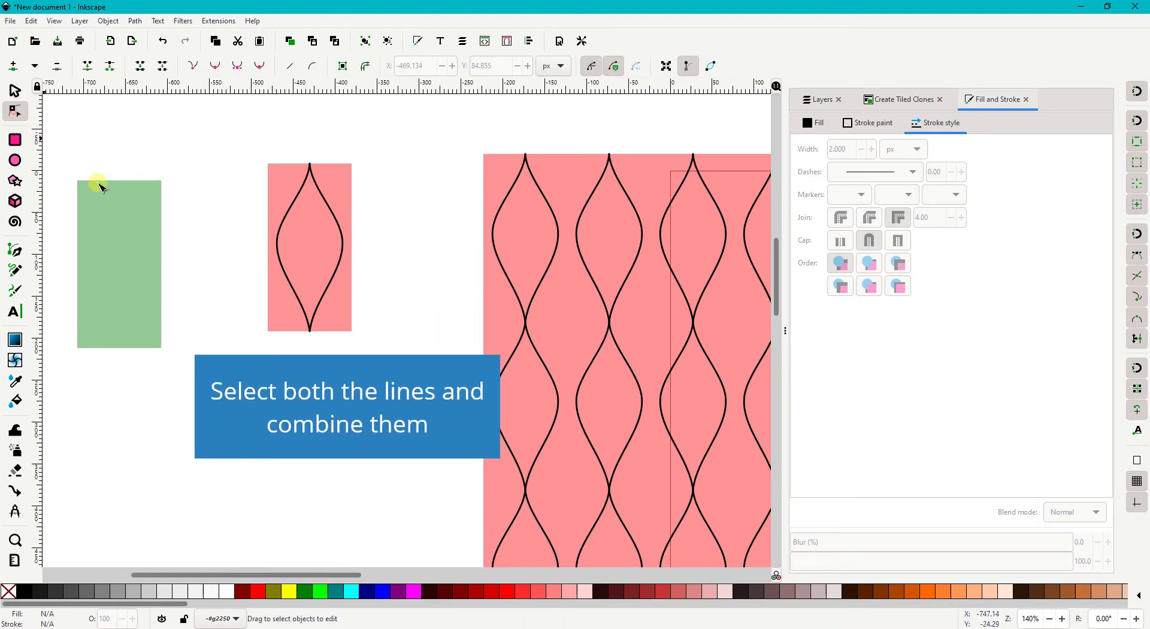
{"action": "left_click", "coordinate": [283, 274]}
{"action": "left_click", "coordinate": [333, 281], "text": "shift"}
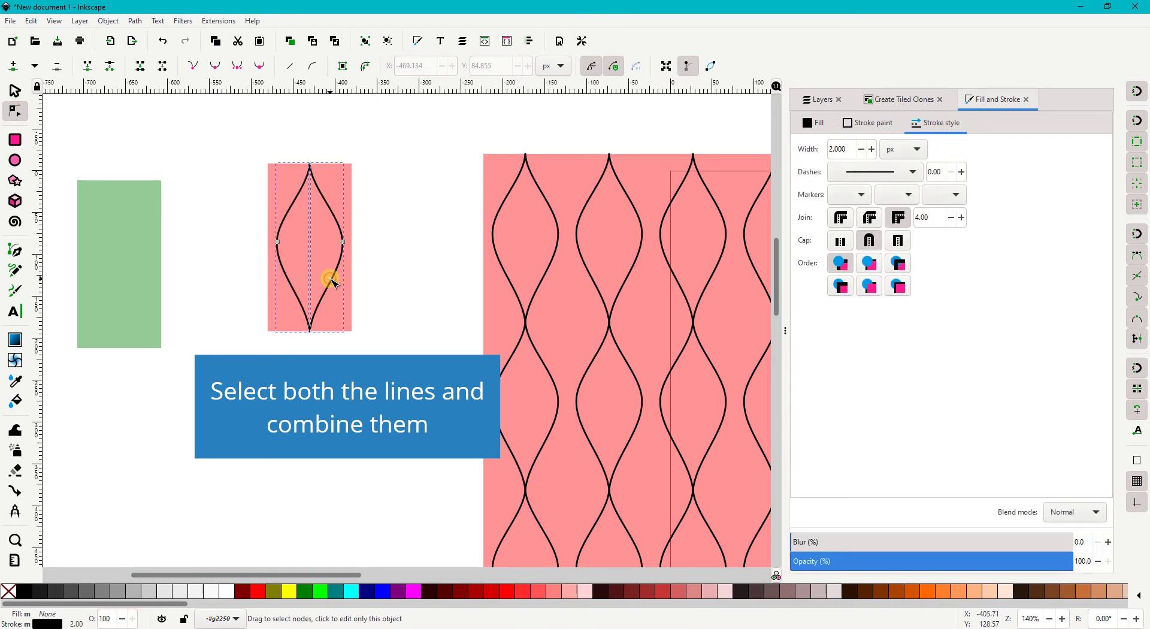
{"action": "left_click", "coordinate": [134, 21]}
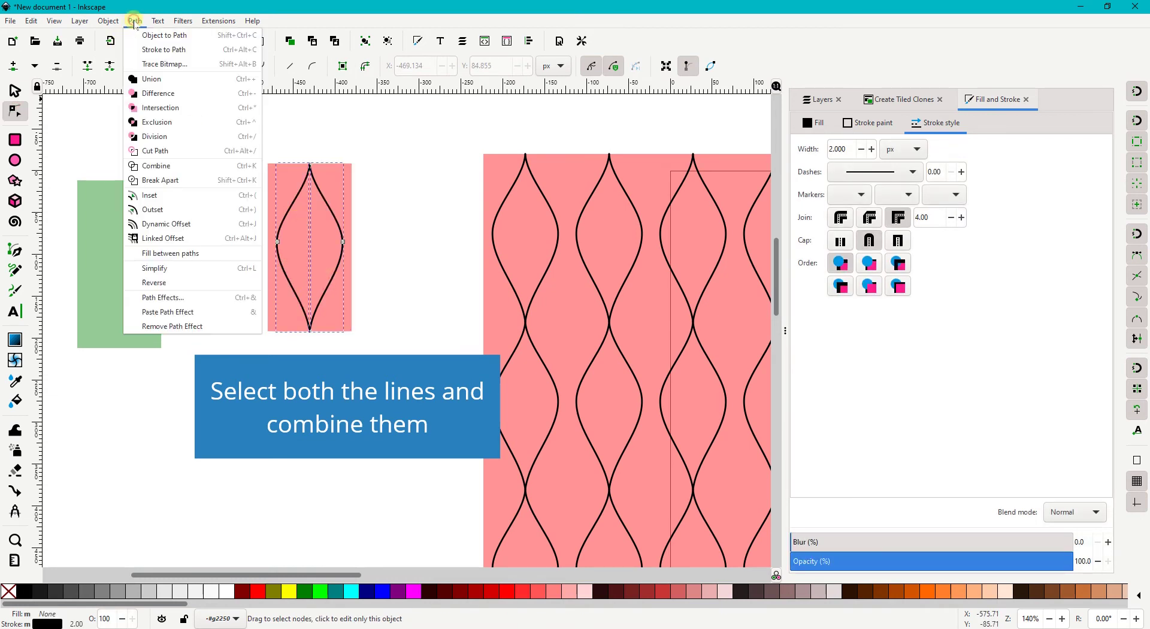
{"action": "left_click", "coordinate": [159, 166]}
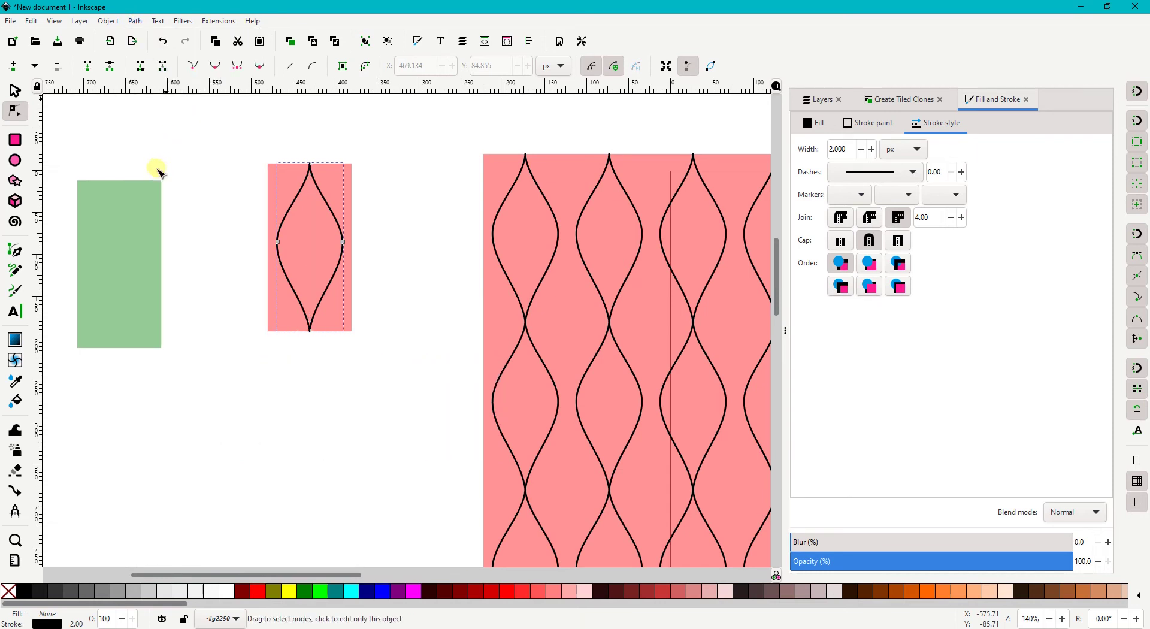
{"action": "left_click", "coordinate": [136, 21]}
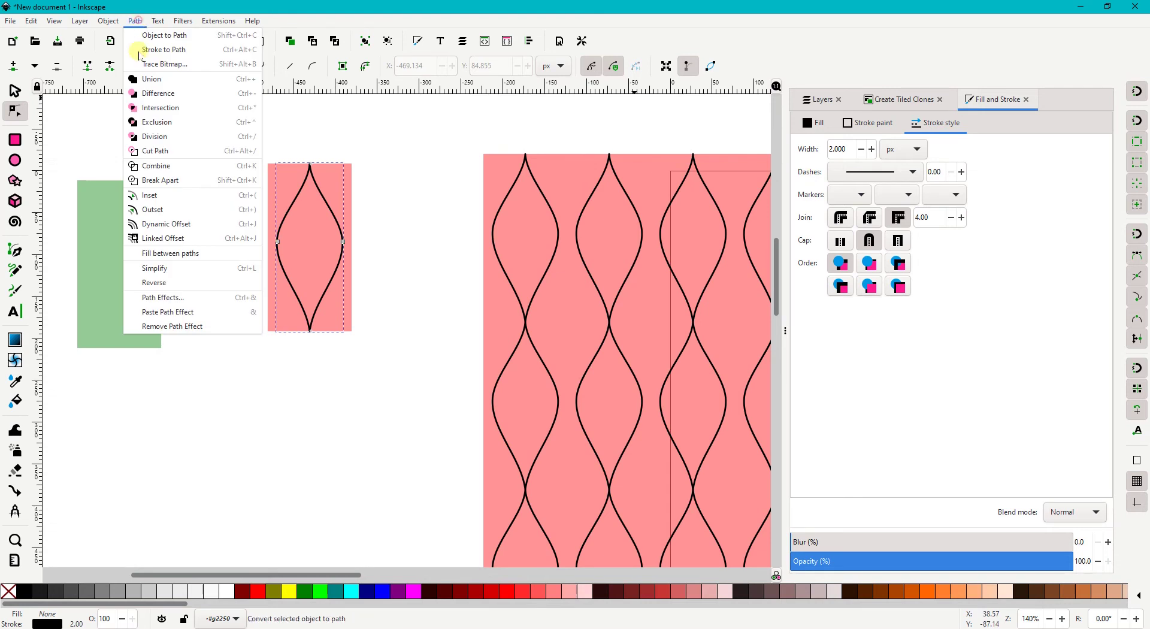
Apply an Interpolate Sub-Paths path effect and raise its steps to 10
{"action": "left_click", "coordinate": [167, 300]}
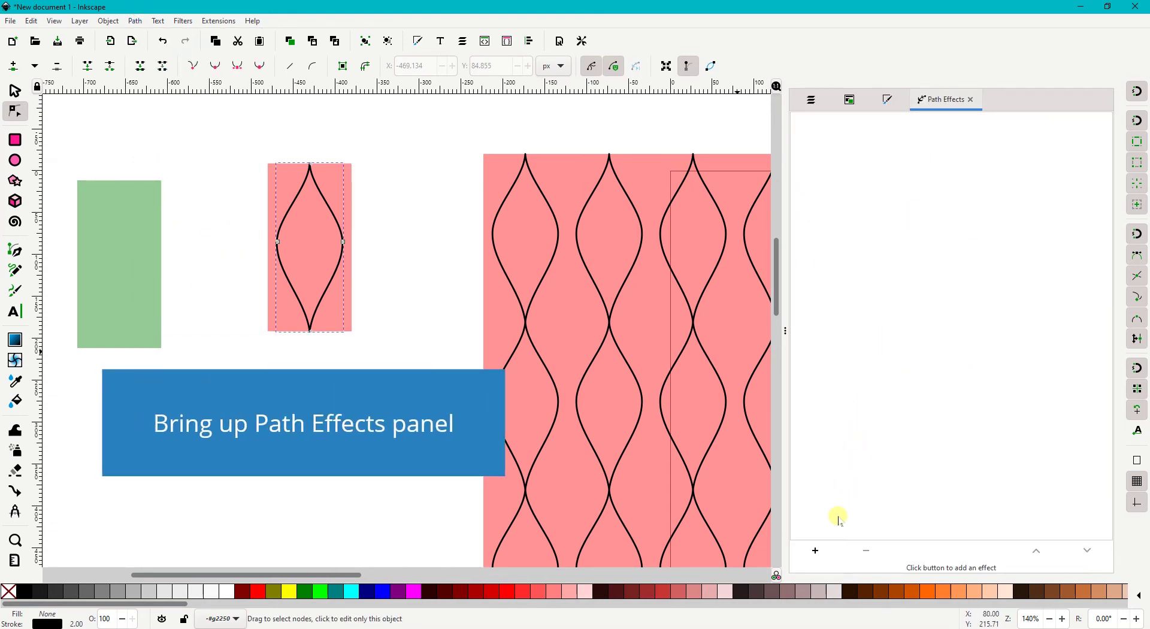
{"action": "left_click", "coordinate": [816, 550]}
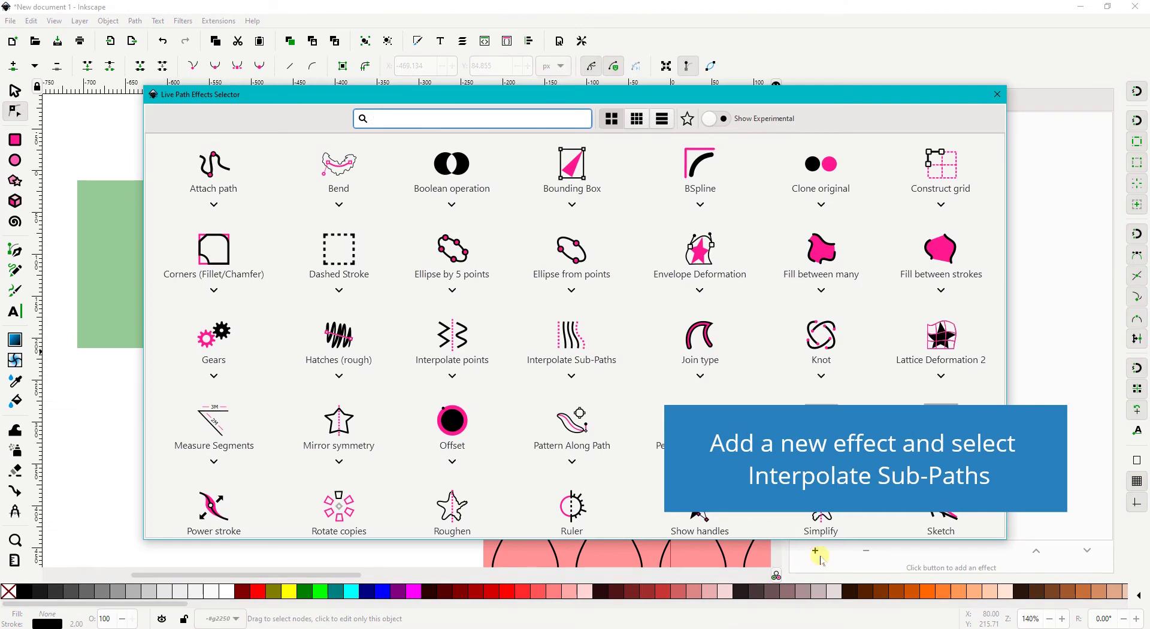
{"action": "left_click", "coordinate": [563, 344]}
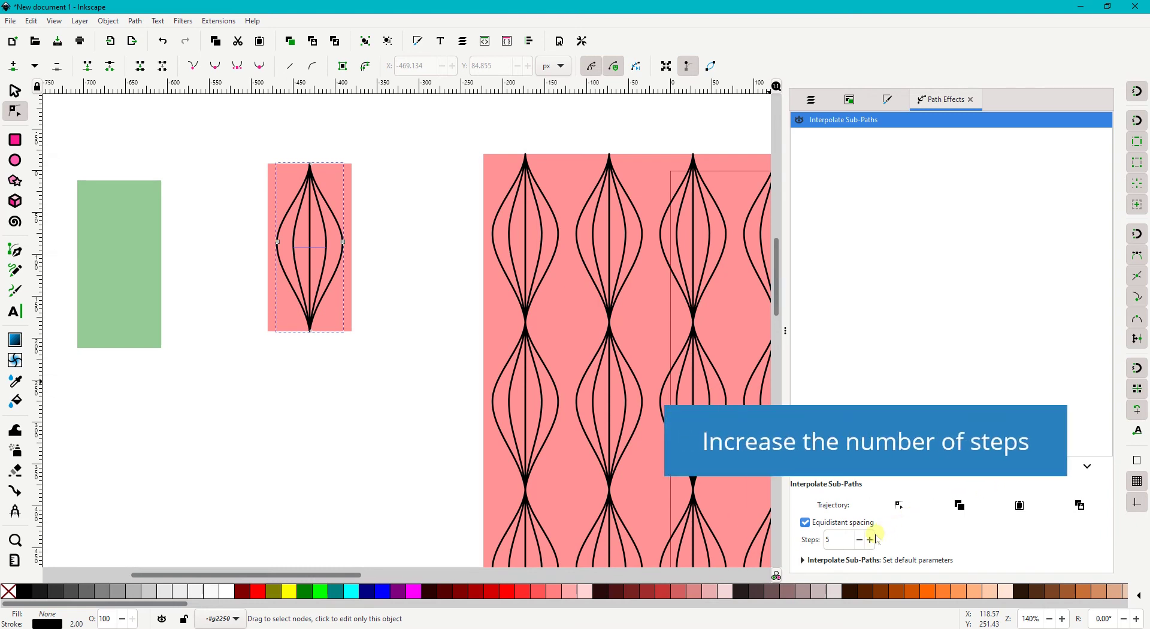
{"action": "left_click", "coordinate": [869, 540]}
{"action": "left_click", "coordinate": [870, 540]}
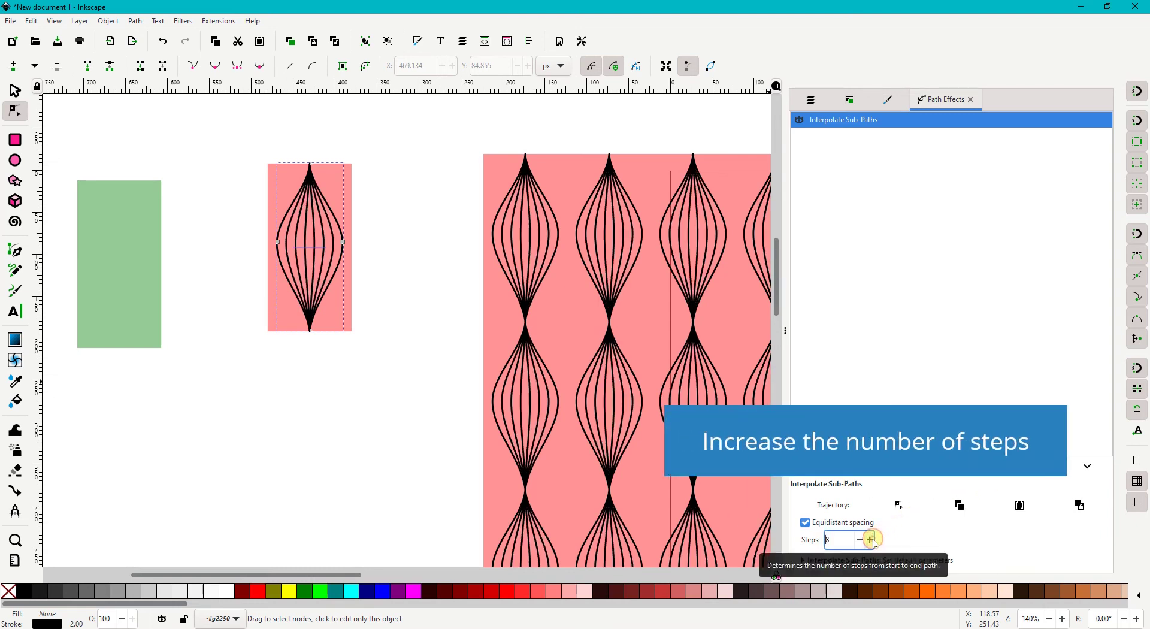
{"action": "left_click", "coordinate": [870, 540]}
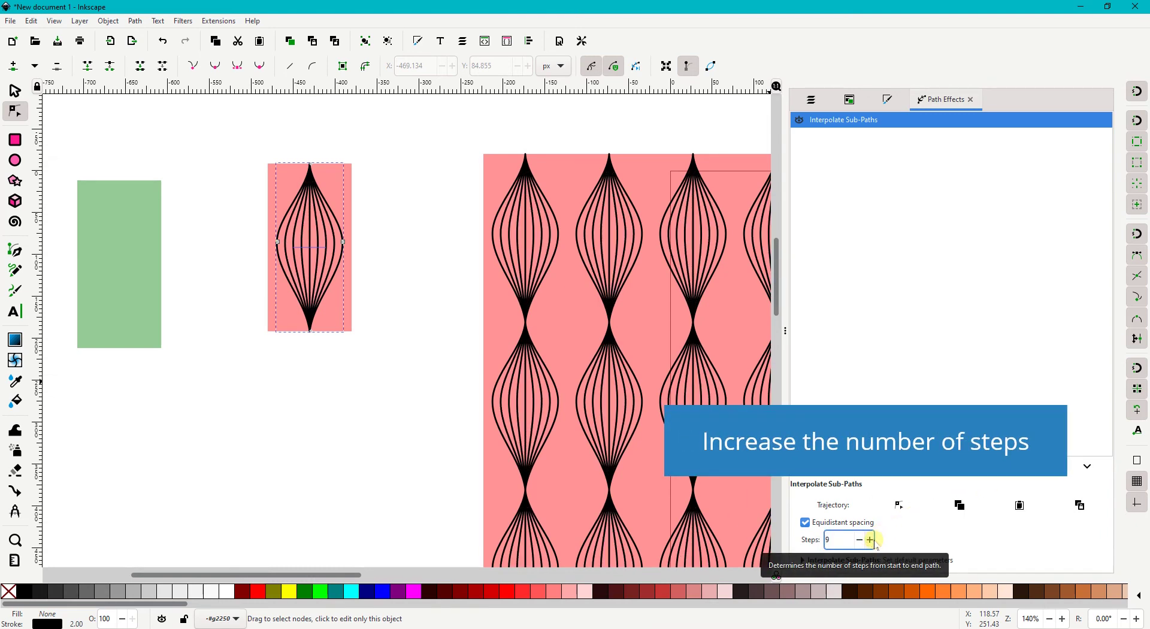
{"action": "left_click", "coordinate": [870, 540]}
Clear the selection, zoom out, and return to the Selector on the Design layer
{"action": "left_click", "coordinate": [304, 417]}
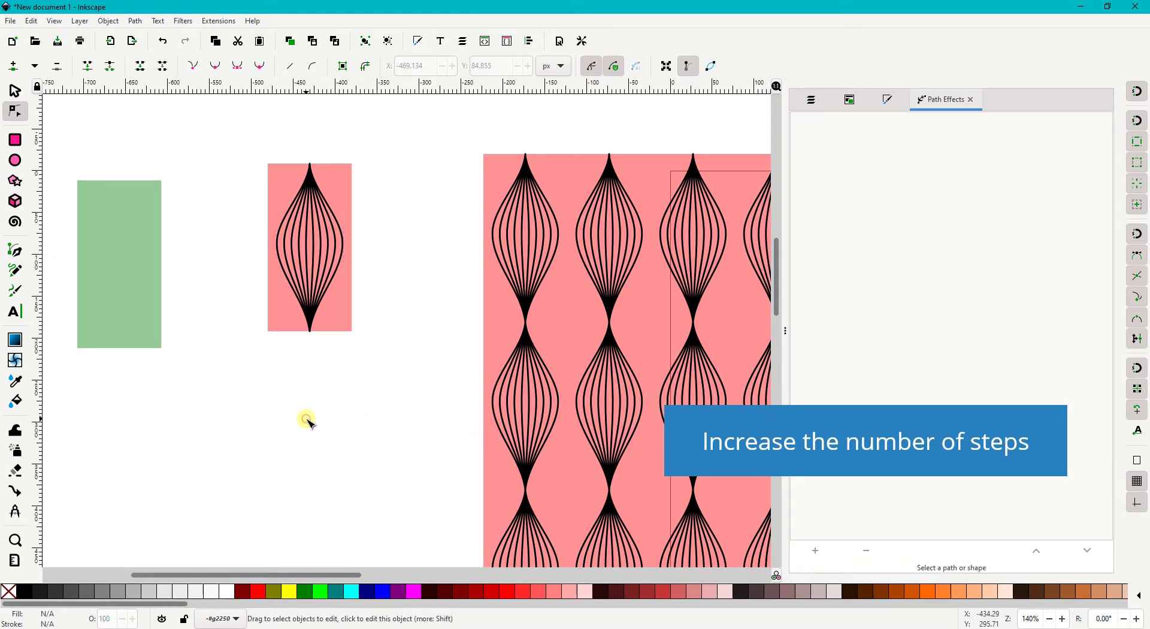
{"action": "scroll", "coordinate": [309, 418], "scroll_direction": "down", "scroll_amount": 2}
{"action": "scroll", "coordinate": [317, 417], "scroll_direction": "down", "scroll_amount": 2}
{"action": "scroll", "coordinate": [328, 363], "scroll_direction": "up", "scroll_amount": 2}
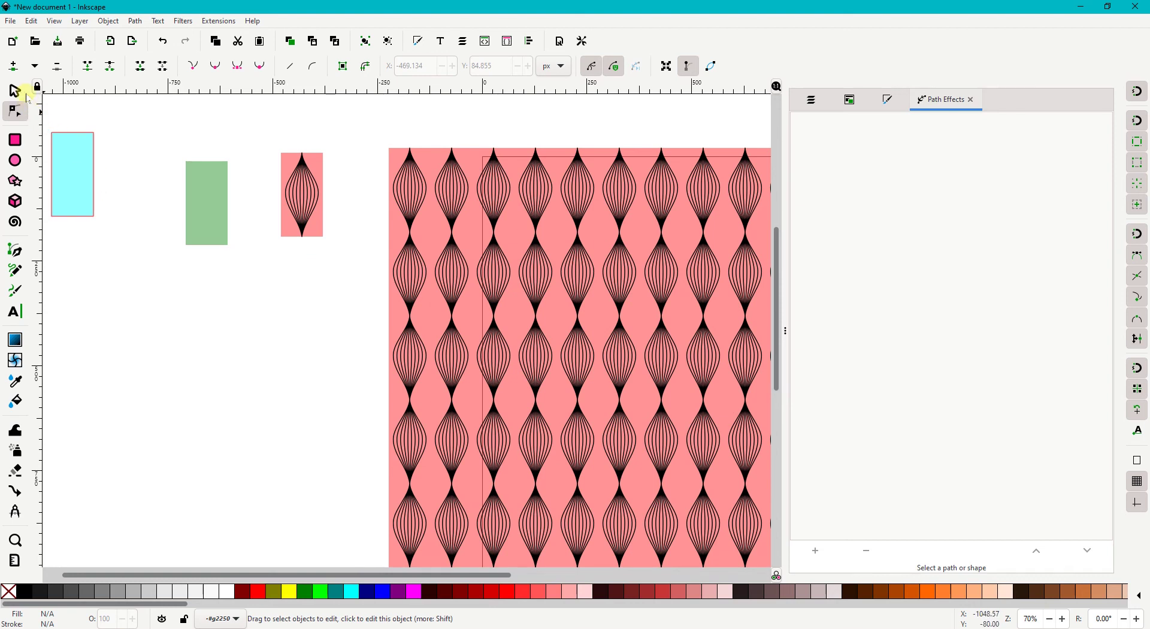
{"action": "left_click", "coordinate": [15, 90]}
{"action": "left_click", "coordinate": [223, 263]}
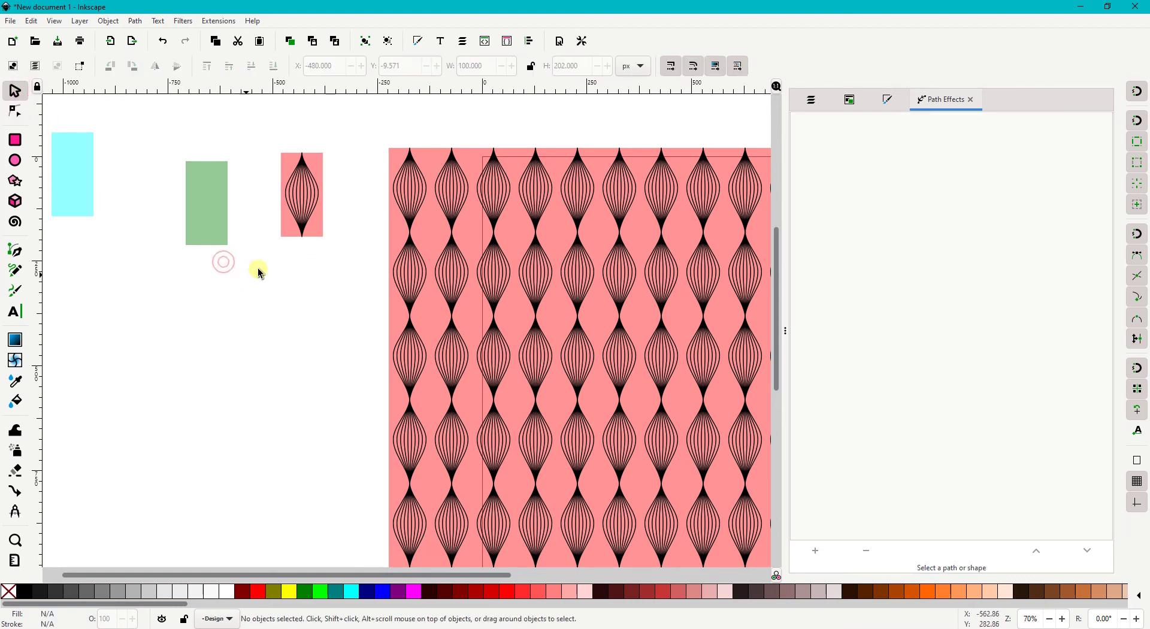
Show the Layers list and try moving the green Cutter rectangle, then undo it
{"action": "left_click", "coordinate": [79, 21]}
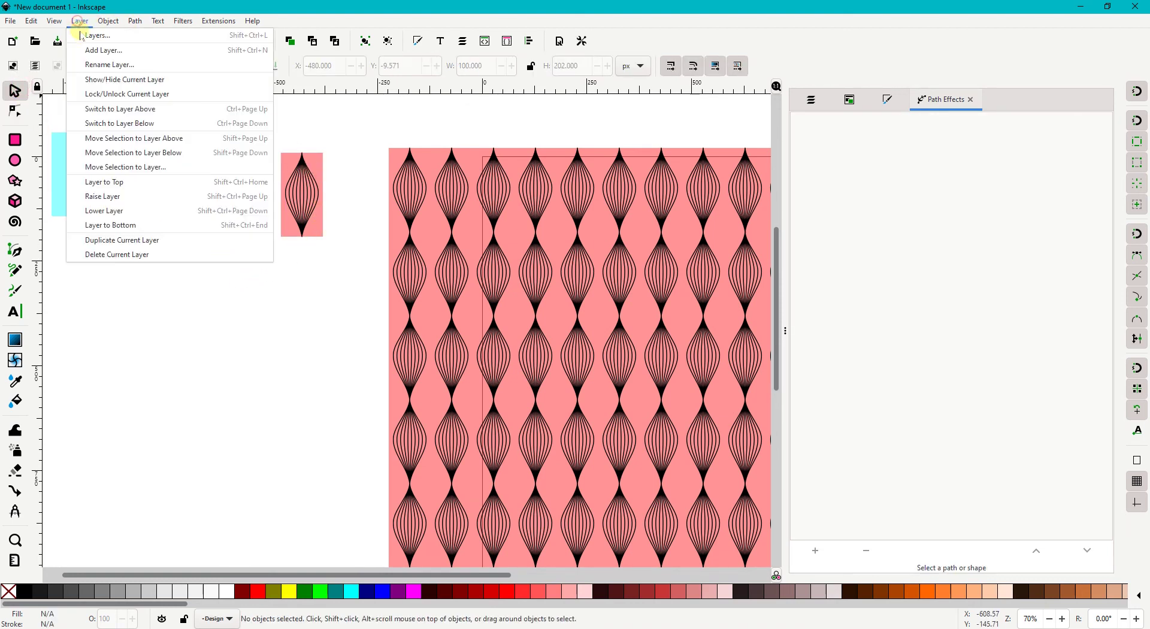
{"action": "left_click", "coordinate": [102, 34]}
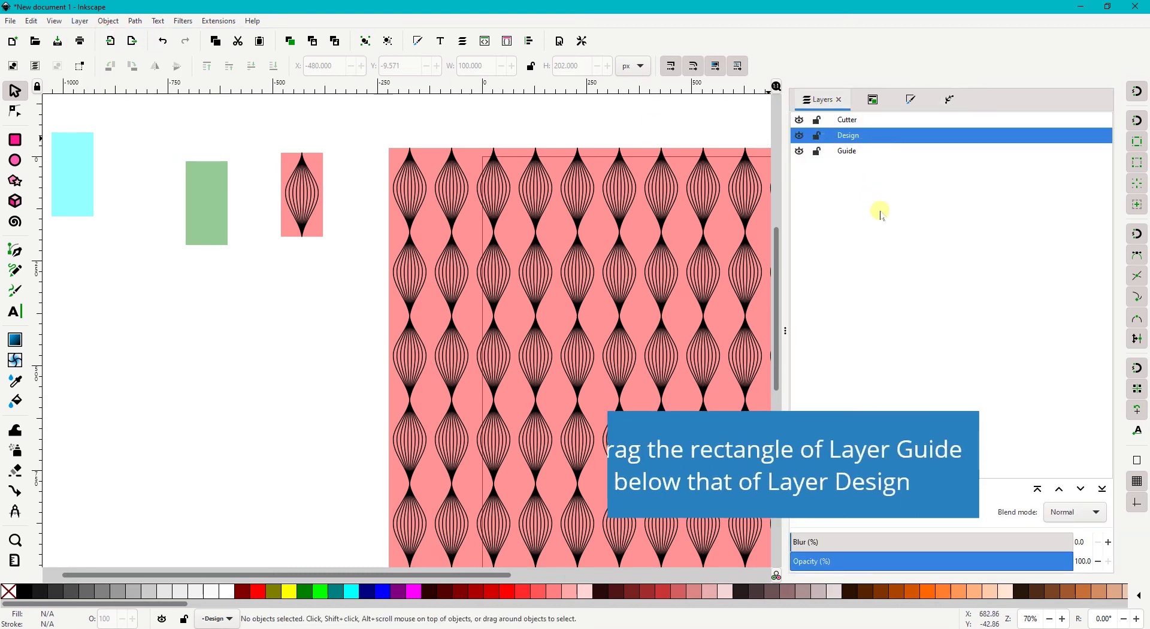
{"action": "left_click", "coordinate": [214, 205]}
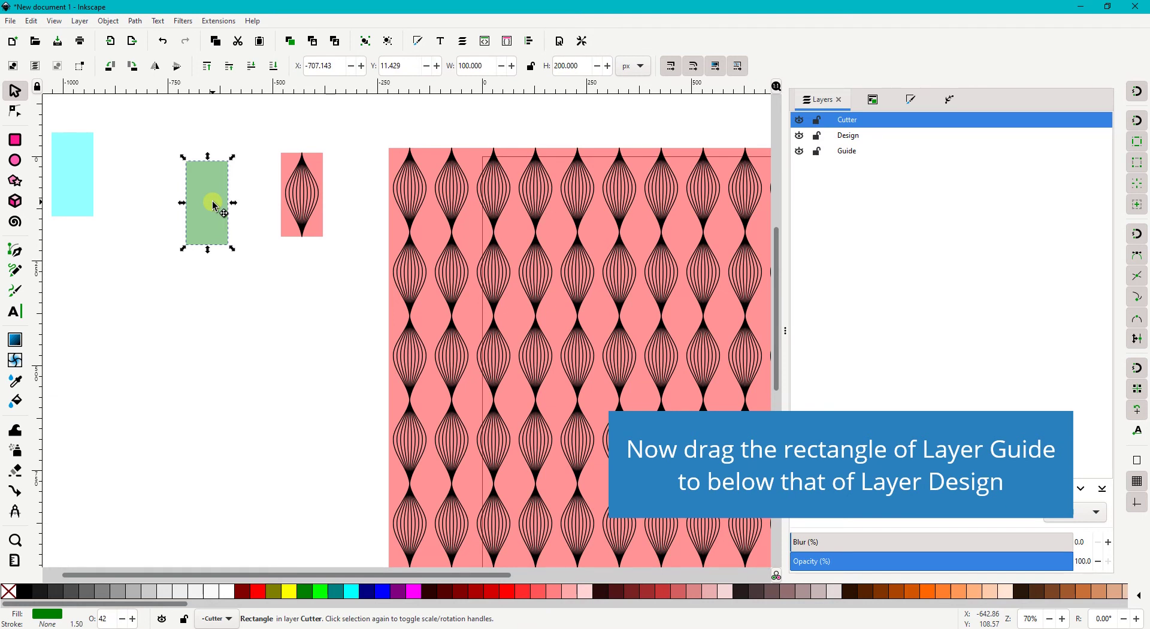
{"action": "left_click_drag", "start_coordinate": [210, 200], "coordinate": [308, 201]}
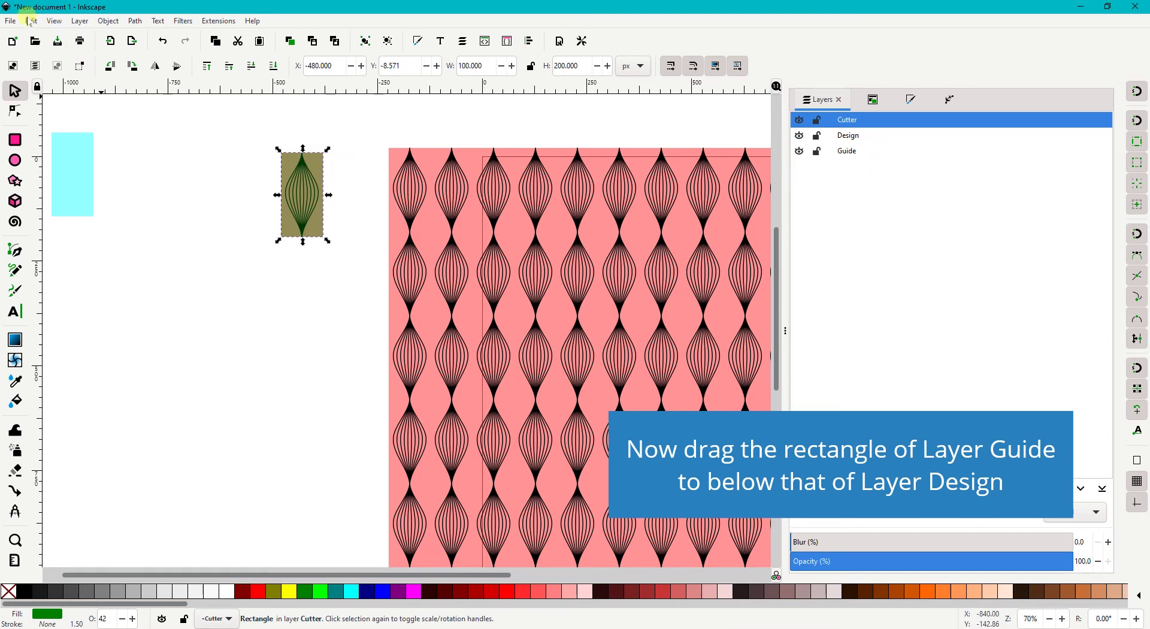
{"action": "left_click", "coordinate": [31, 21]}
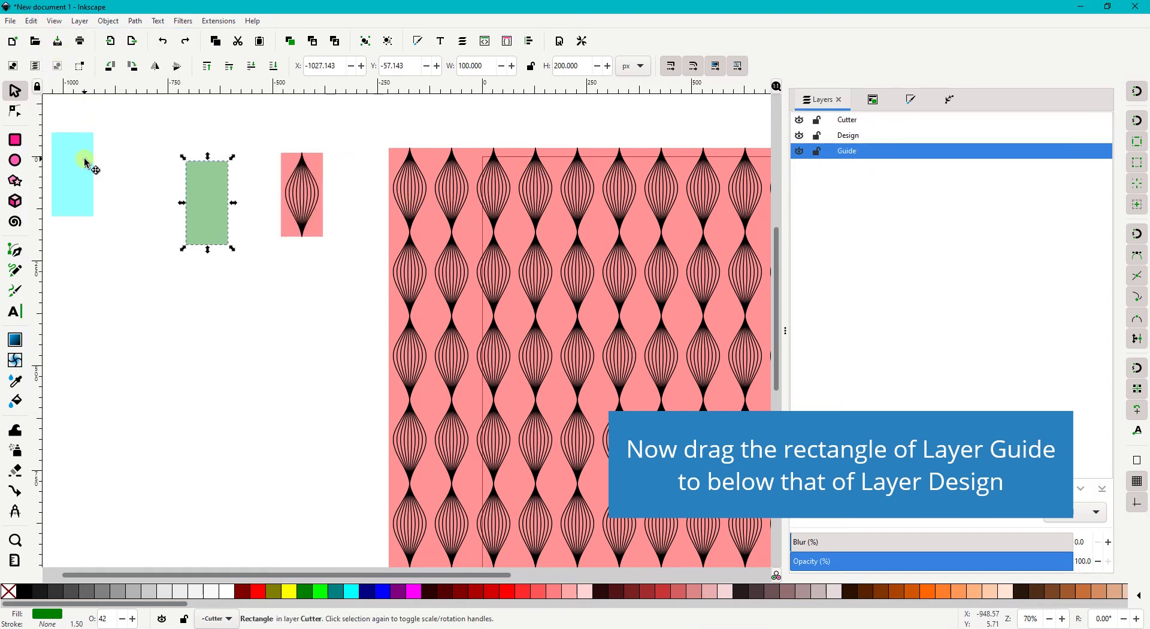
Snap the Guide layer's cyan rectangle behind the lozenge tile and lock the Guide layer
{"action": "left_click", "coordinate": [84, 161]}
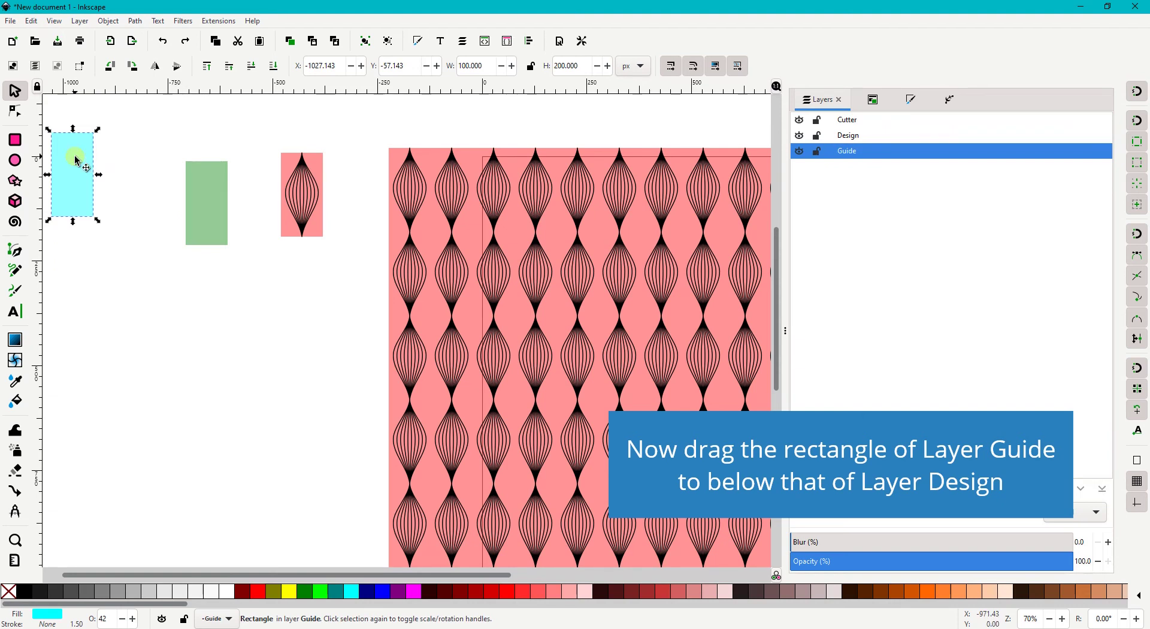
{"action": "left_click_drag", "start_coordinate": [76, 158], "coordinate": [303, 185]}
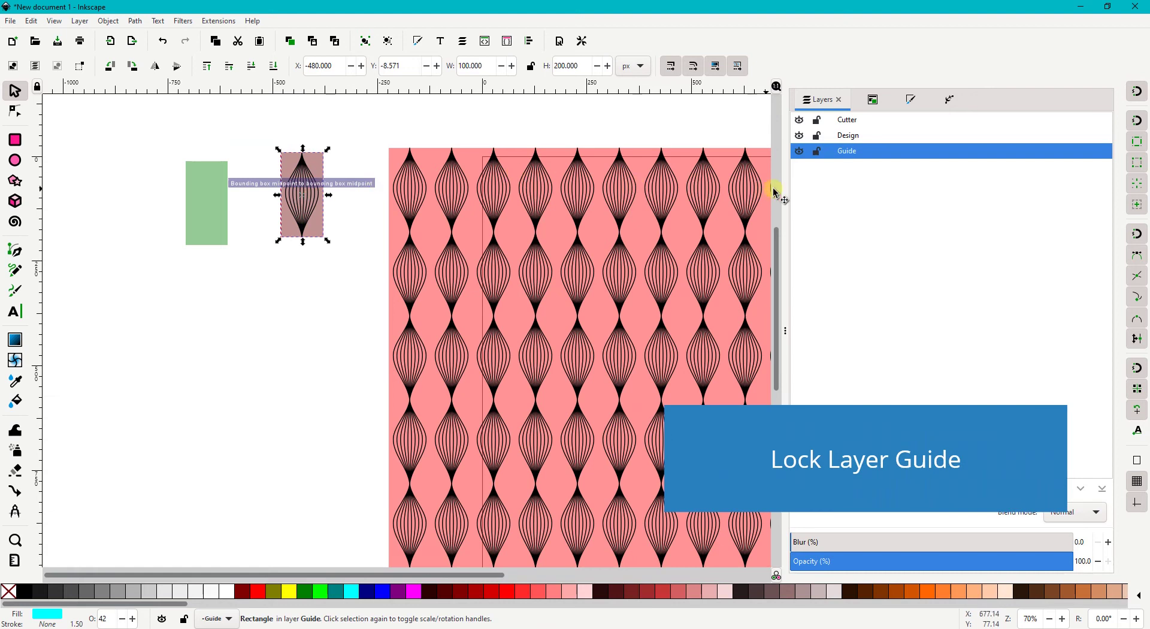
{"action": "left_click", "coordinate": [816, 153]}
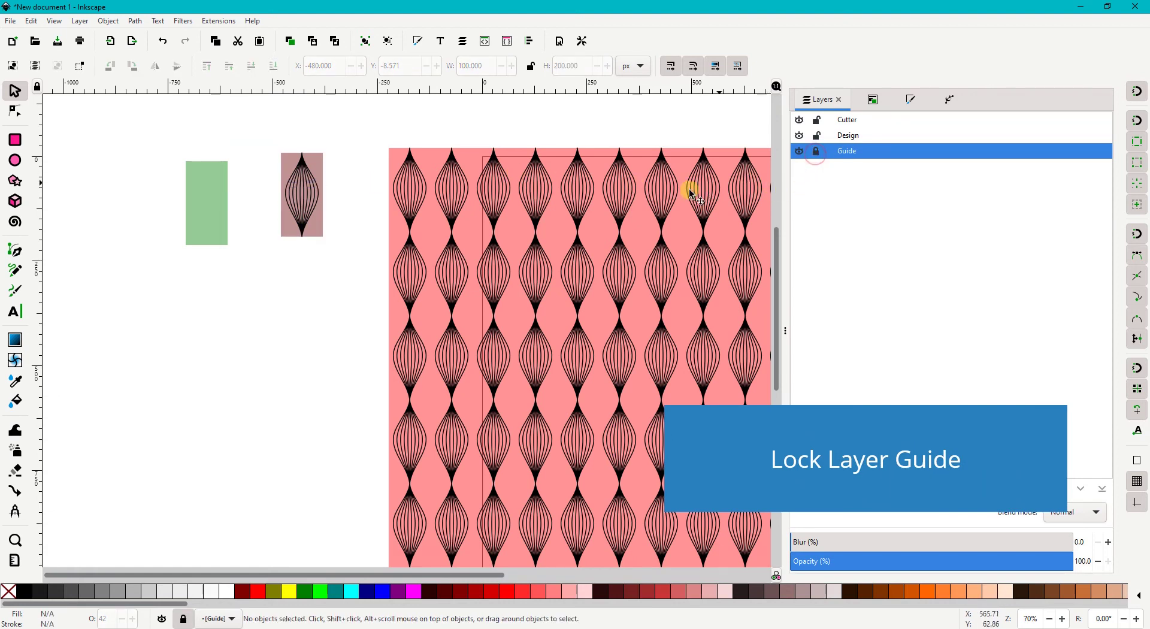
{"action": "left_click", "coordinate": [312, 161]}
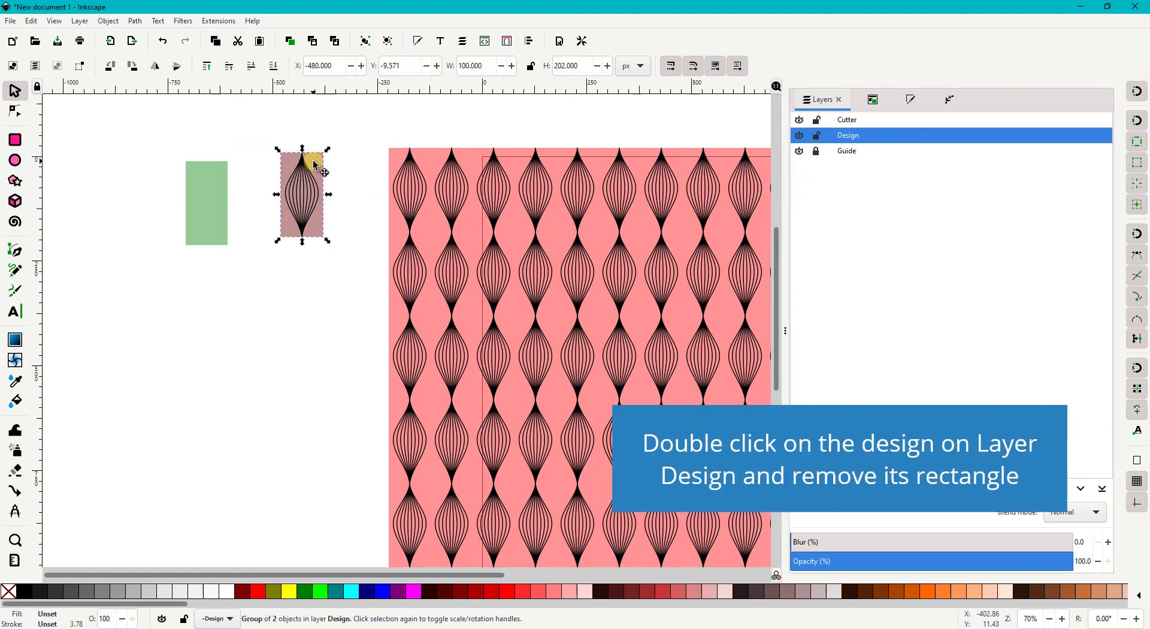
Delete the pink background rectangle from the design group and duplicate the lozenge path
{"action": "double_click", "coordinate": [313, 163]}
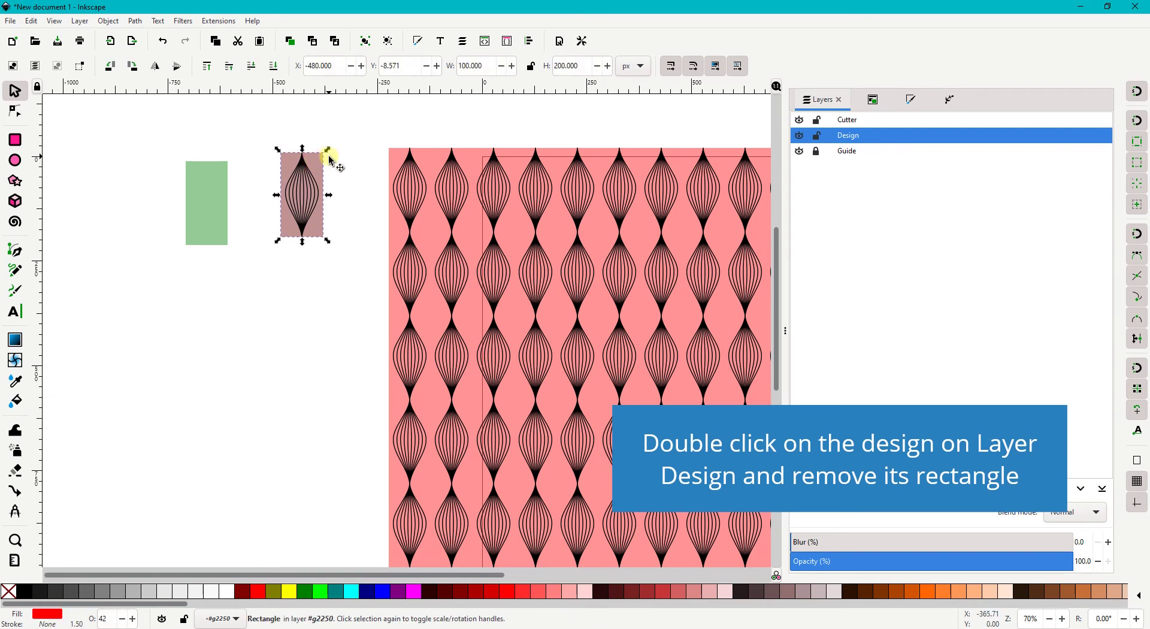
{"action": "key", "text": "Delete"}
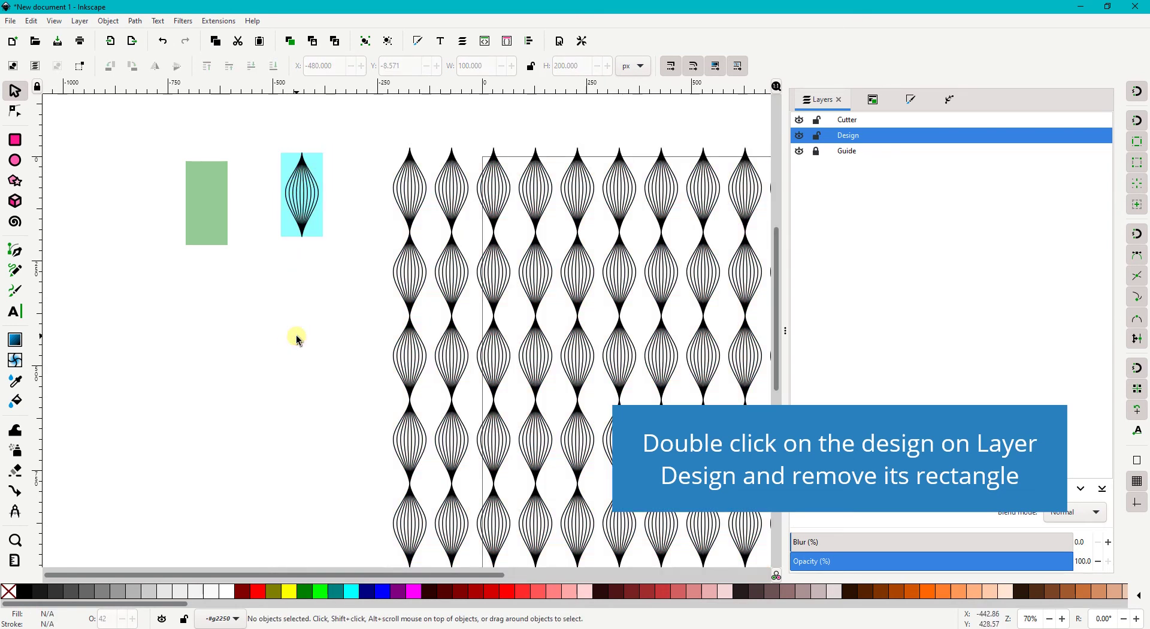
{"action": "left_click", "coordinate": [314, 204]}
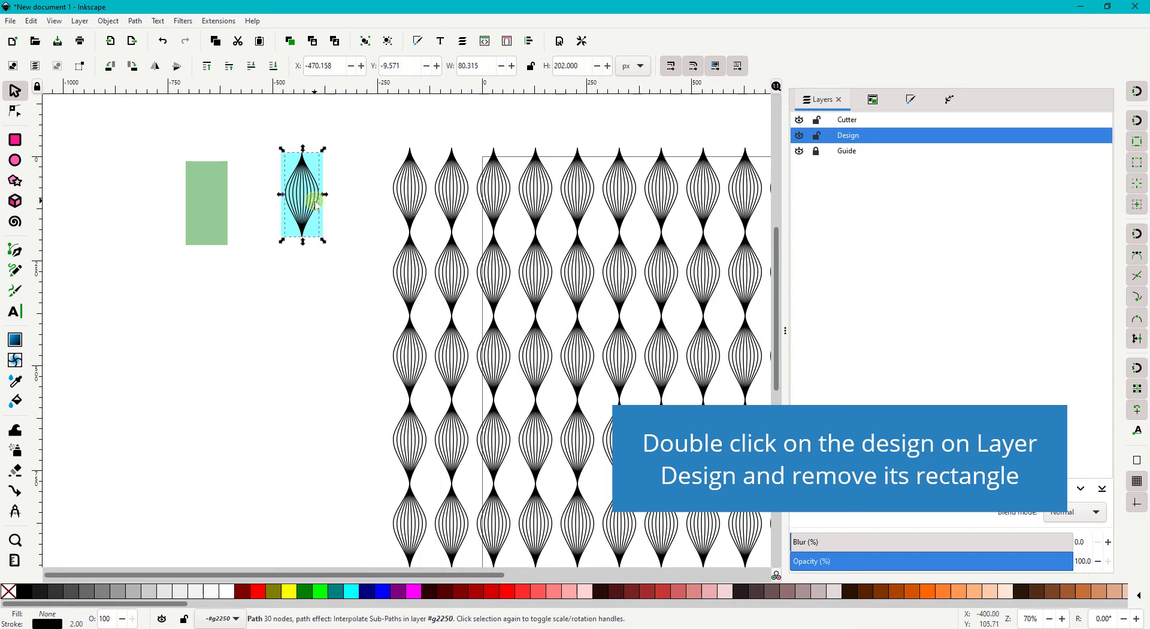
{"action": "right_click", "coordinate": [316, 204]}
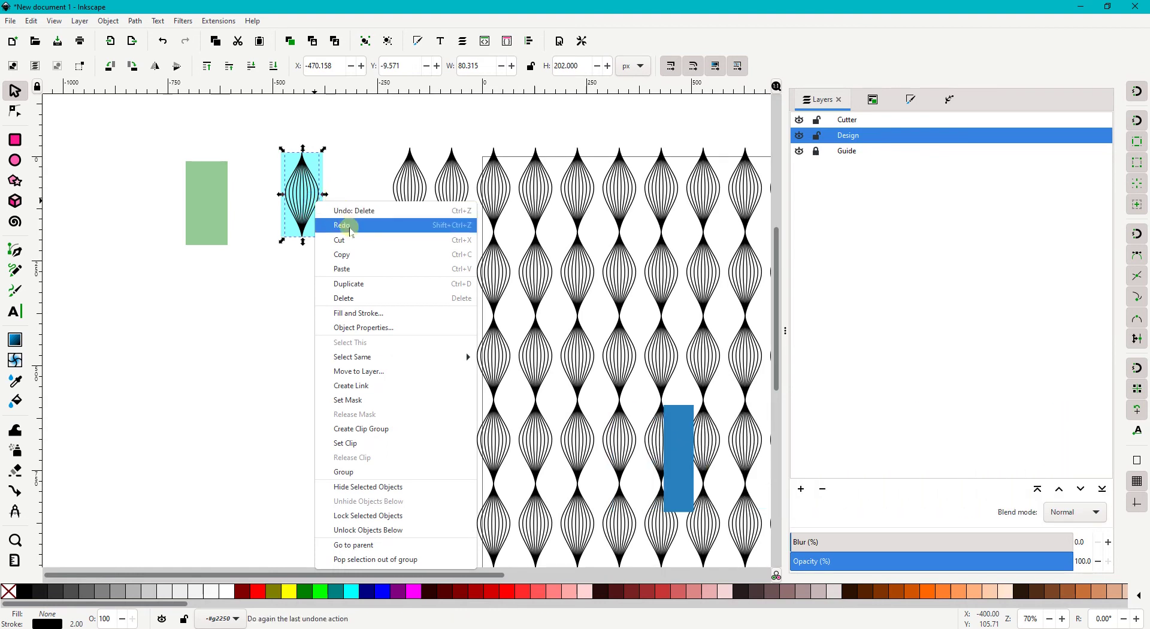
{"action": "left_click", "coordinate": [369, 290]}
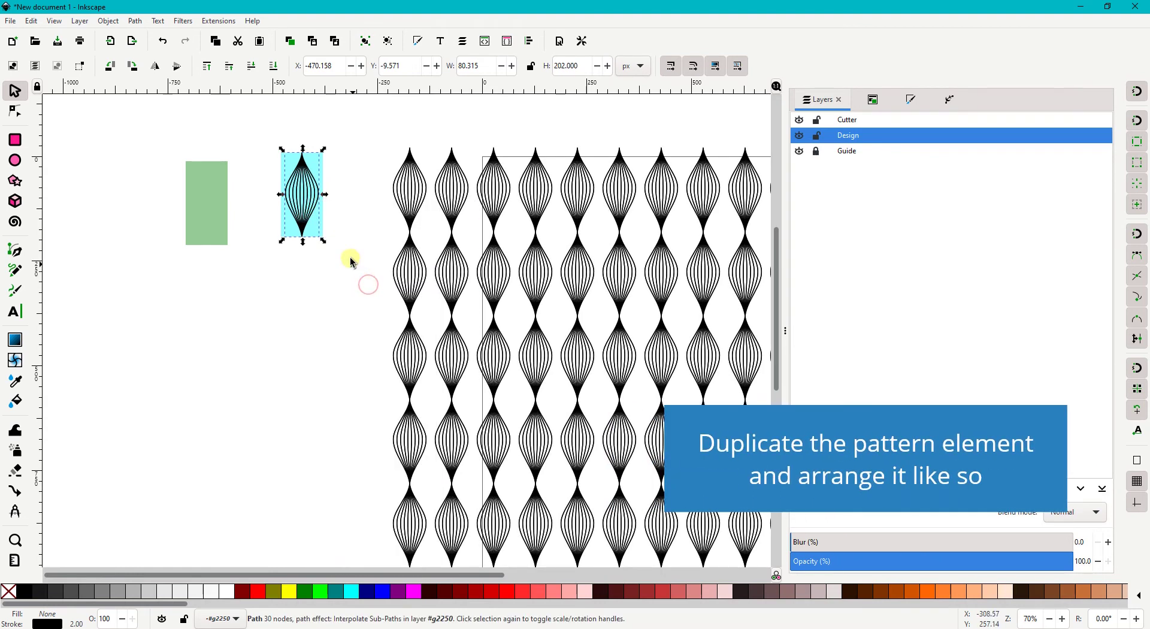
Move the lozenge copy diagonally down-right to the half-offset, staggered position
{"action": "left_click_drag", "start_coordinate": [298, 176], "coordinate": [321, 223]}
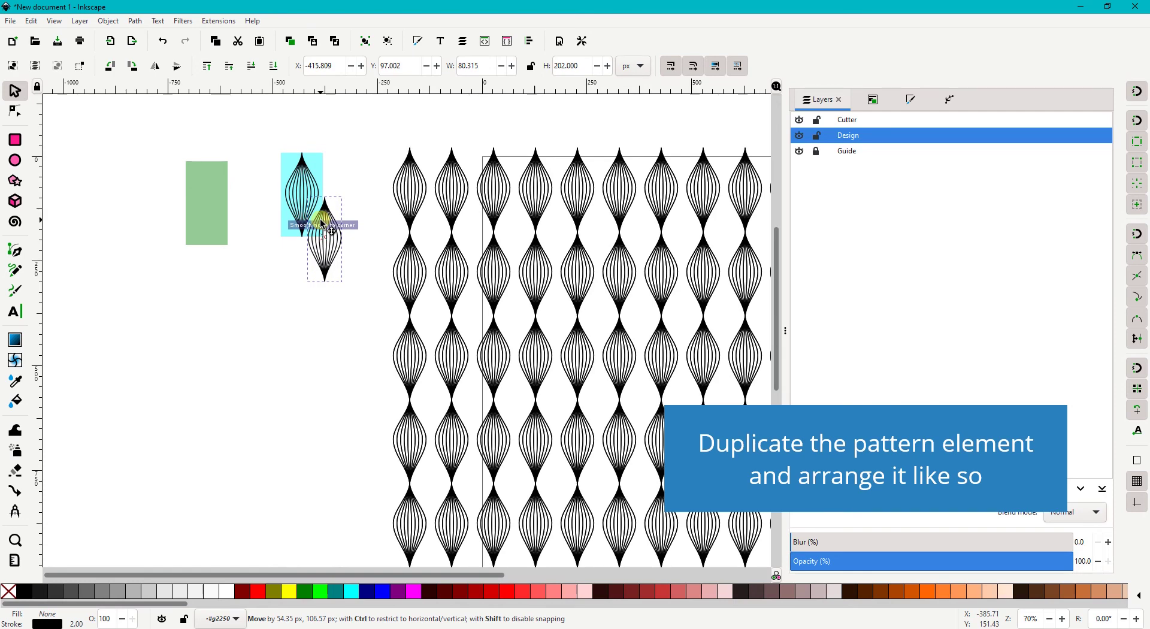
{"action": "left_click_drag", "start_coordinate": [322, 225], "coordinate": [316, 246]}
{"action": "scroll", "coordinate": [322, 225], "scroll_direction": "up", "scroll_amount": 2}
{"action": "scroll", "coordinate": [323, 227], "scroll_direction": "up", "scroll_amount": 1}
{"action": "scroll", "coordinate": [342, 275], "scroll_direction": "down", "scroll_amount": 2}
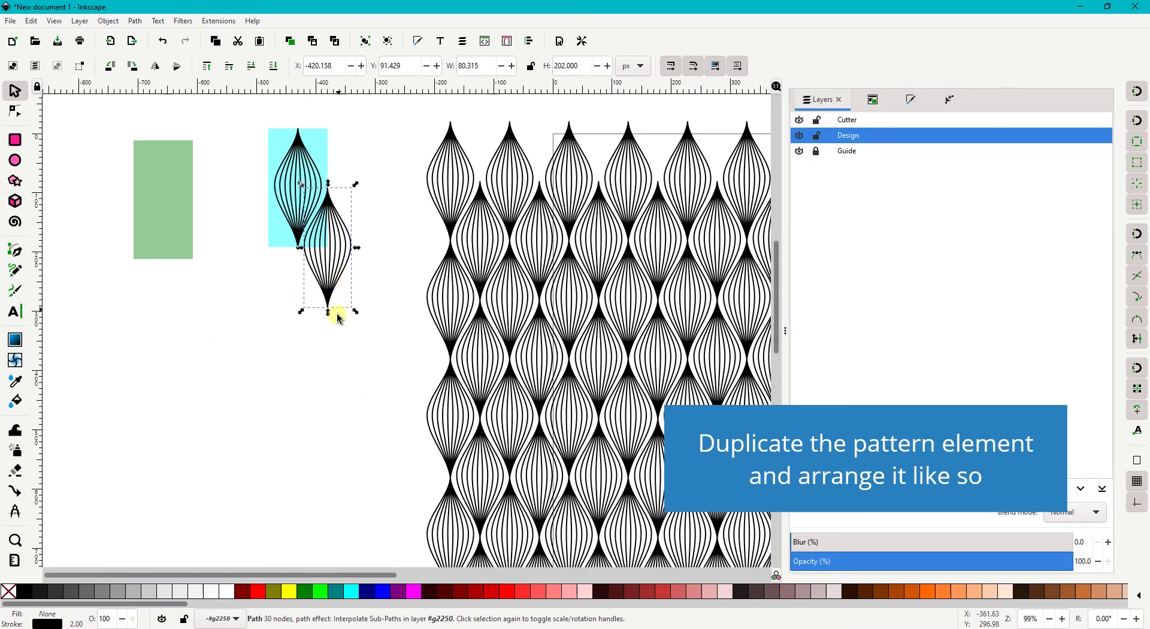
{"action": "left_click", "coordinate": [342, 390]}
{"action": "scroll", "coordinate": [341, 389], "scroll_direction": "down", "scroll_amount": 2}
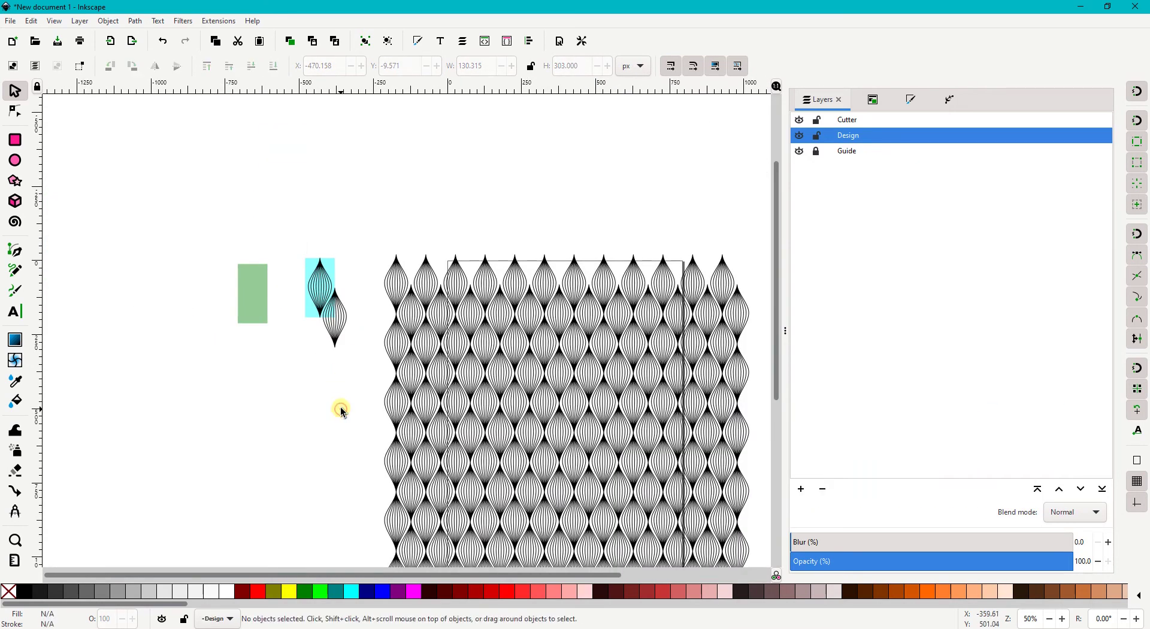
{"action": "scroll", "coordinate": [341, 410], "scroll_direction": "down", "scroll_amount": 4}
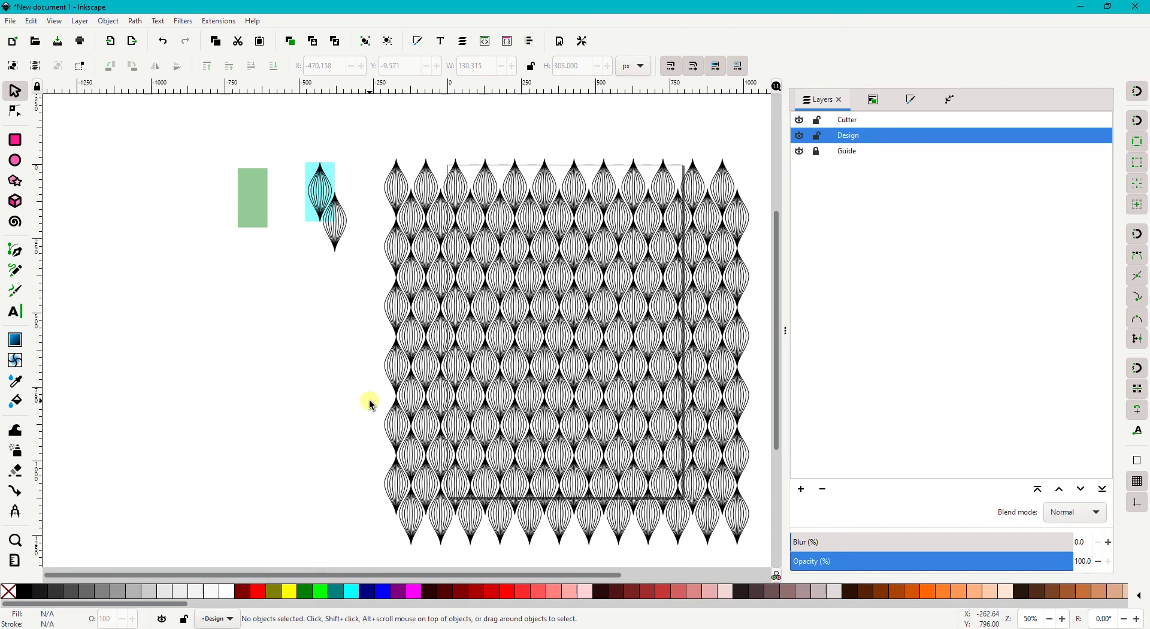
{"action": "left_click_drag", "start_coordinate": [378, 136], "coordinate": [753, 554]}
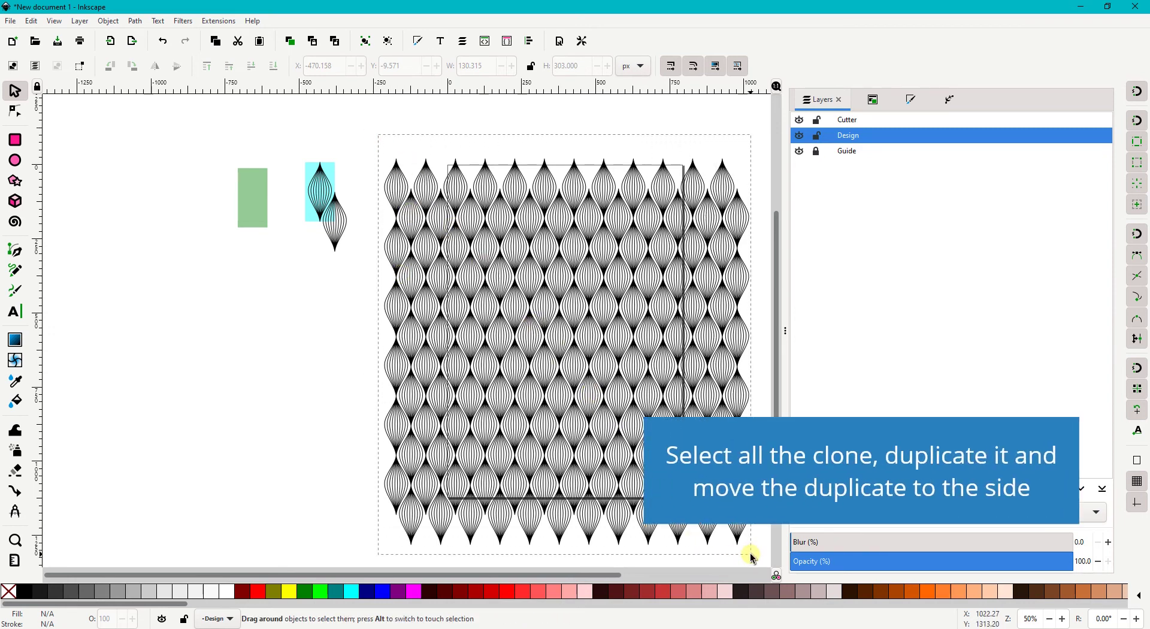
Duplicate the whole 72-clone lozenge grid and place the copy left of the original
{"action": "scroll", "coordinate": [635, 370], "scroll_direction": "down", "scroll_amount": 1, "text": "ctrl"}
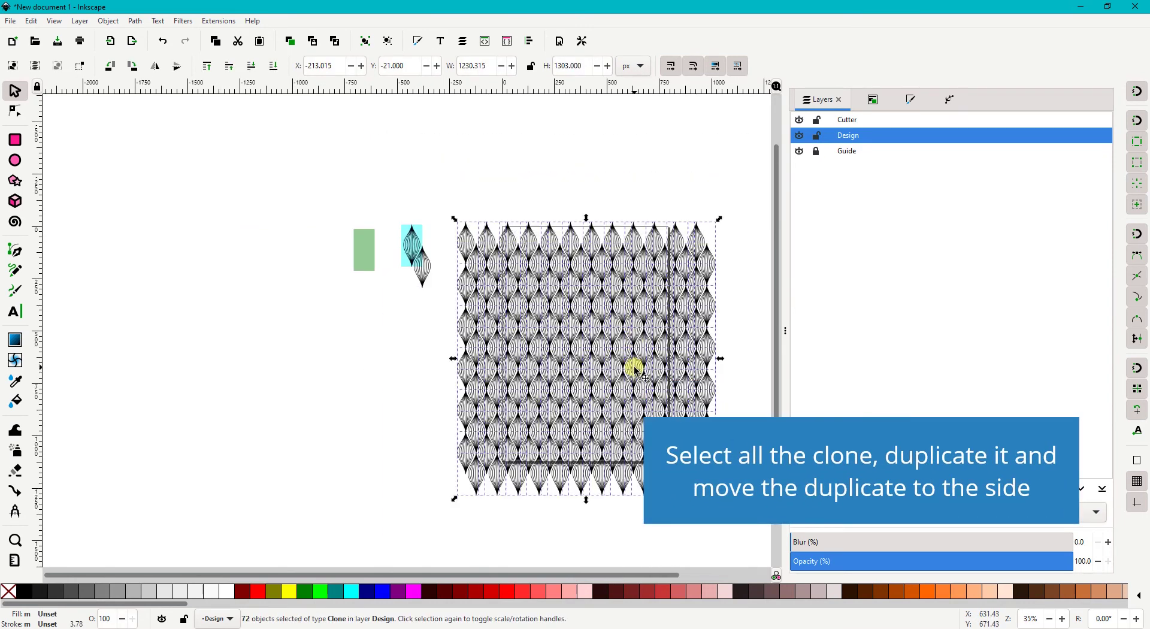
{"action": "right_click", "coordinate": [616, 325]}
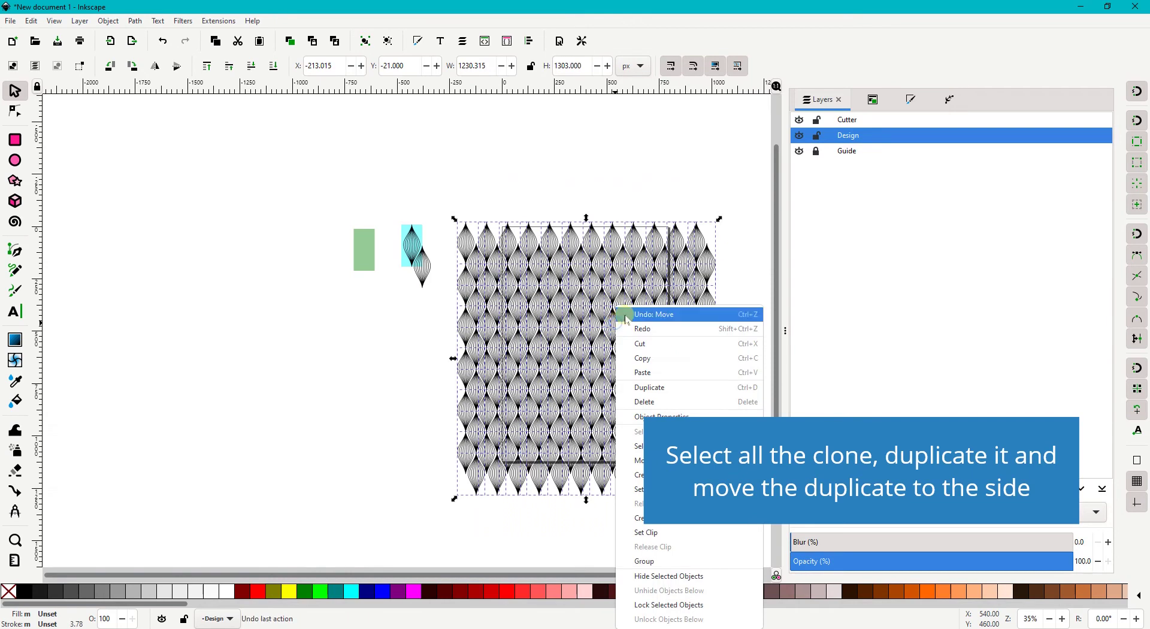
{"action": "left_click", "coordinate": [649, 393]}
{"action": "mouse_move", "coordinate": [649, 315]}
{"action": "left_mouse_down"}
{"action": "mouse_move", "coordinate": [607, 360]}
{"action": "mouse_move", "coordinate": [270, 309]}
{"action": "left_mouse_up"}
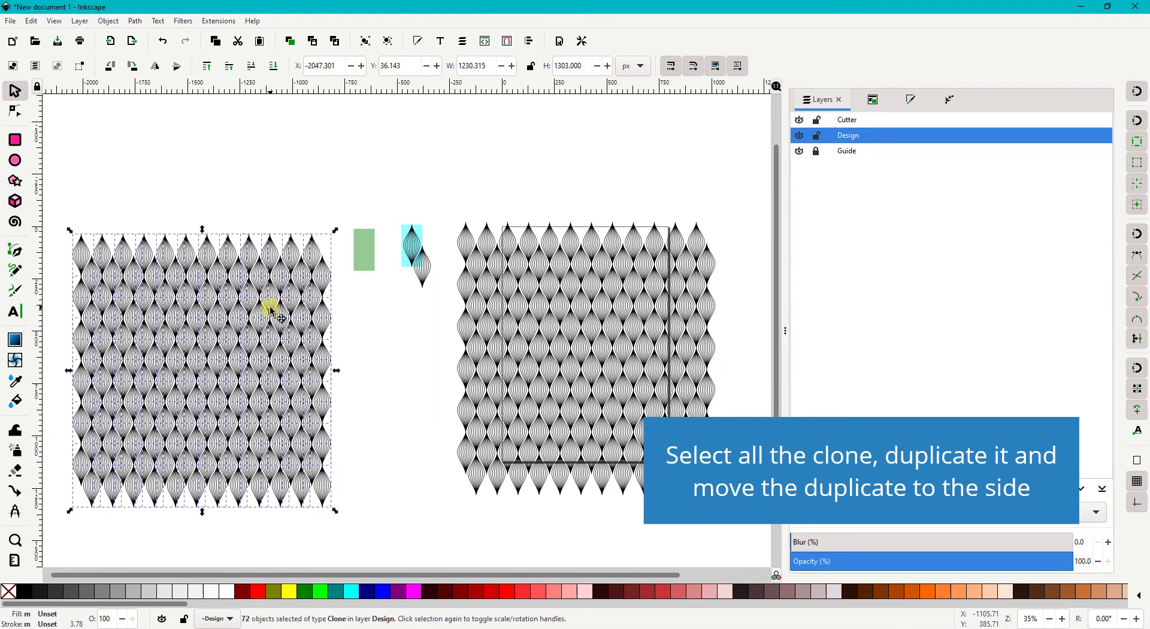
{"action": "left_click", "coordinate": [28, 21]}
{"action": "mouse_move", "coordinate": [54, 195]}
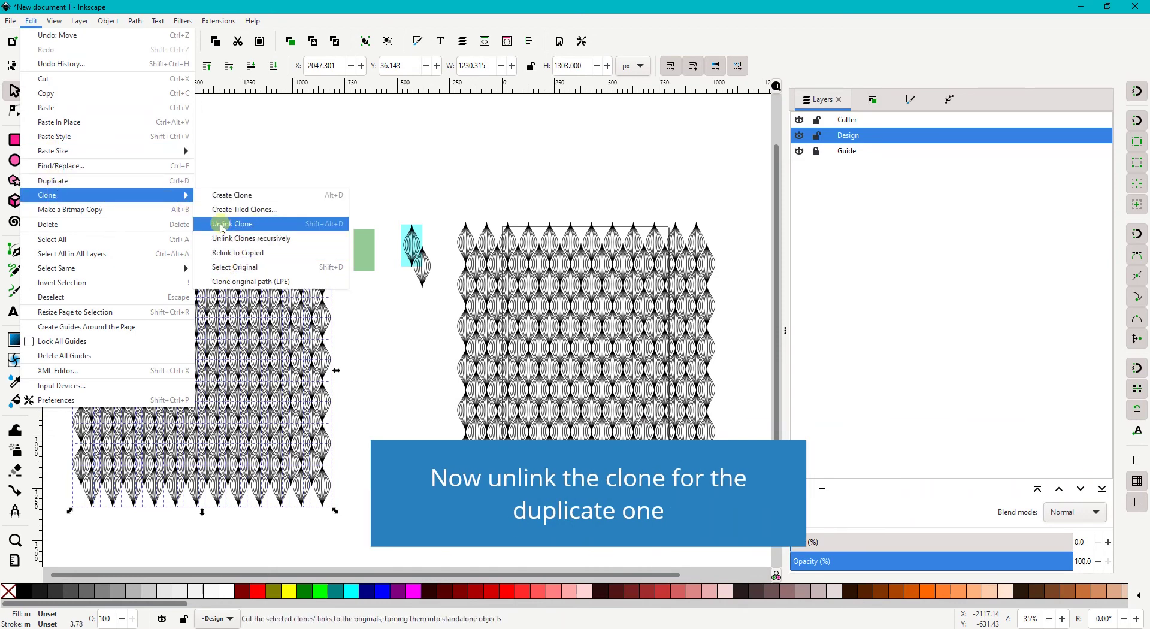
Unlink the duplicated clones, ungroup them, and convert their strokes to paths
{"action": "left_click", "coordinate": [248, 228]}
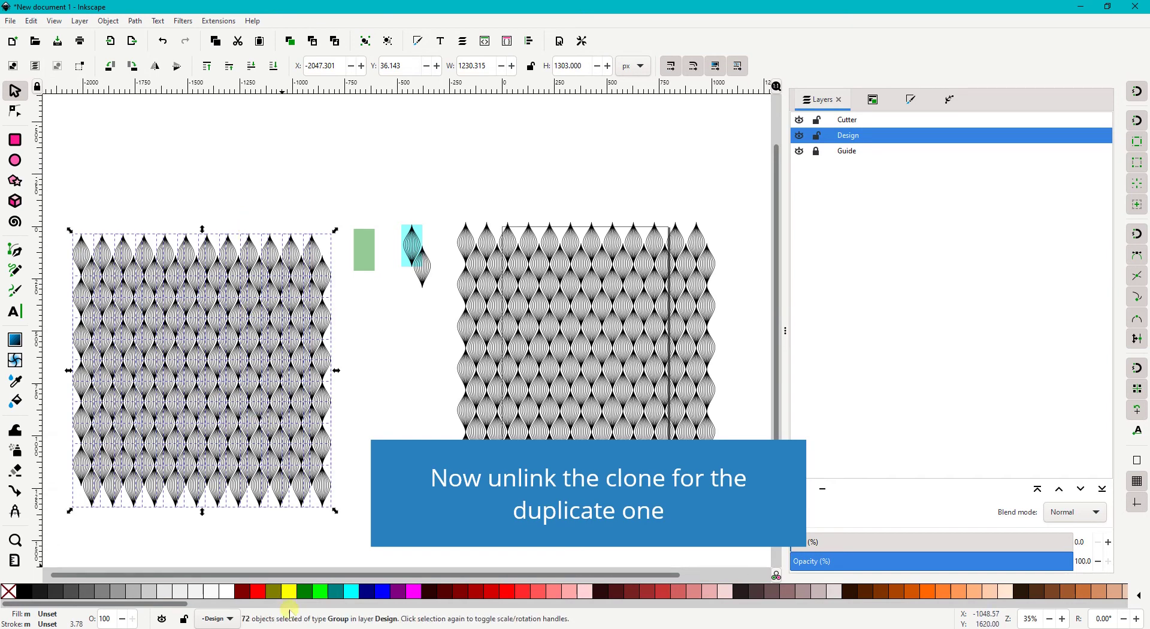
{"action": "left_click", "coordinate": [107, 21]}
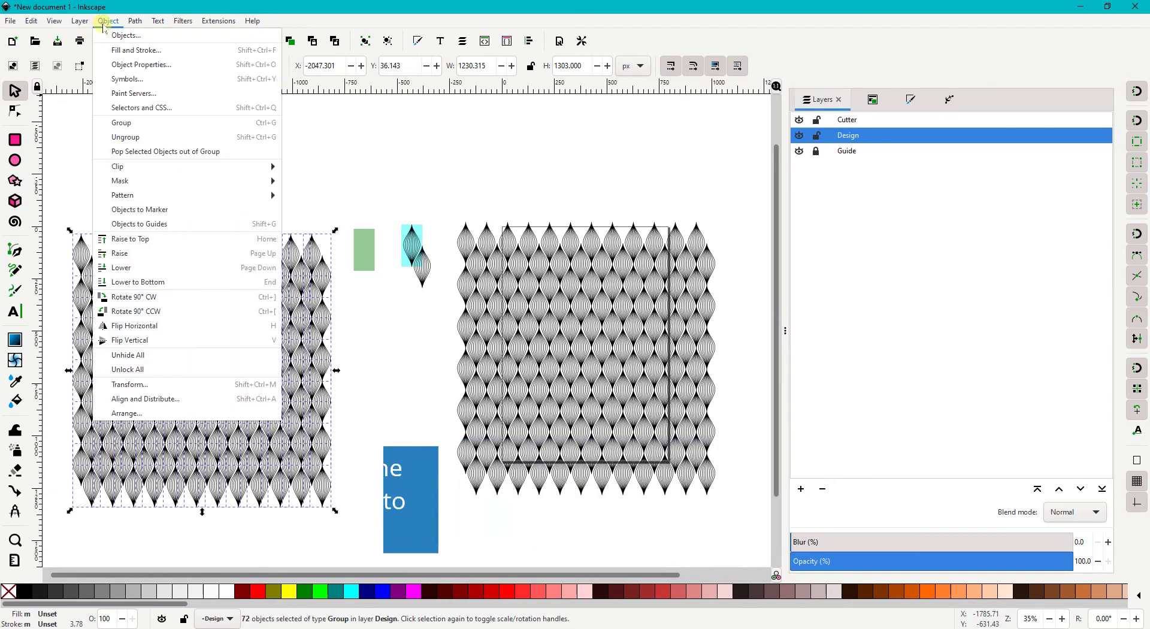
{"action": "left_click", "coordinate": [142, 142]}
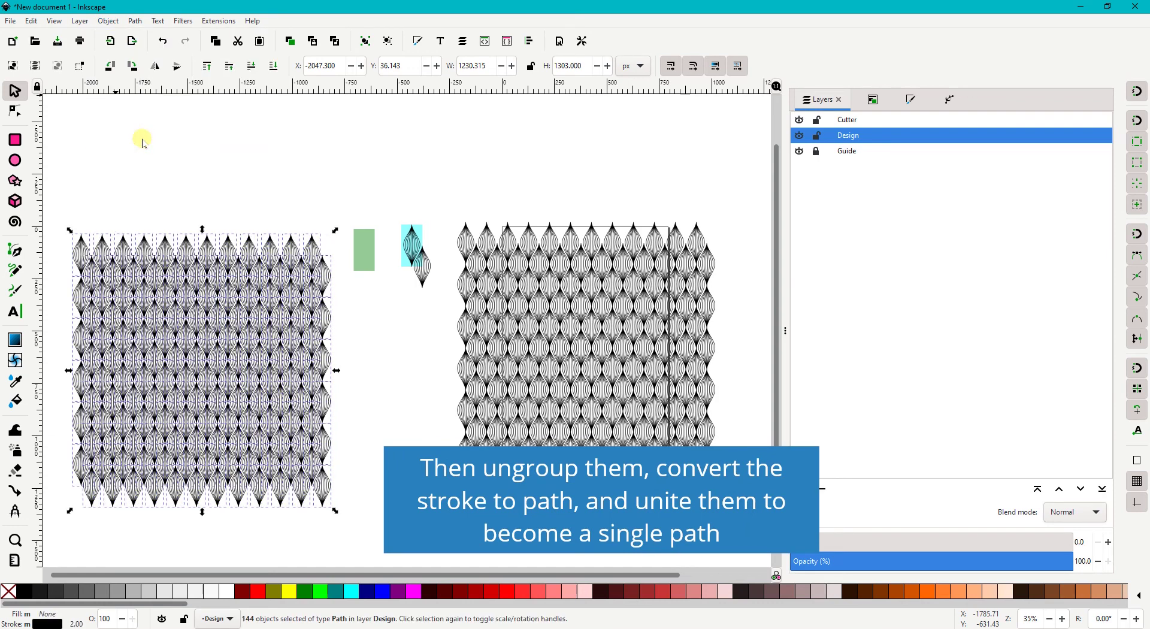
{"action": "left_click", "coordinate": [139, 24]}
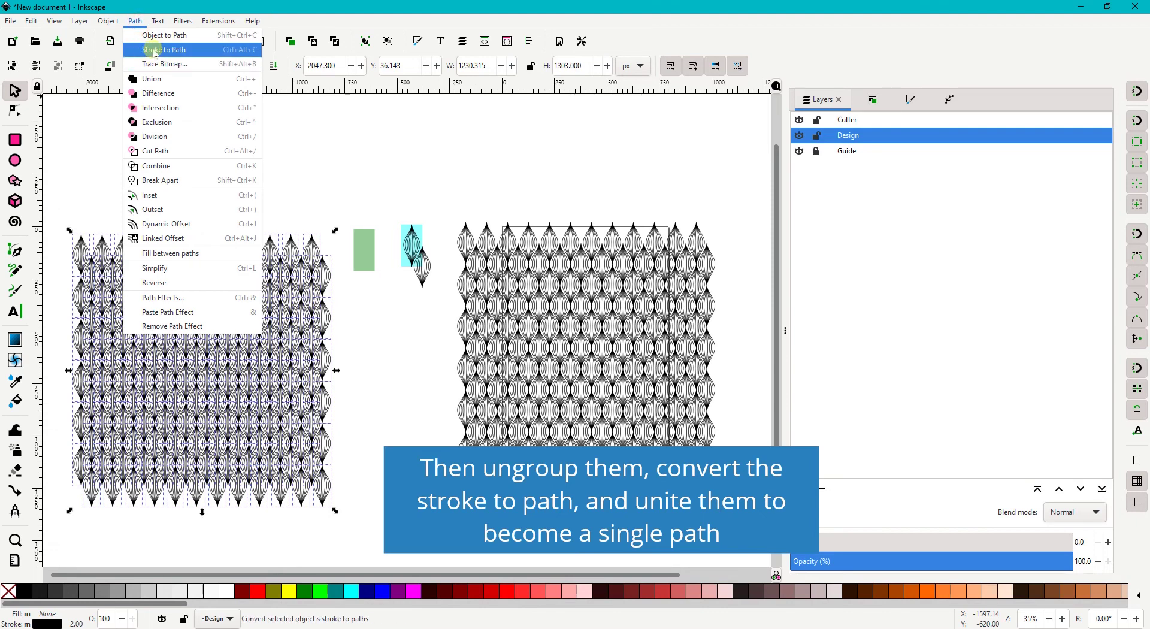
{"action": "left_click", "coordinate": [155, 50]}
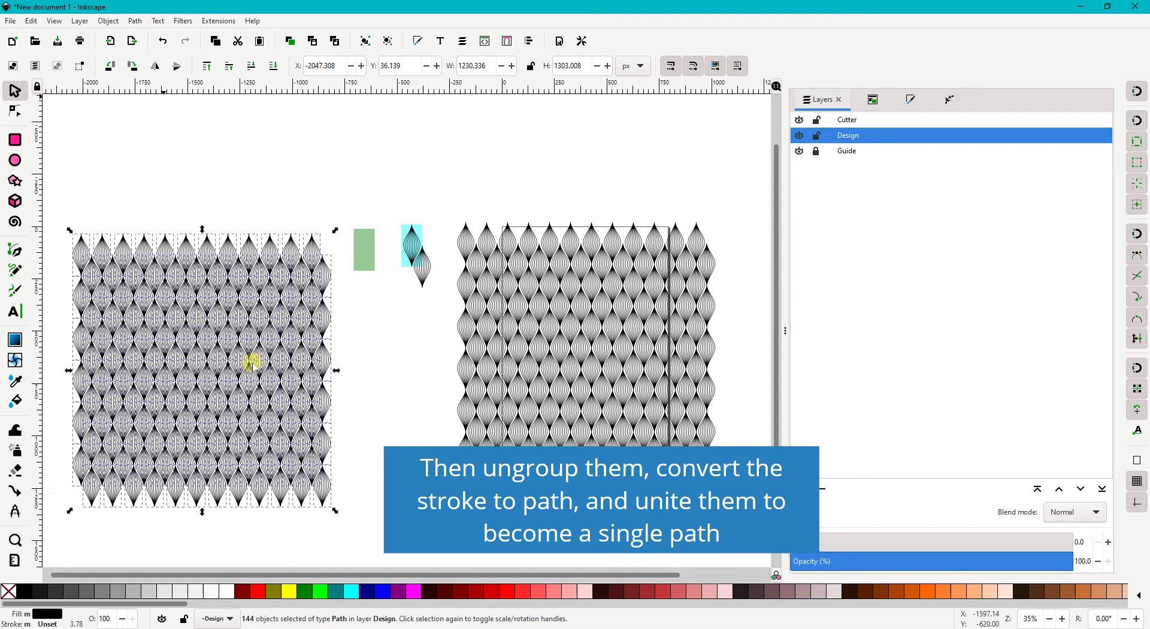
Union all 144 pattern paths into one 13,154-node path
{"action": "scroll", "coordinate": [163, 326], "scroll_direction": "up", "scroll_amount": 1}
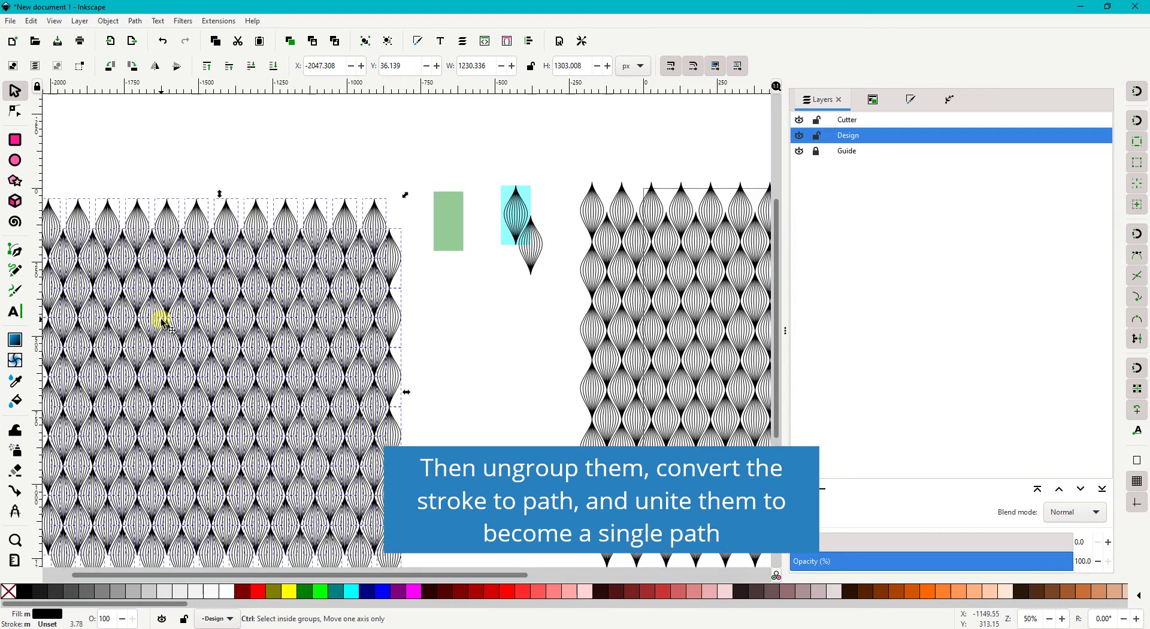
{"action": "scroll", "coordinate": [169, 323], "scroll_direction": "left", "scroll_amount": 2}
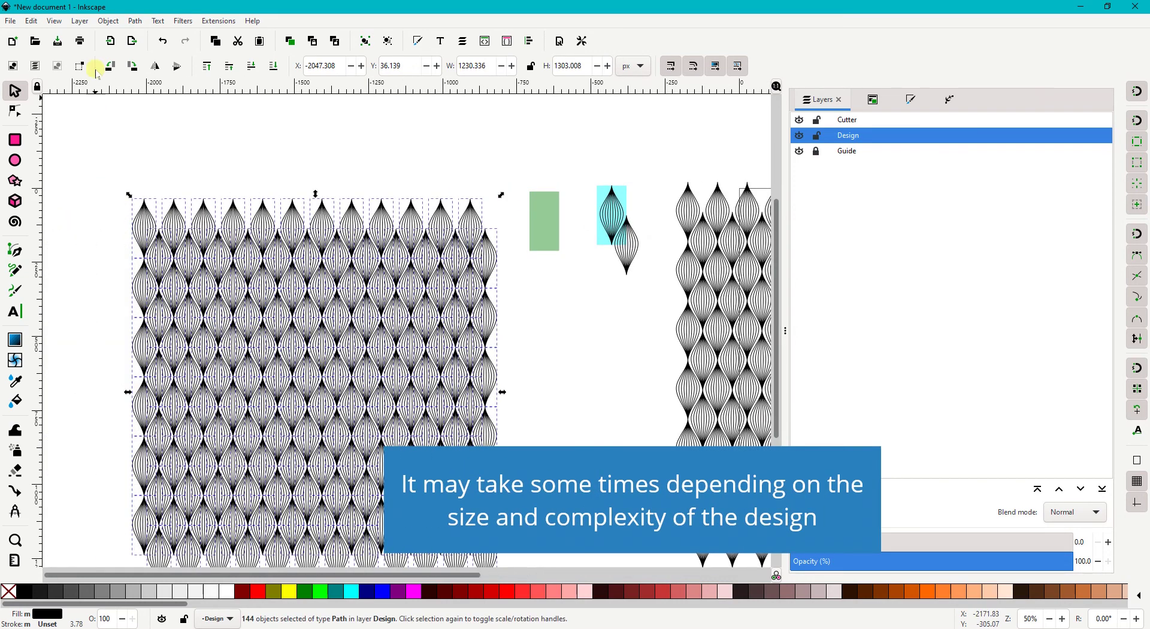
{"action": "left_click", "coordinate": [133, 21]}
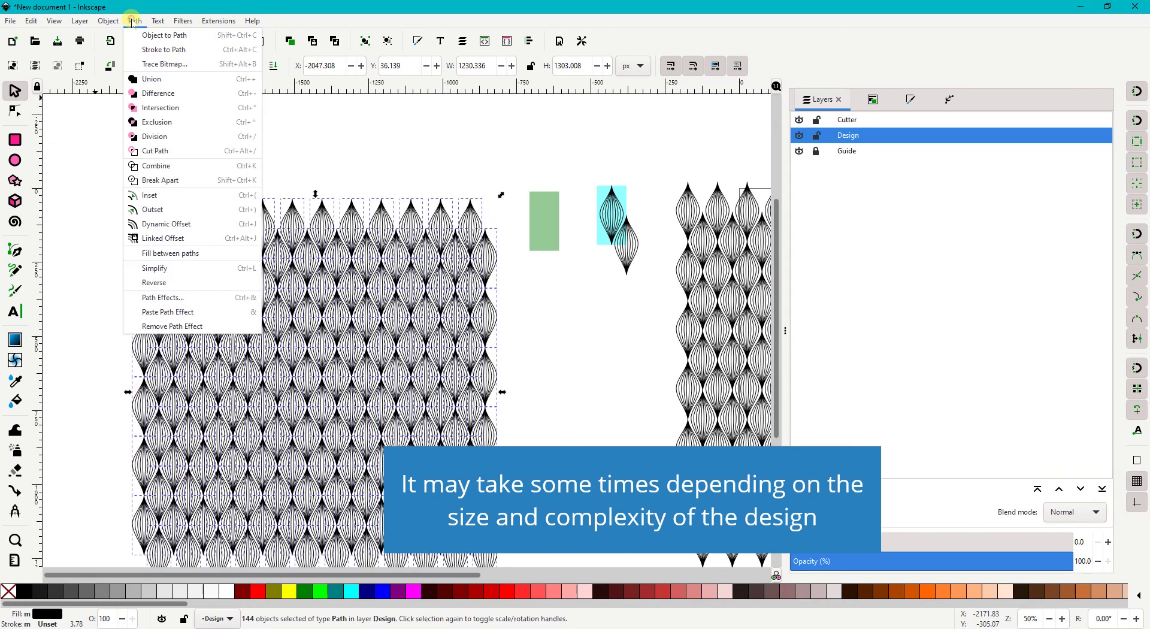
{"action": "left_click", "coordinate": [152, 79]}
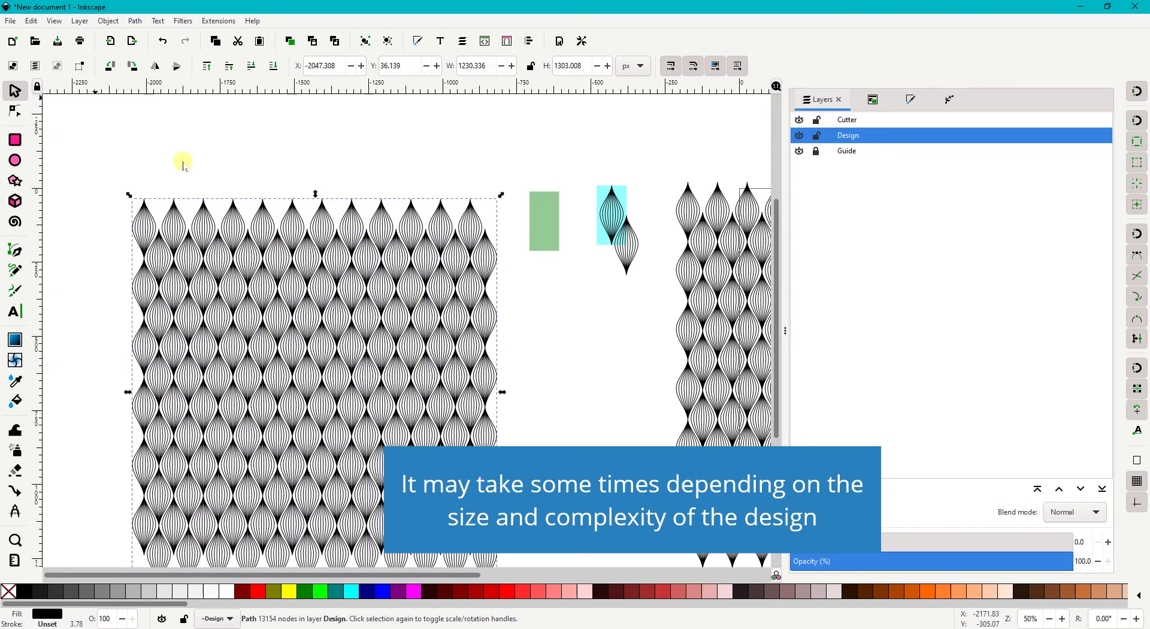
{"action": "scroll", "coordinate": [265, 273], "scroll_direction": "down", "scroll_amount": 2}
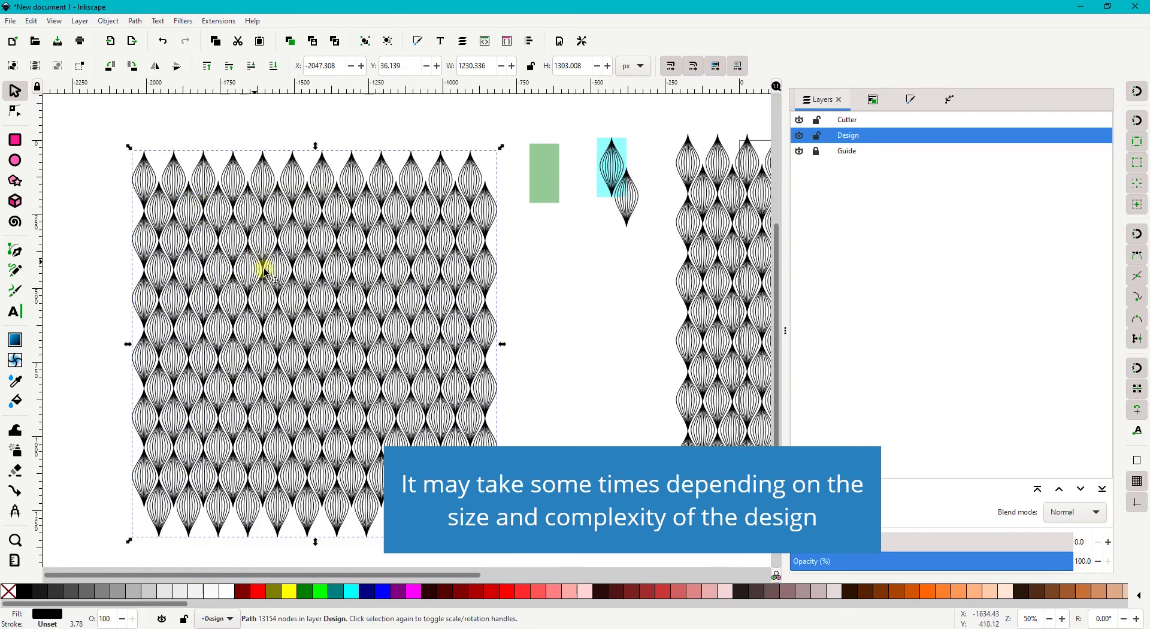
{"action": "scroll", "coordinate": [345, 345], "scroll_direction": "up", "scroll_amount": 1}
{"action": "scroll", "coordinate": [359, 312], "scroll_direction": "up", "scroll_amount": 2}
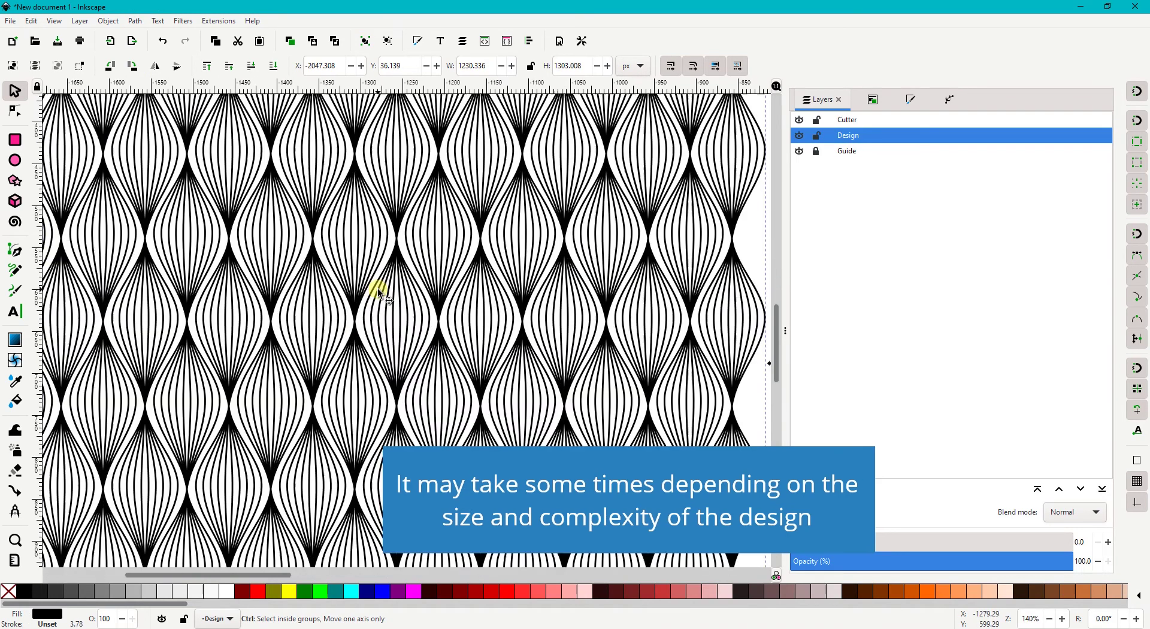
{"action": "scroll", "coordinate": [377, 288], "scroll_direction": "up", "scroll_amount": 1}
{"action": "scroll", "coordinate": [377, 288], "scroll_direction": "up", "scroll_amount": 1}
Move the green cutter rectangle to the top edge of the pattern
{"action": "scroll", "coordinate": [377, 289], "scroll_direction": "down", "scroll_amount": 3}
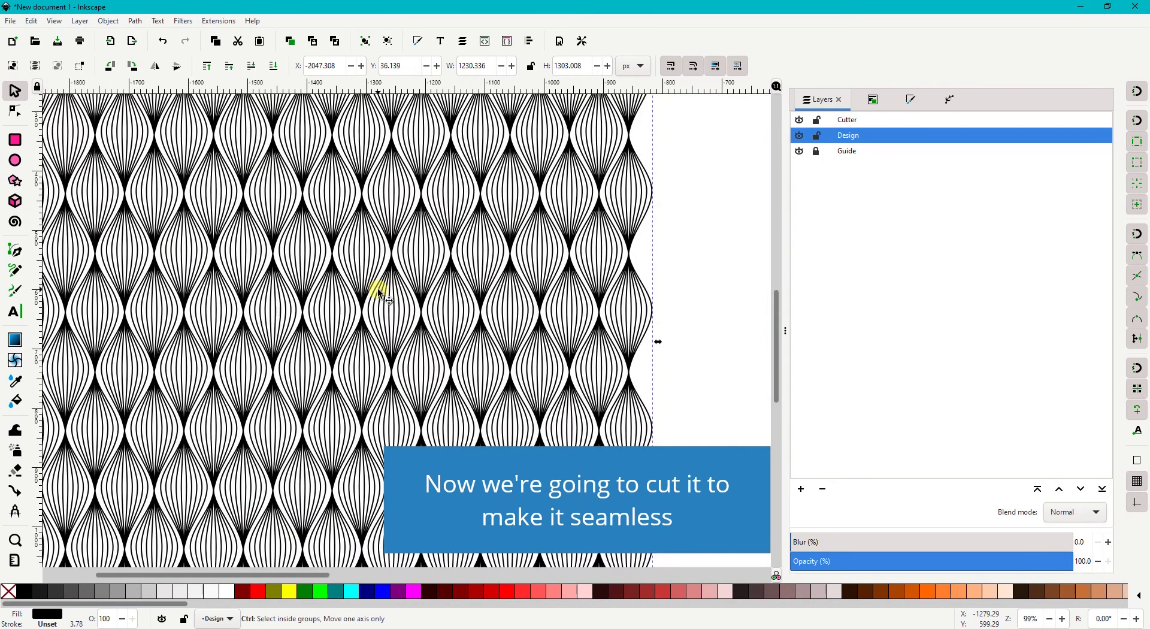
{"action": "scroll", "coordinate": [377, 288], "scroll_direction": "down", "scroll_amount": 1}
{"action": "scroll", "coordinate": [377, 289], "scroll_direction": "down", "scroll_amount": 1}
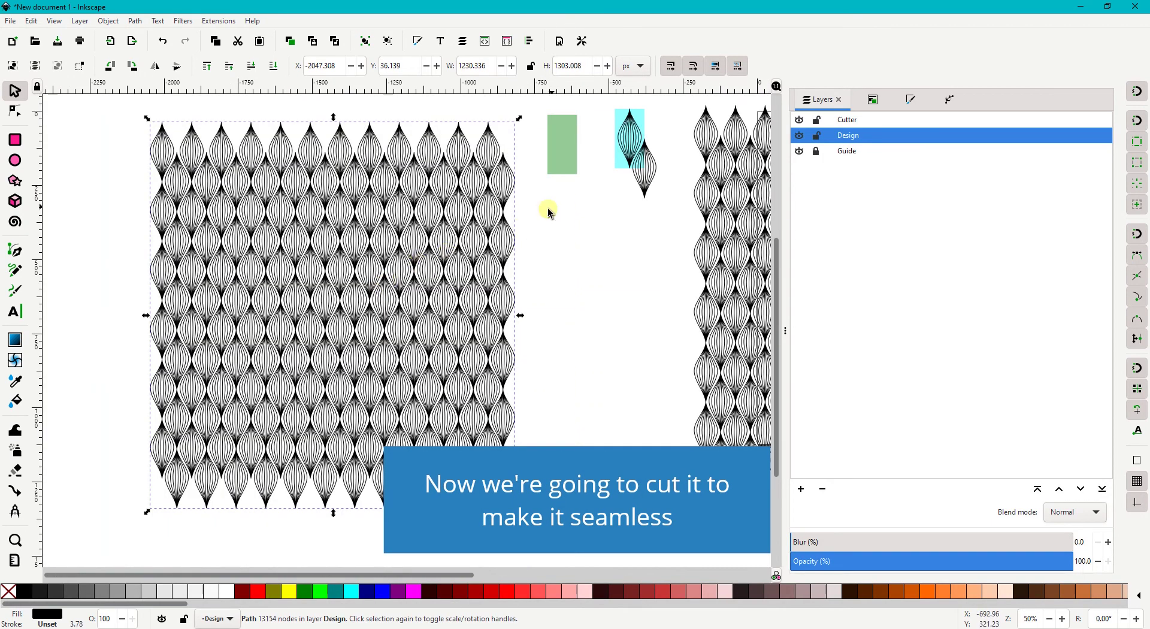
{"action": "left_click", "coordinate": [579, 157]}
{"action": "mouse_move", "coordinate": [573, 152]}
{"action": "left_mouse_down"}
{"action": "mouse_move", "coordinate": [451, 392]}
{"action": "mouse_move", "coordinate": [555, 304]}
{"action": "mouse_move", "coordinate": [364, 175]}
{"action": "mouse_move", "coordinate": [225, 150]}
{"action": "mouse_move", "coordinate": [291, 179]}
{"action": "left_mouse_up"}
{"action": "scroll", "coordinate": [556, 303], "scroll_direction": "up", "scroll_amount": 2}
{"action": "scroll", "coordinate": [556, 308], "scroll_direction": "up", "scroll_amount": 2}
Duplicate the green rectangle into a row of eight side by side
{"action": "right_click", "coordinate": [224, 150]}
{"action": "left_click", "coordinate": [256, 225]}
{"action": "right_click", "coordinate": [252, 153]}
{"action": "left_click", "coordinate": [256, 226]}
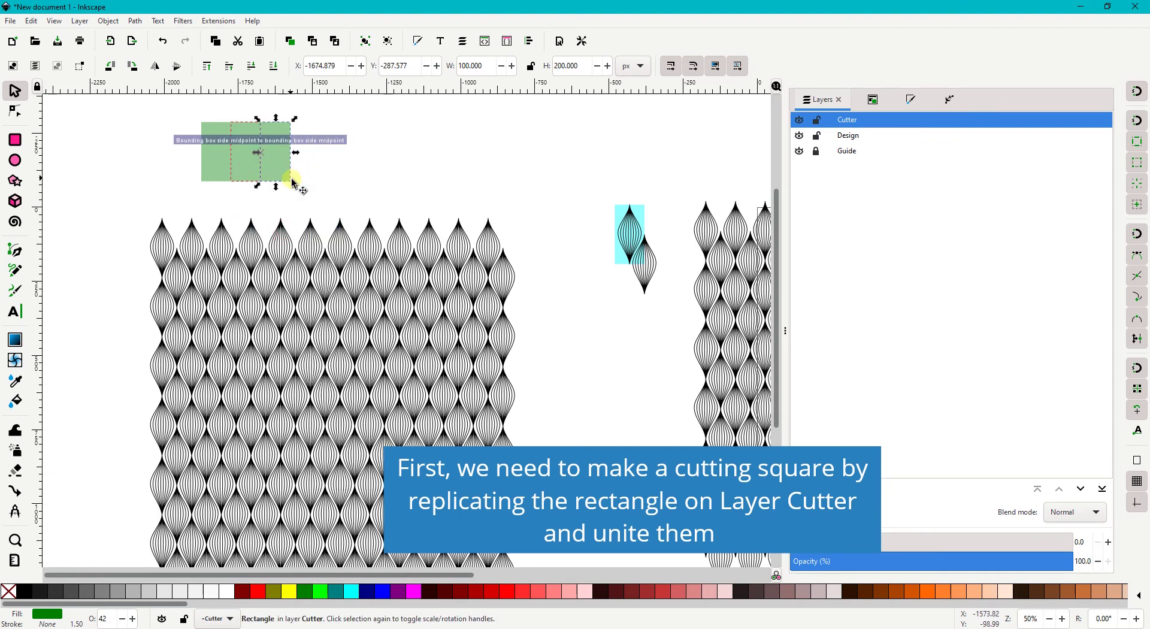
{"action": "right_click", "coordinate": [288, 178]}
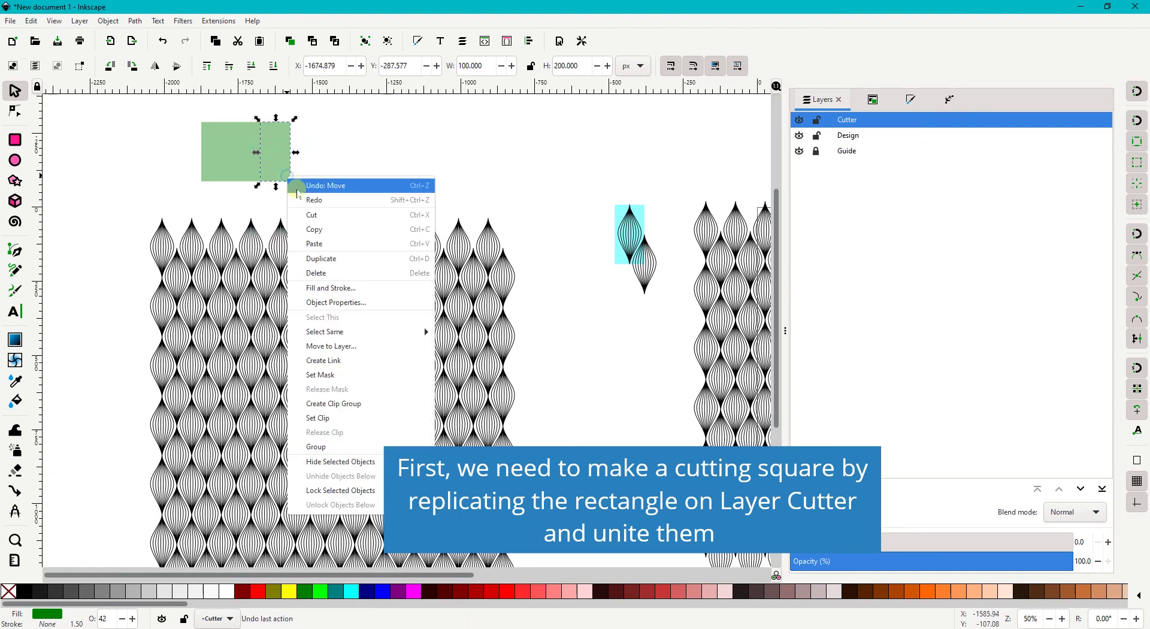
{"action": "left_click", "coordinate": [323, 256]}
{"action": "mouse_move", "coordinate": [289, 173]}
{"action": "left_mouse_down"}
{"action": "mouse_move", "coordinate": [310, 146]}
{"action": "mouse_move", "coordinate": [404, 163]}
{"action": "left_mouse_up"}
{"action": "right_click", "coordinate": [310, 146]}
{"action": "left_click", "coordinate": [352, 232]}
{"action": "right_click", "coordinate": [347, 153]}
{"action": "left_click", "coordinate": [380, 236]}
{"action": "right_click", "coordinate": [370, 154]}
{"action": "left_click", "coordinate": [405, 237]}
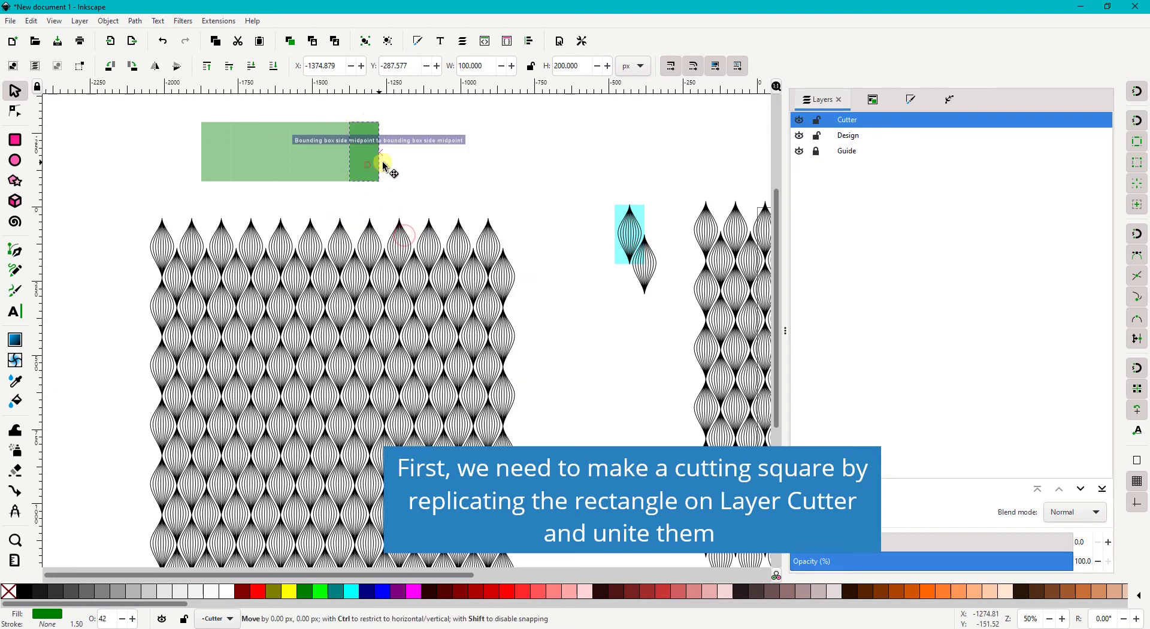
{"action": "right_click", "coordinate": [406, 162]}
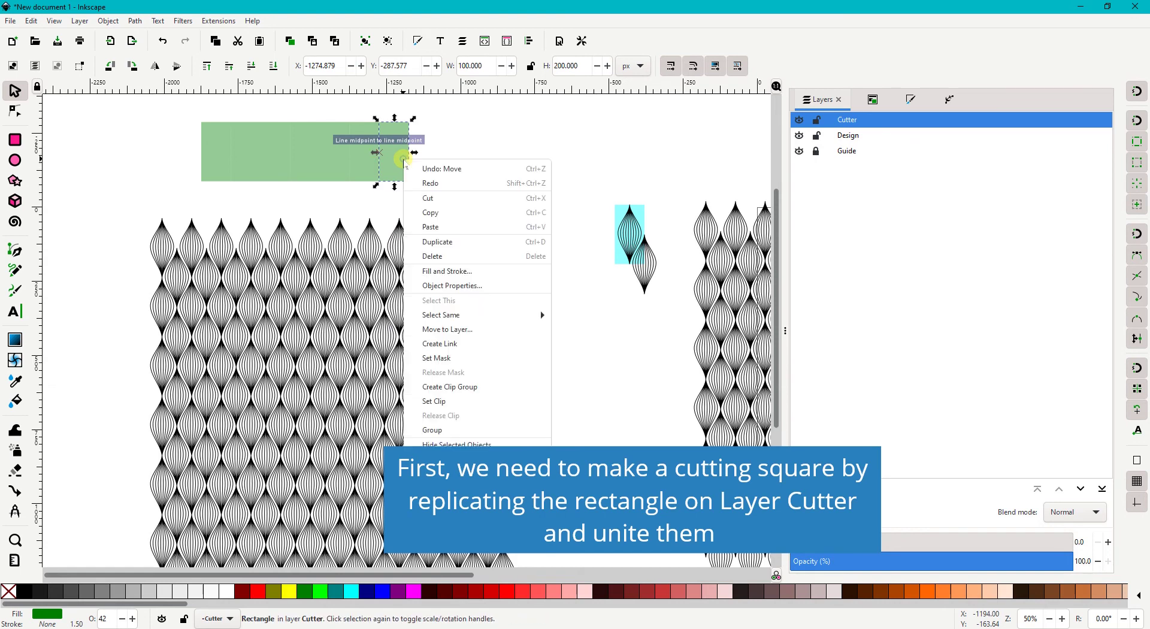
{"action": "left_click", "coordinate": [435, 239]}
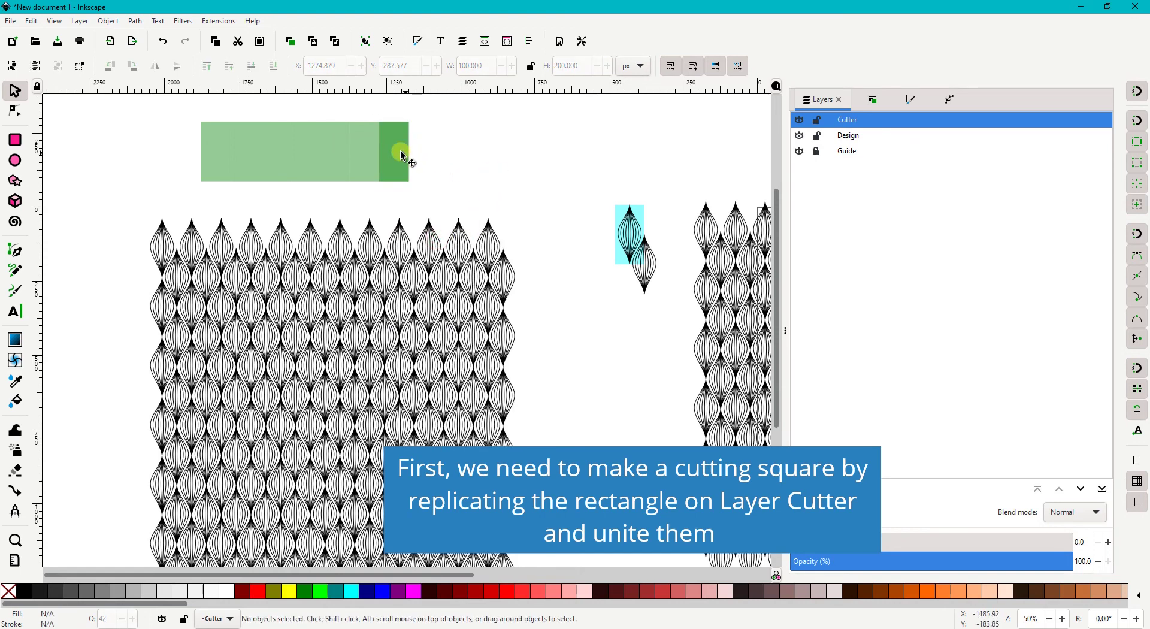
{"action": "left_click_drag", "start_coordinate": [397, 153], "coordinate": [427, 154]}
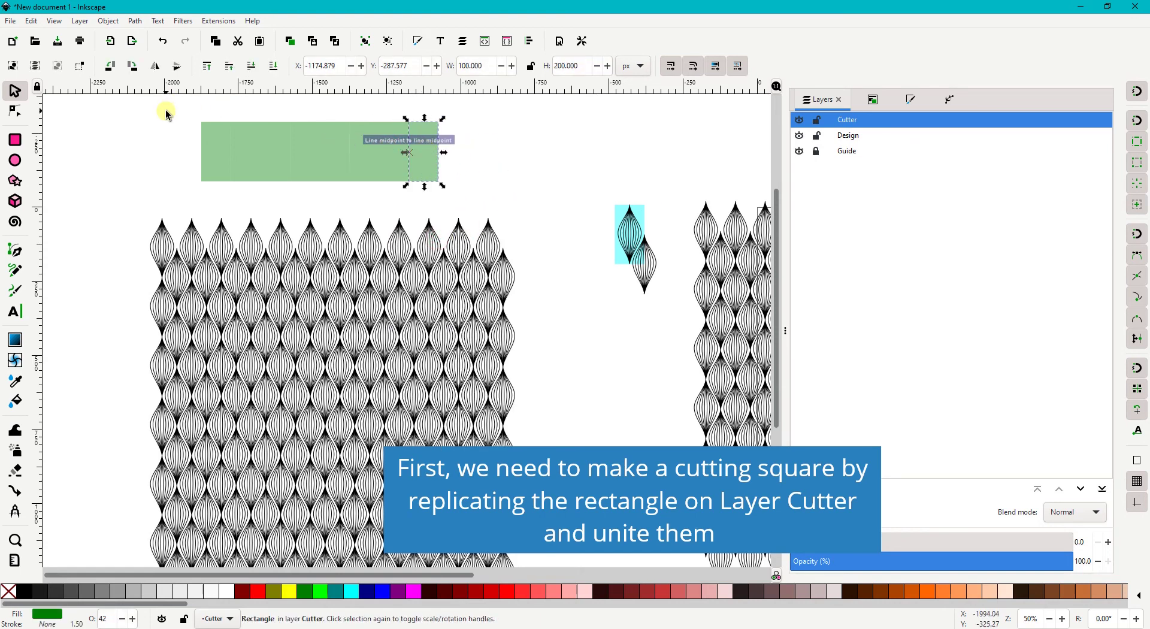
Union the eight rectangles into an 800 × 200 px bar and put a copy beneath it
{"action": "left_click_drag", "start_coordinate": [165, 112], "coordinate": [464, 200]}
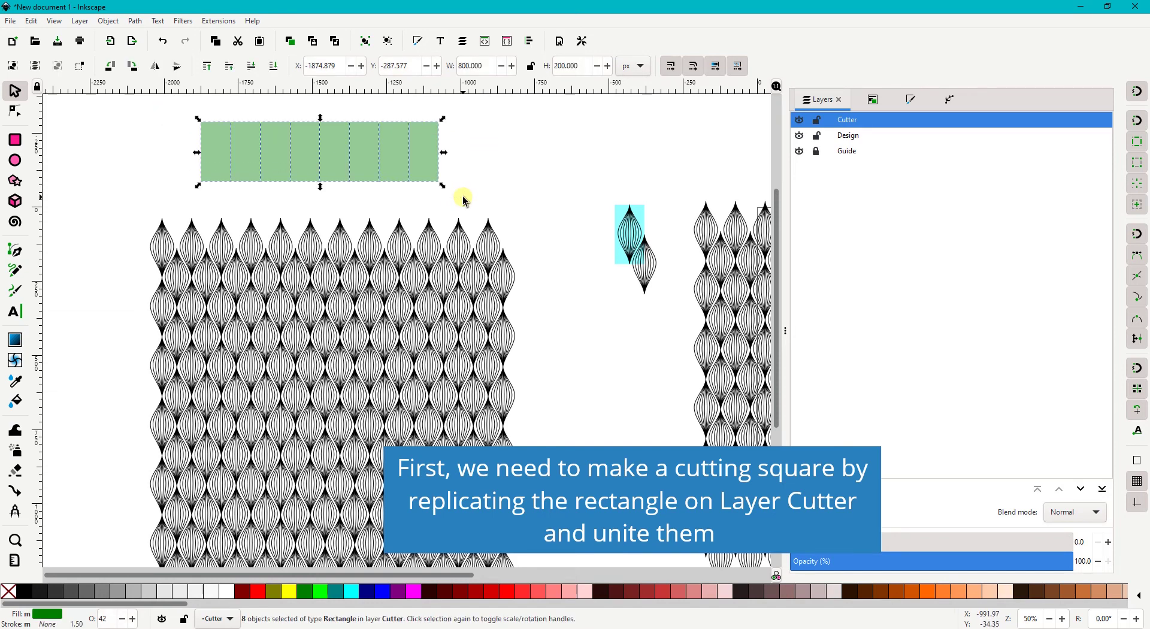
{"action": "left_click", "coordinate": [136, 20]}
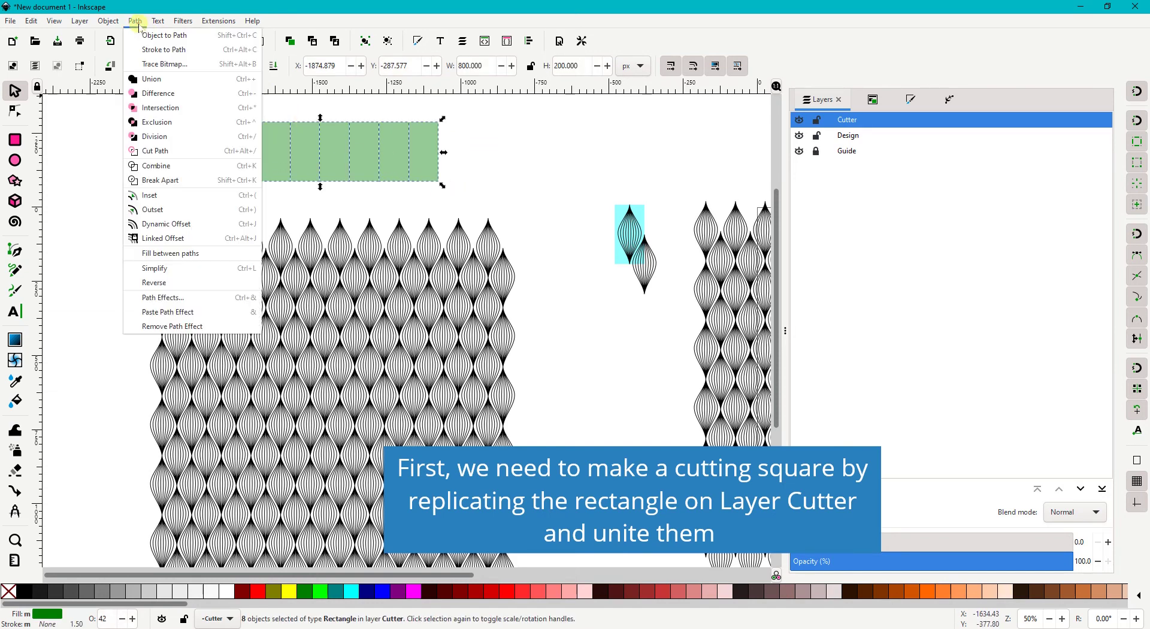
{"action": "left_click", "coordinate": [152, 75]}
{"action": "right_click", "coordinate": [287, 154]}
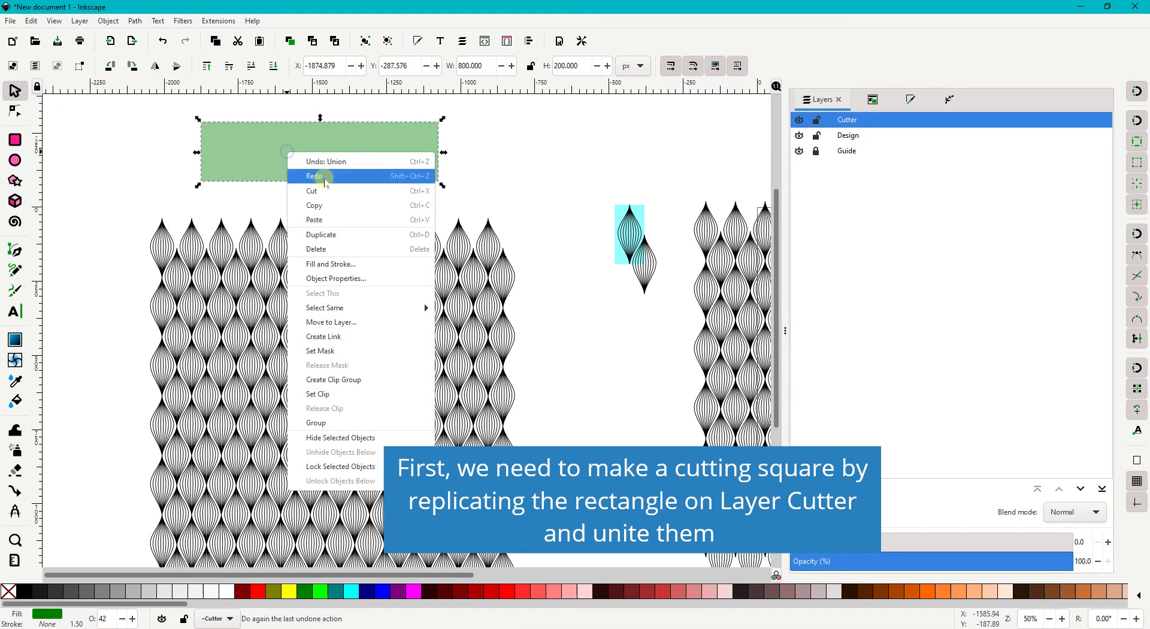
{"action": "left_click", "coordinate": [329, 228]}
{"action": "mouse_move", "coordinate": [288, 158]}
{"action": "left_mouse_down"}
{"action": "mouse_move", "coordinate": [283, 221]}
{"action": "mouse_move", "coordinate": [321, 192]}
{"action": "left_mouse_up"}
{"action": "scroll", "coordinate": [169, 184], "scroll_direction": "up", "scroll_amount": 4}
{"action": "scroll", "coordinate": [321, 191], "scroll_direction": "down", "scroll_amount": 2}
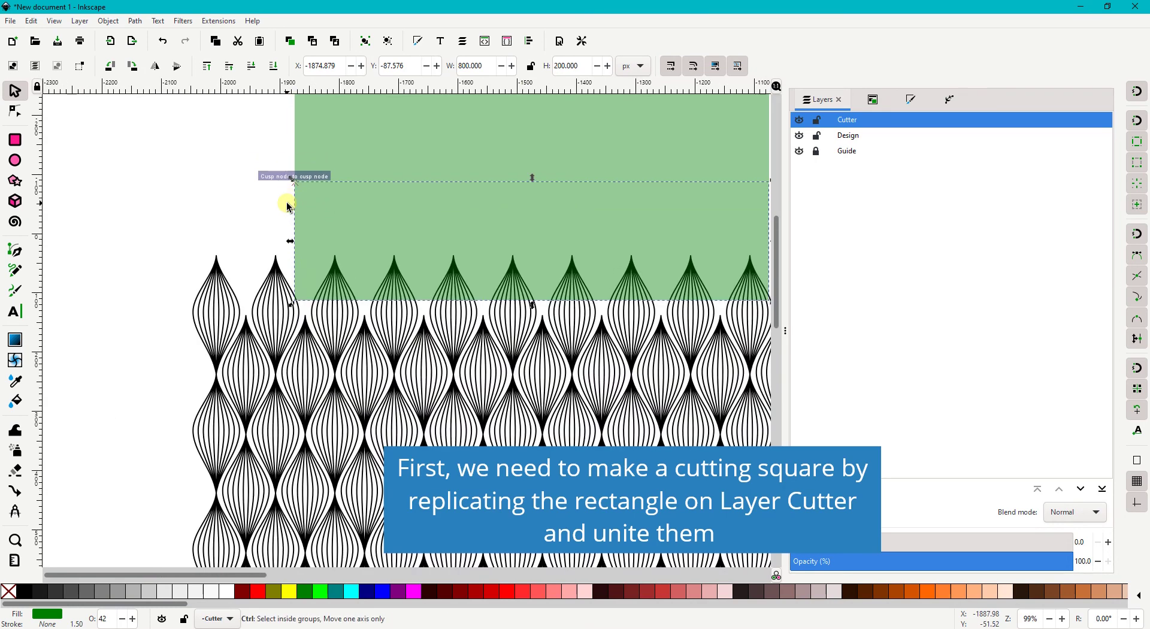
{"action": "scroll", "coordinate": [317, 190], "scroll_direction": "down", "scroll_amount": 4}
Union the two green bars into one 800 × 400 px rectangle
{"action": "left_click", "coordinate": [316, 188], "text": "shift"}
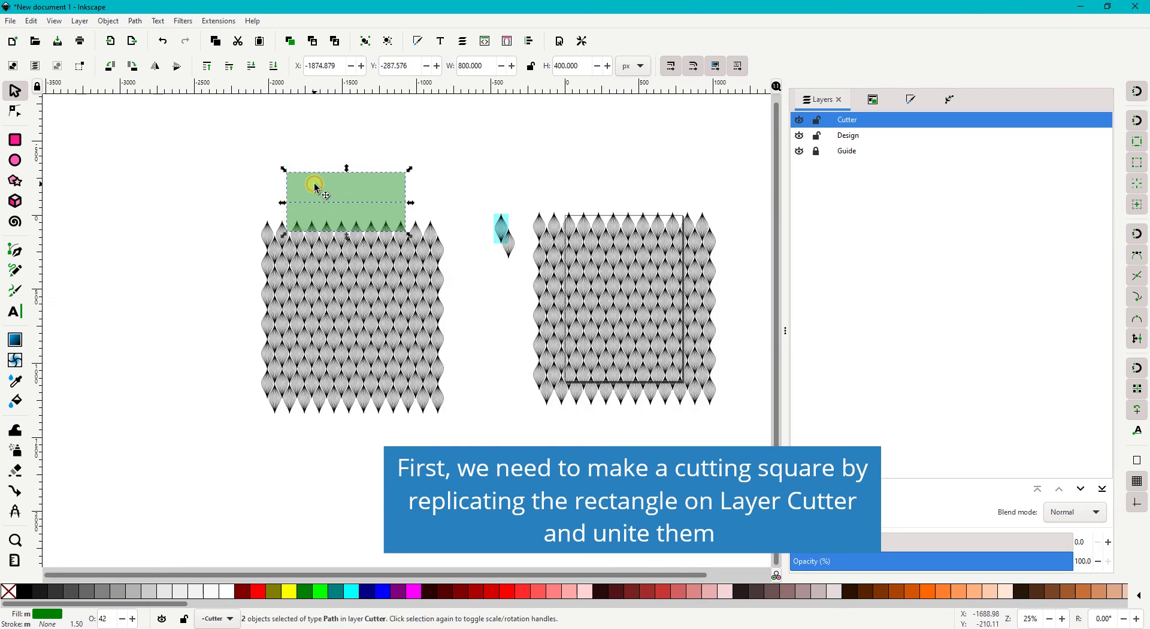
{"action": "right_click", "coordinate": [316, 188]}
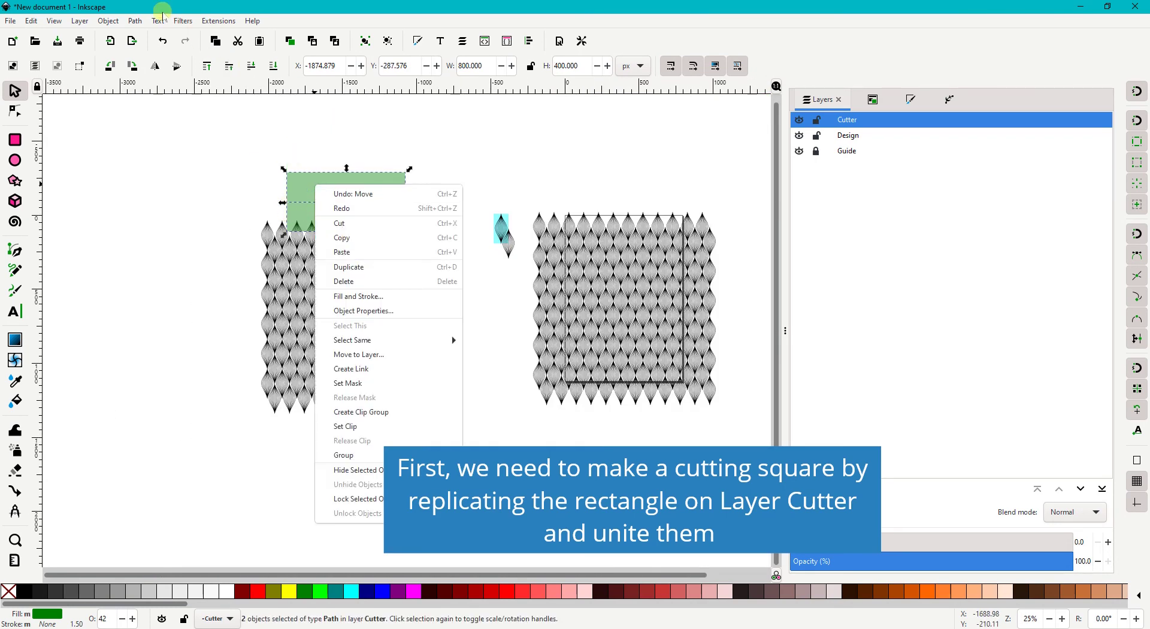
{"action": "left_click", "coordinate": [135, 22]}
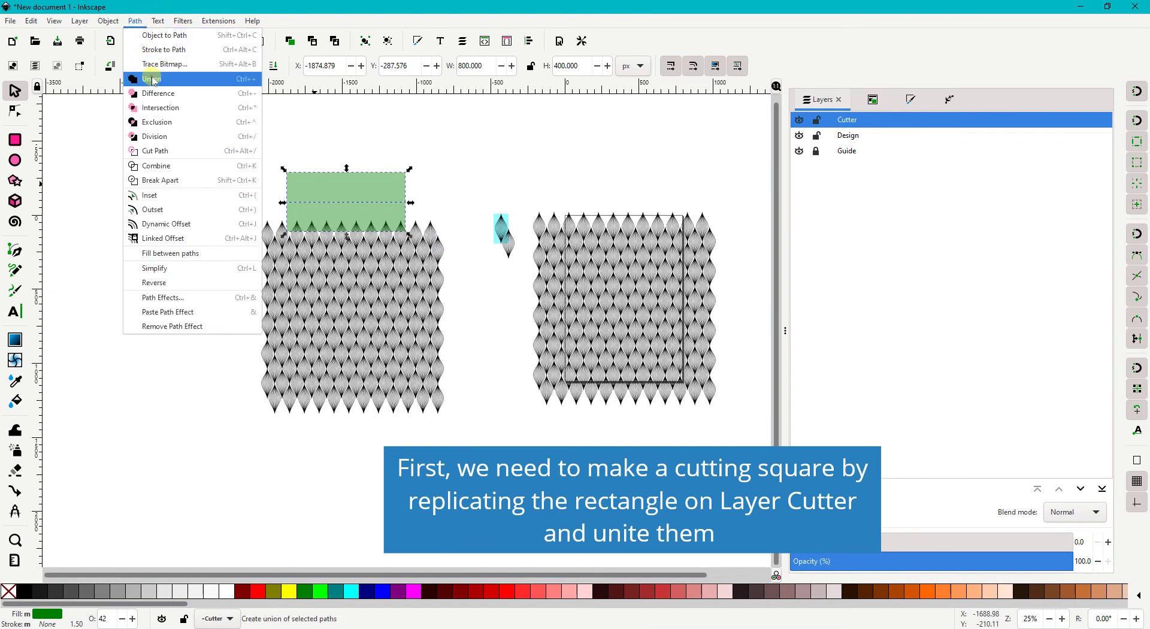
{"action": "left_click", "coordinate": [152, 76]}
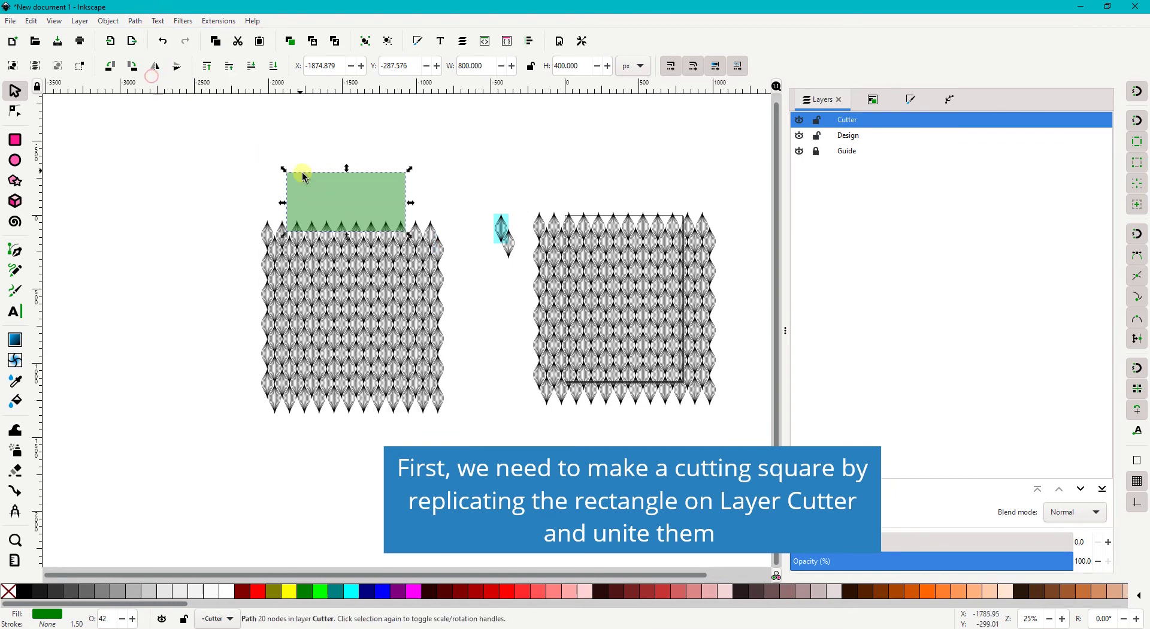
Duplicate the 800 × 400 rectangle below itself and union both into an 800 × 800 square
{"action": "right_click", "coordinate": [352, 201]}
{"action": "left_click", "coordinate": [378, 275]}
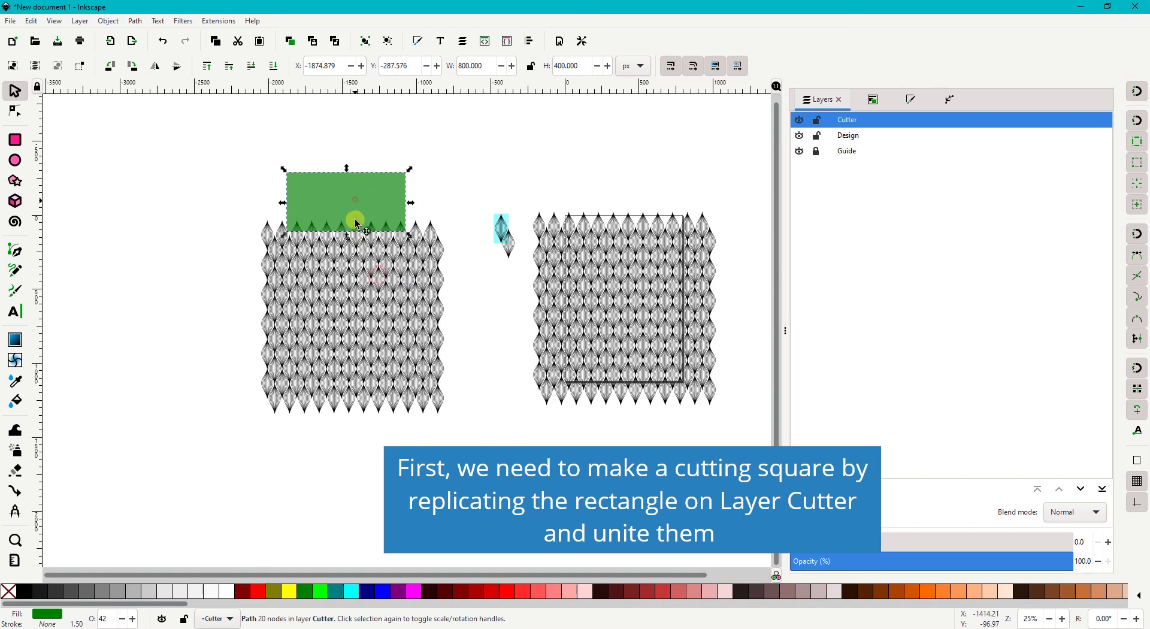
{"action": "mouse_move", "coordinate": [357, 223]}
{"action": "left_mouse_down"}
{"action": "mouse_move", "coordinate": [288, 252]}
{"action": "mouse_move", "coordinate": [289, 211]}
{"action": "left_mouse_up"}
{"action": "scroll", "coordinate": [287, 251], "scroll_direction": "up", "scroll_amount": 2}
{"action": "scroll", "coordinate": [286, 249], "scroll_direction": "up", "scroll_amount": 2}
{"action": "scroll", "coordinate": [286, 249], "scroll_direction": "up", "scroll_amount": 2}
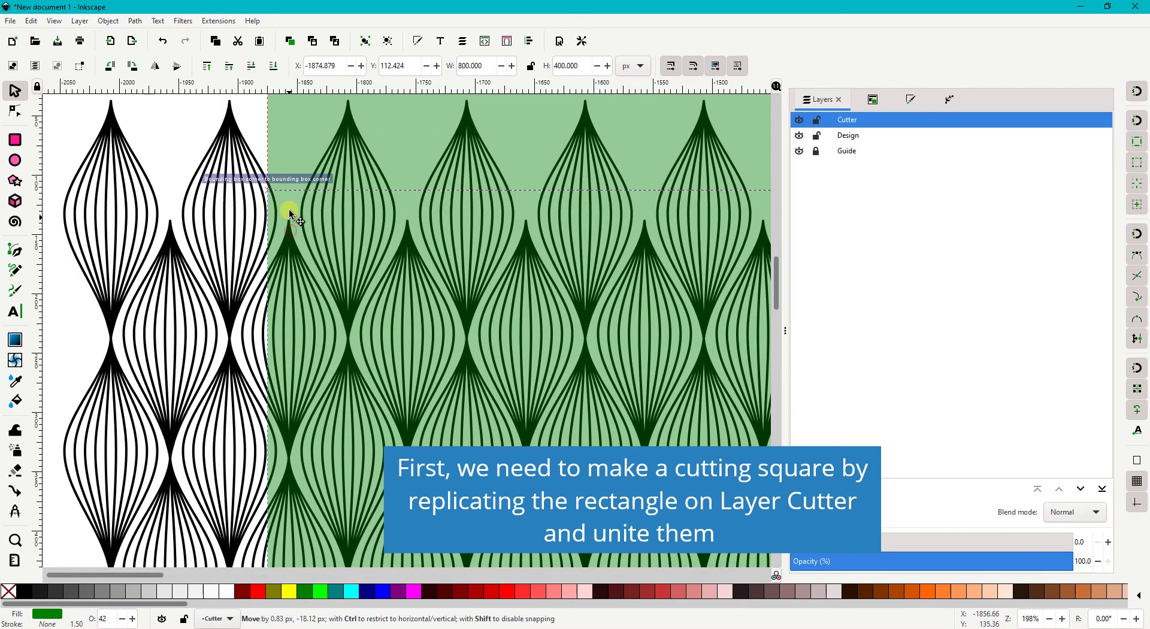
{"action": "scroll", "coordinate": [289, 210], "scroll_direction": "down", "scroll_amount": 1}
{"action": "scroll", "coordinate": [289, 210], "scroll_direction": "down", "scroll_amount": 2}
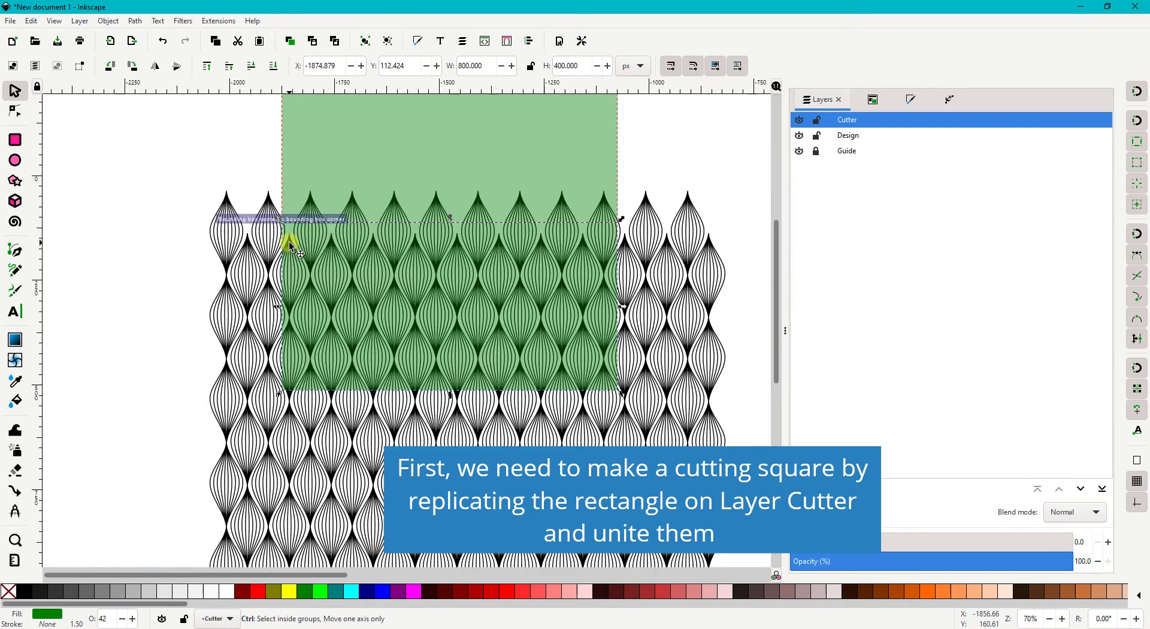
{"action": "left_click", "coordinate": [338, 159], "text": "shift"}
{"action": "left_click", "coordinate": [135, 21]}
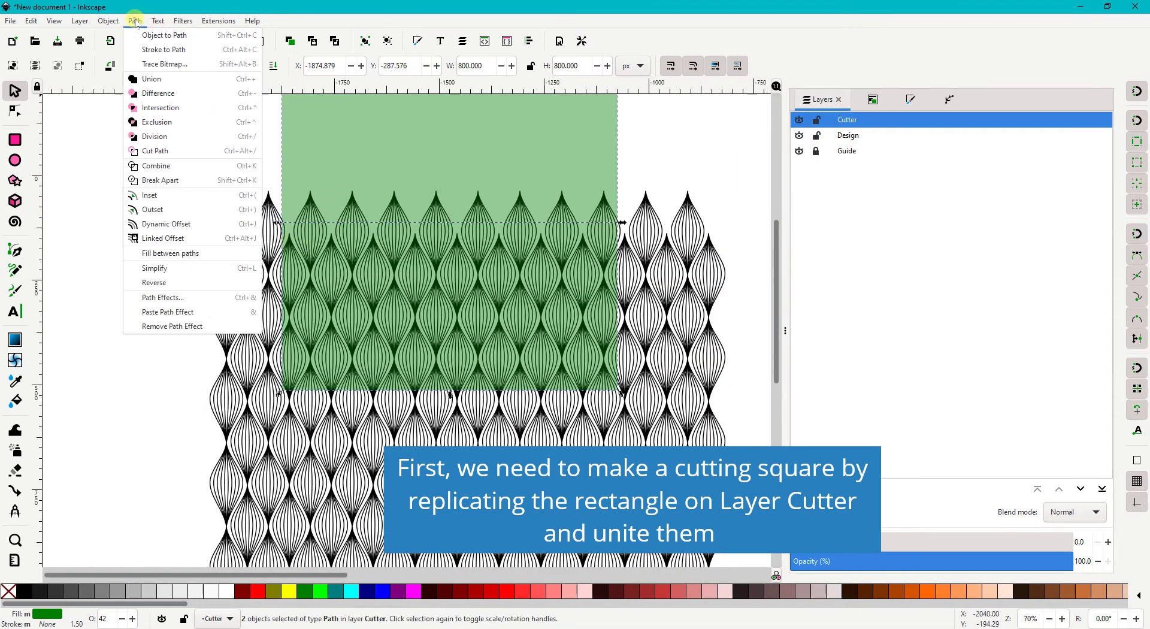
{"action": "left_click", "coordinate": [150, 79]}
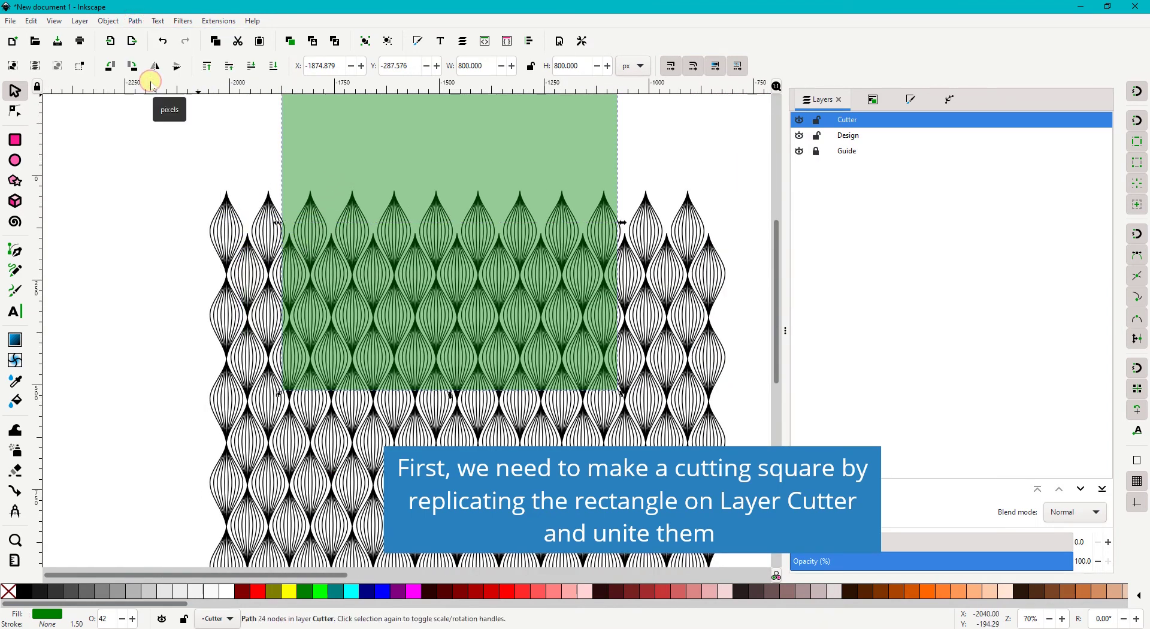
Drag the 800 × 800 green square down over the lozenge pattern
{"action": "scroll", "coordinate": [287, 174], "scroll_direction": "down", "scroll_amount": 4}
{"action": "mouse_move", "coordinate": [288, 174]}
{"action": "left_mouse_down"}
{"action": "mouse_move", "coordinate": [296, 248]}
{"action": "mouse_move", "coordinate": [261, 192]}
{"action": "left_mouse_up"}
{"action": "scroll", "coordinate": [273, 221], "scroll_direction": "up", "scroll_amount": 3}
{"action": "scroll", "coordinate": [278, 224], "scroll_direction": "up", "scroll_amount": 1}
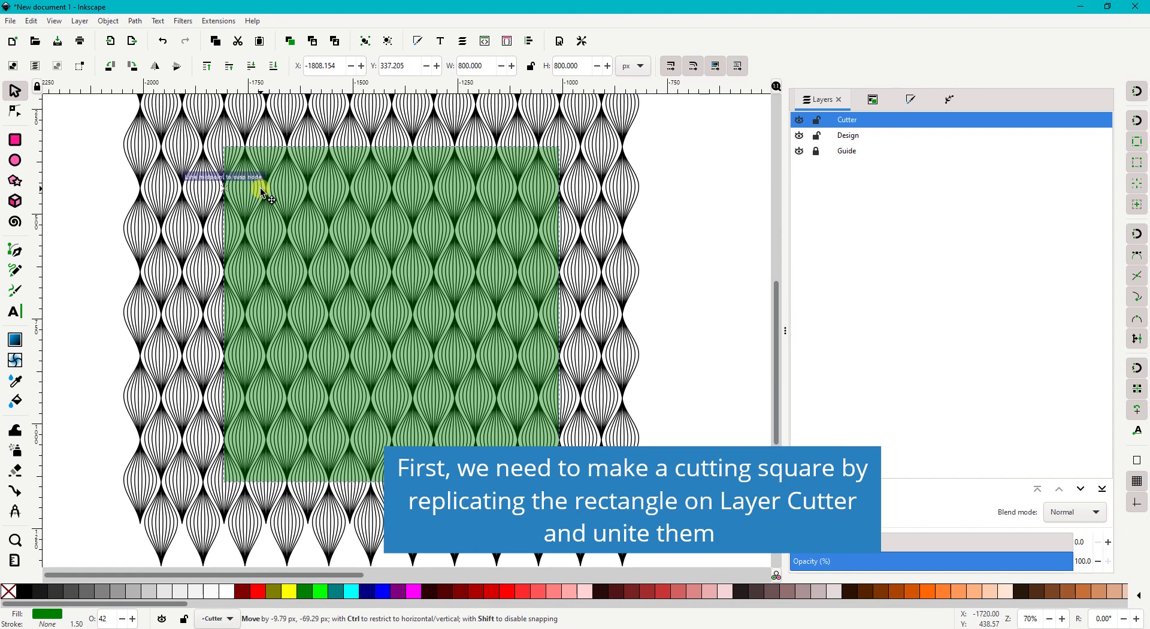
Select the lozenge pattern with the green square and intersect them into an 800 × 800 tile of 4448 nodes
{"action": "left_click", "coordinate": [586, 400], "text": "shift"}
{"action": "scroll", "coordinate": [516, 361], "scroll_direction": "down", "scroll_amount": 1}
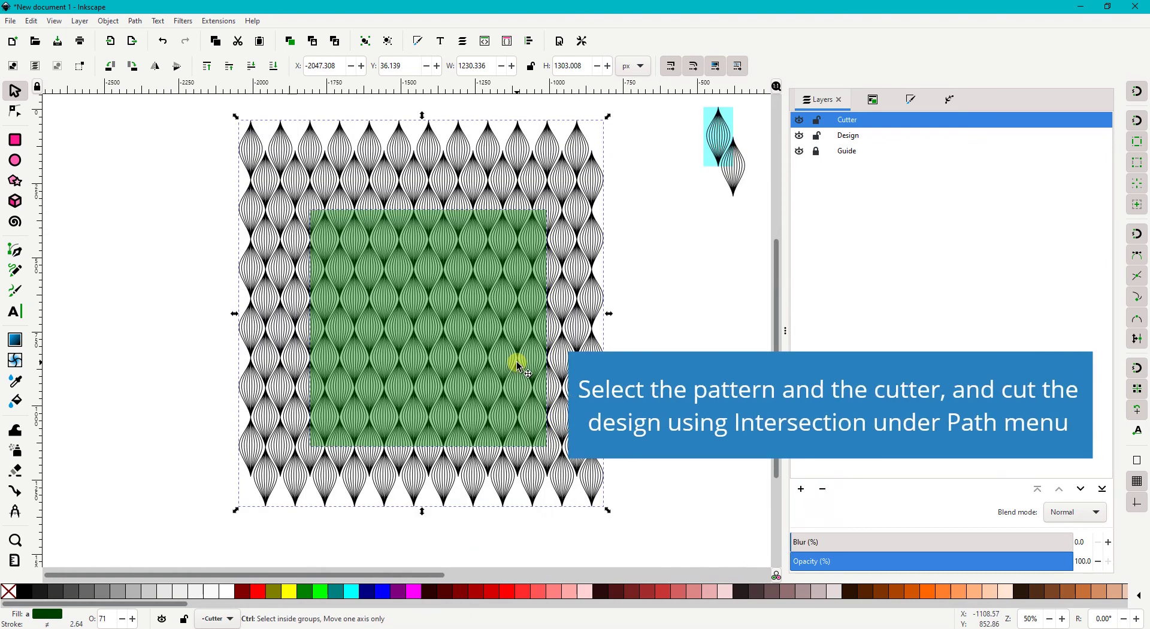
{"action": "scroll", "coordinate": [517, 365], "scroll_direction": "down", "scroll_amount": 1}
{"action": "scroll", "coordinate": [517, 365], "scroll_direction": "up", "scroll_amount": 1}
{"action": "left_click", "coordinate": [630, 394]}
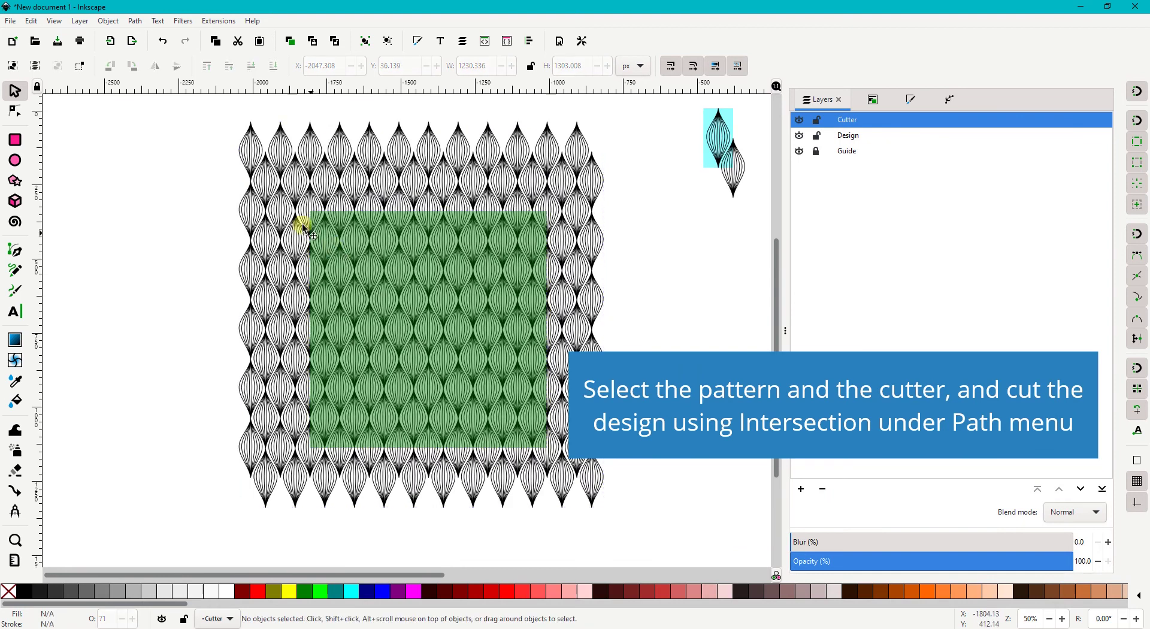
{"action": "left_click_drag", "start_coordinate": [212, 118], "coordinate": [546, 334]}
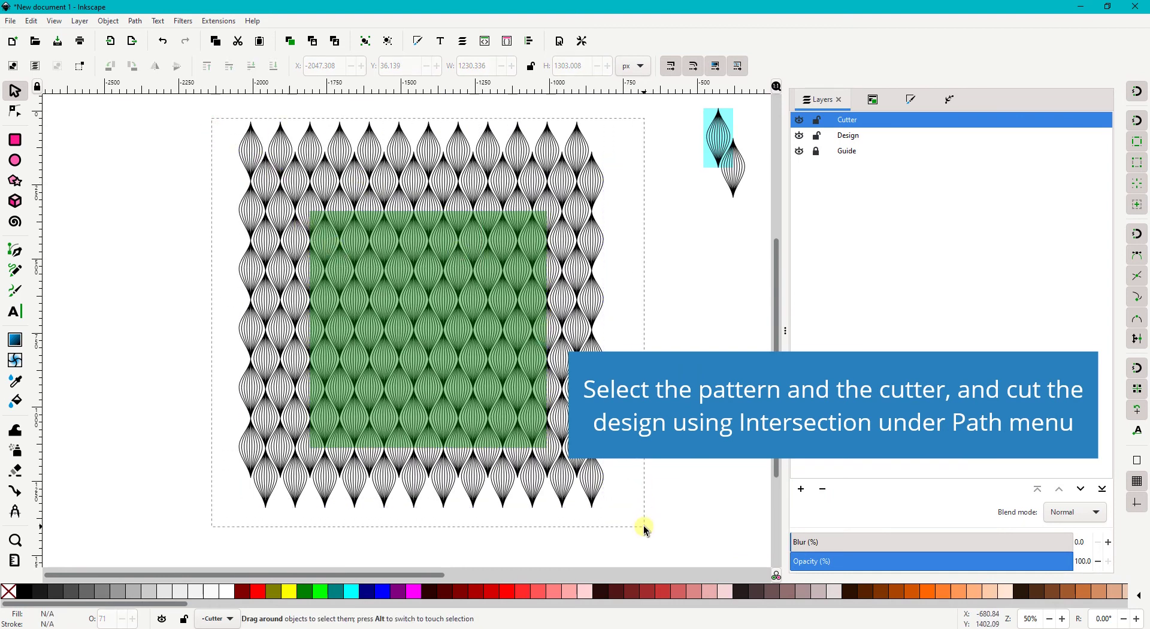
{"action": "left_click_drag", "start_coordinate": [644, 528], "coordinate": [644, 528]}
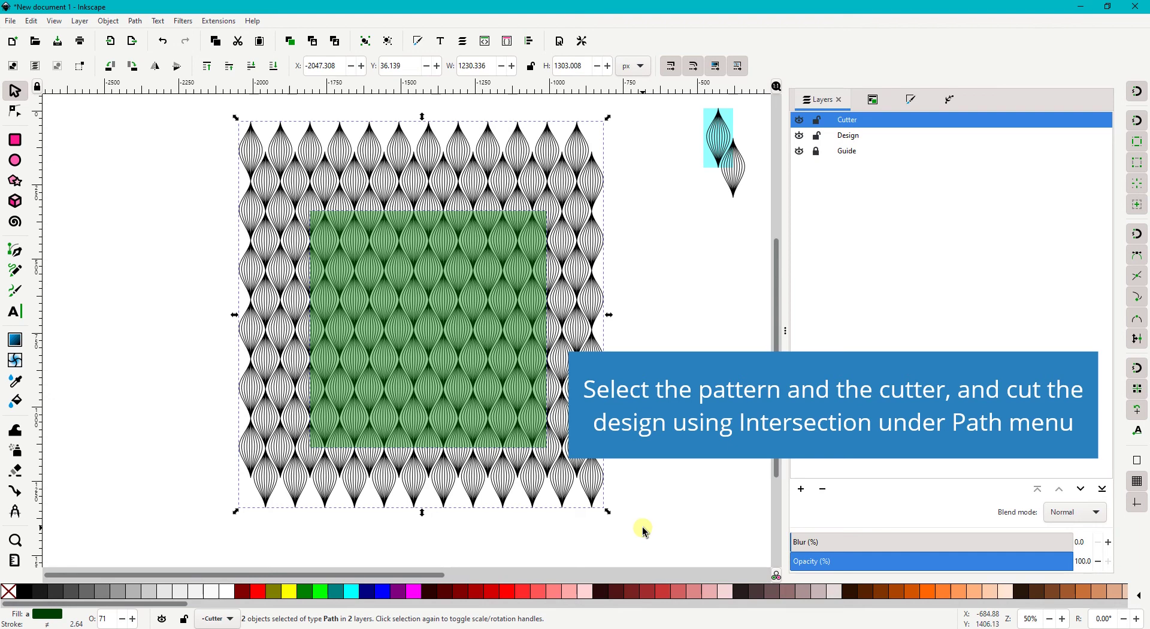
{"action": "left_click", "coordinate": [133, 21]}
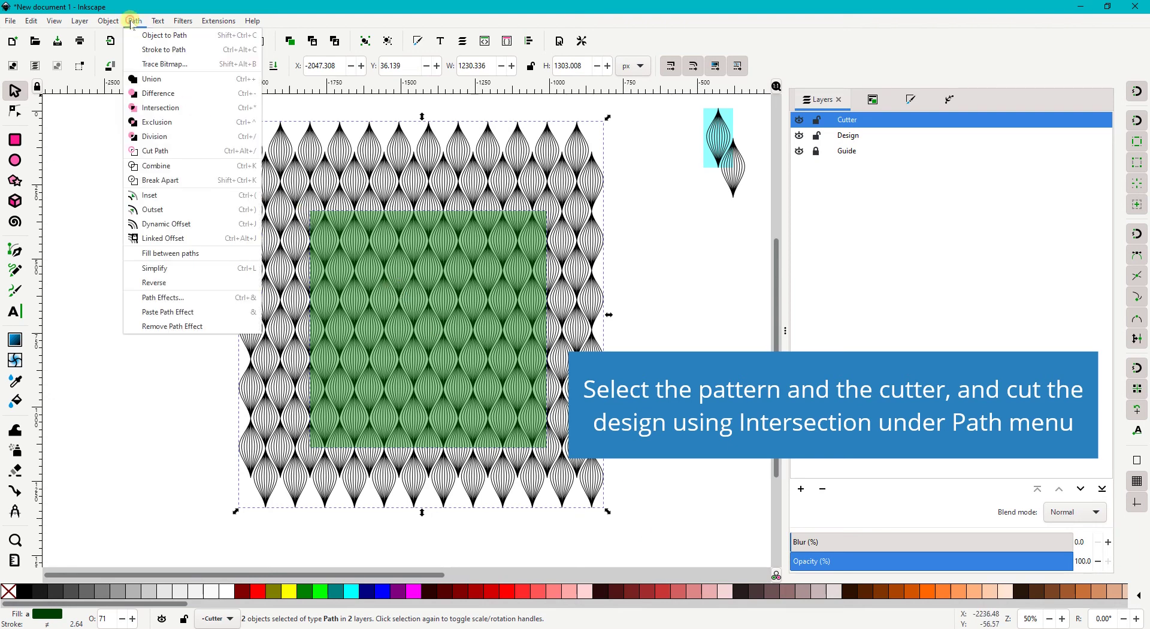
{"action": "left_click", "coordinate": [160, 108]}
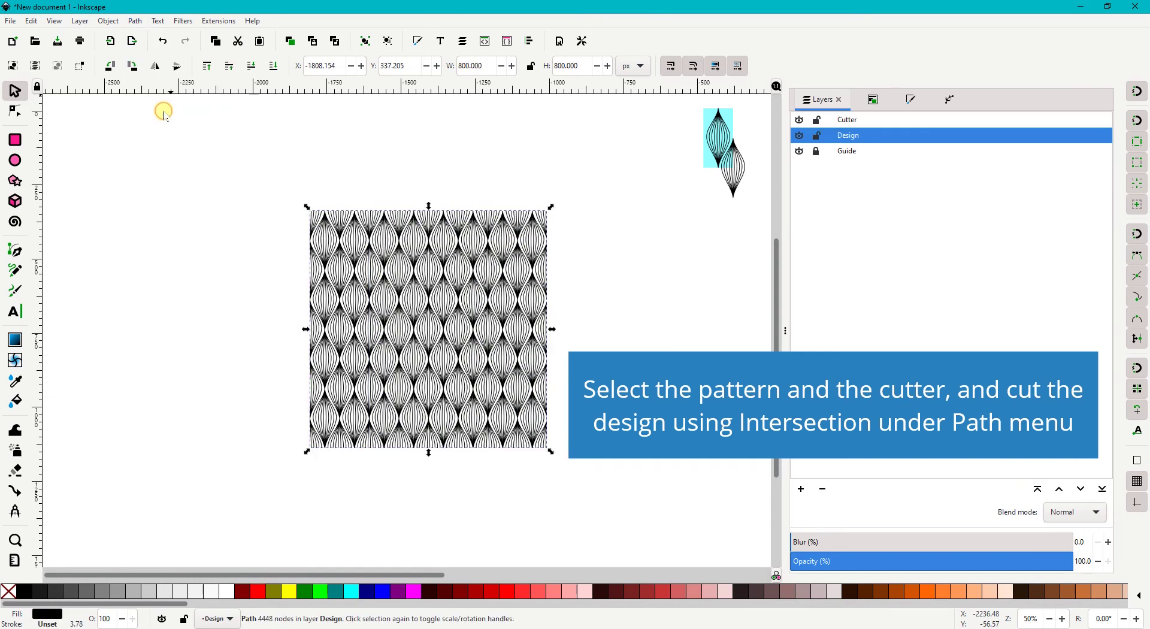
Move the cropped tile aside, duplicate it, and drag the copy beside the original
{"action": "mouse_move", "coordinate": [386, 242]}
{"action": "left_mouse_down"}
{"action": "mouse_move", "coordinate": [375, 260]}
{"action": "mouse_move", "coordinate": [218, 193]}
{"action": "left_mouse_up"}
{"action": "right_click", "coordinate": [218, 193]}
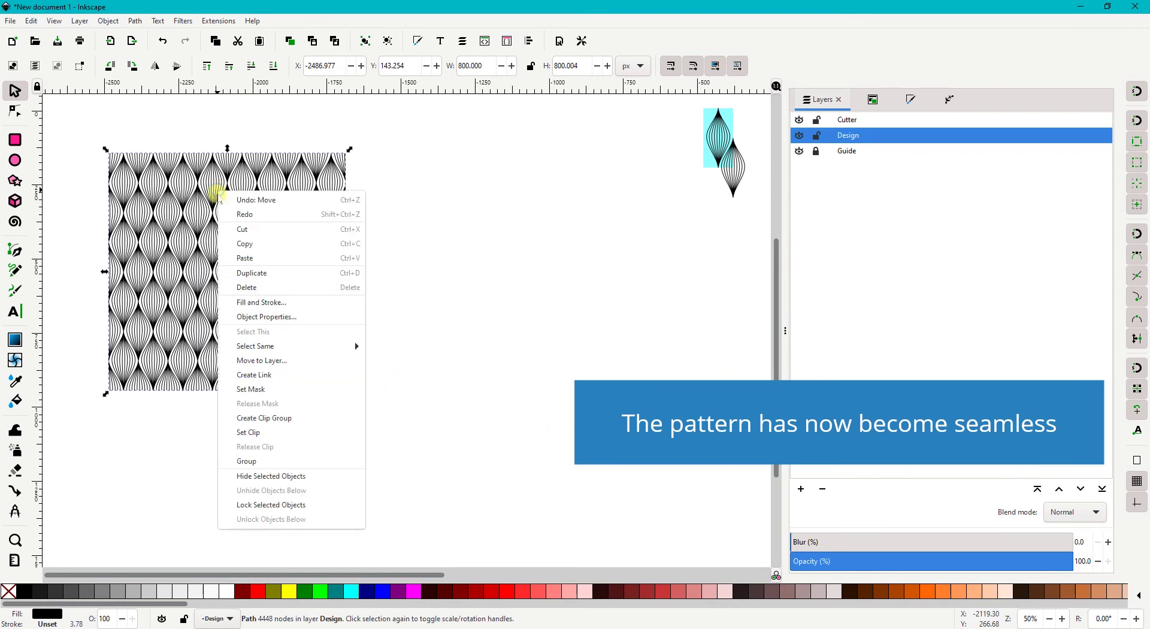
{"action": "left_click", "coordinate": [257, 267]}
{"action": "left_click_drag", "start_coordinate": [241, 217], "coordinate": [477, 214]}
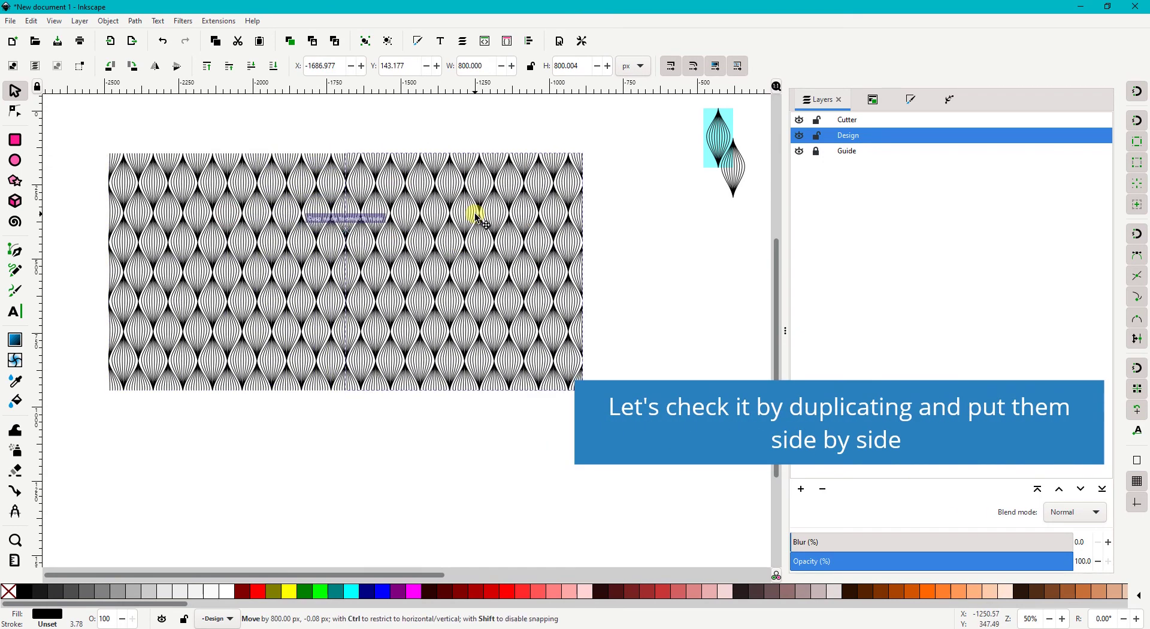
Zoom in on the seam and snap the copy's top edge in line with the original tile
{"action": "scroll", "coordinate": [349, 368], "scroll_direction": "up", "scroll_amount": 2}
{"action": "scroll", "coordinate": [349, 368], "scroll_direction": "up", "scroll_amount": 1}
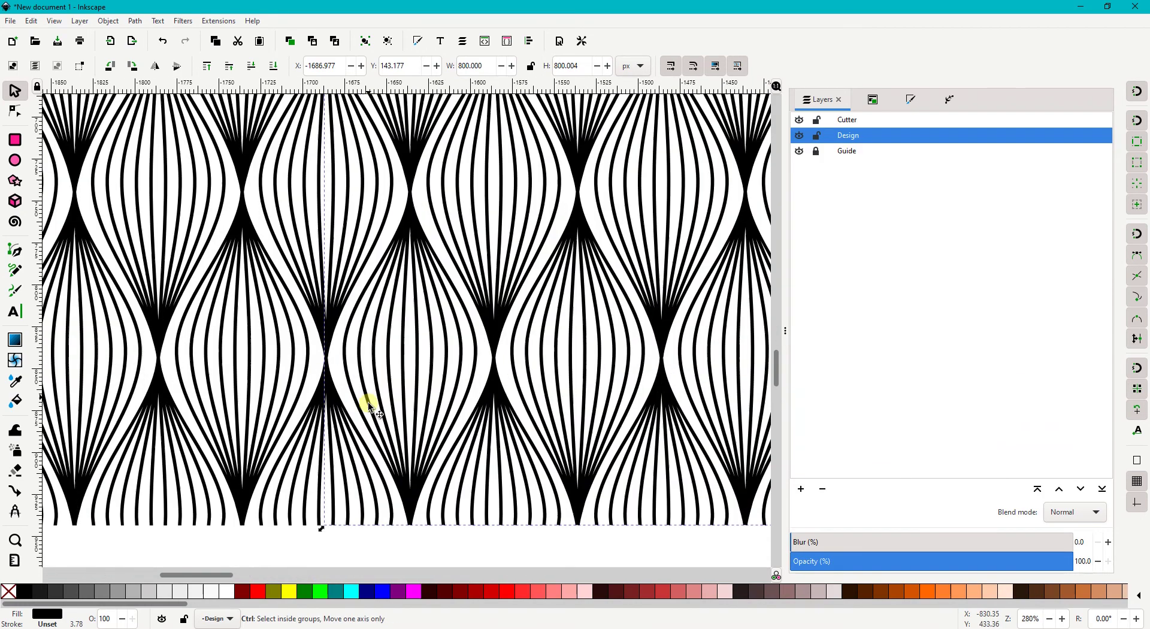
{"action": "scroll", "coordinate": [362, 484], "scroll_direction": "down", "scroll_amount": 2}
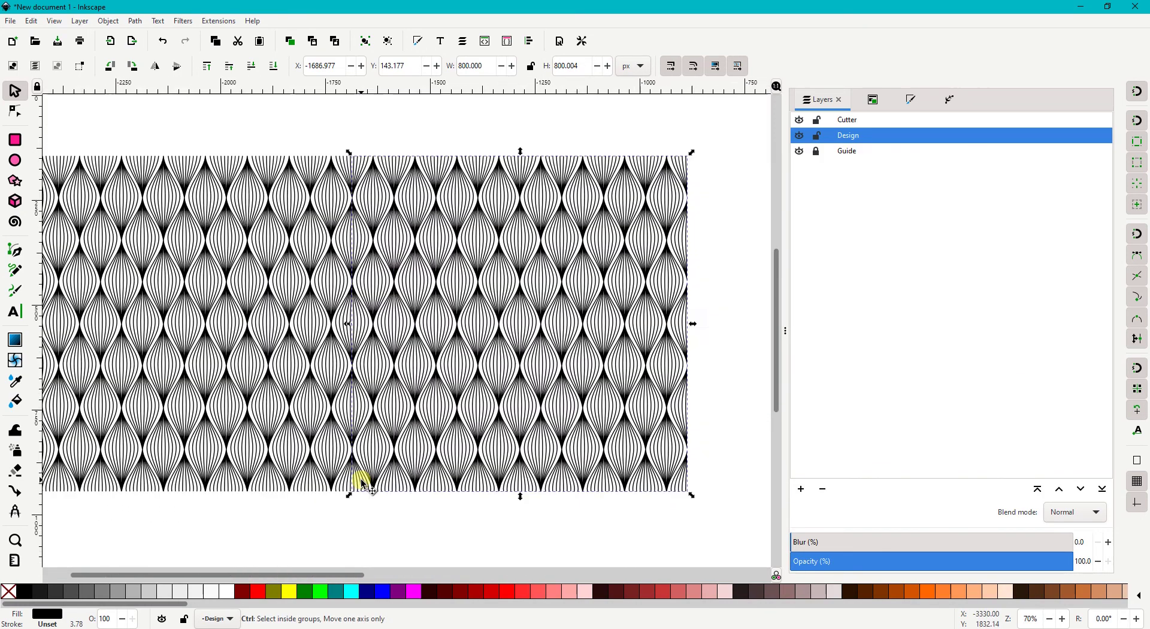
{"action": "scroll", "coordinate": [360, 479], "scroll_direction": "down", "scroll_amount": 2}
{"action": "left_click", "coordinate": [368, 537]}
{"action": "scroll", "coordinate": [374, 479], "scroll_direction": "down", "scroll_amount": 4}
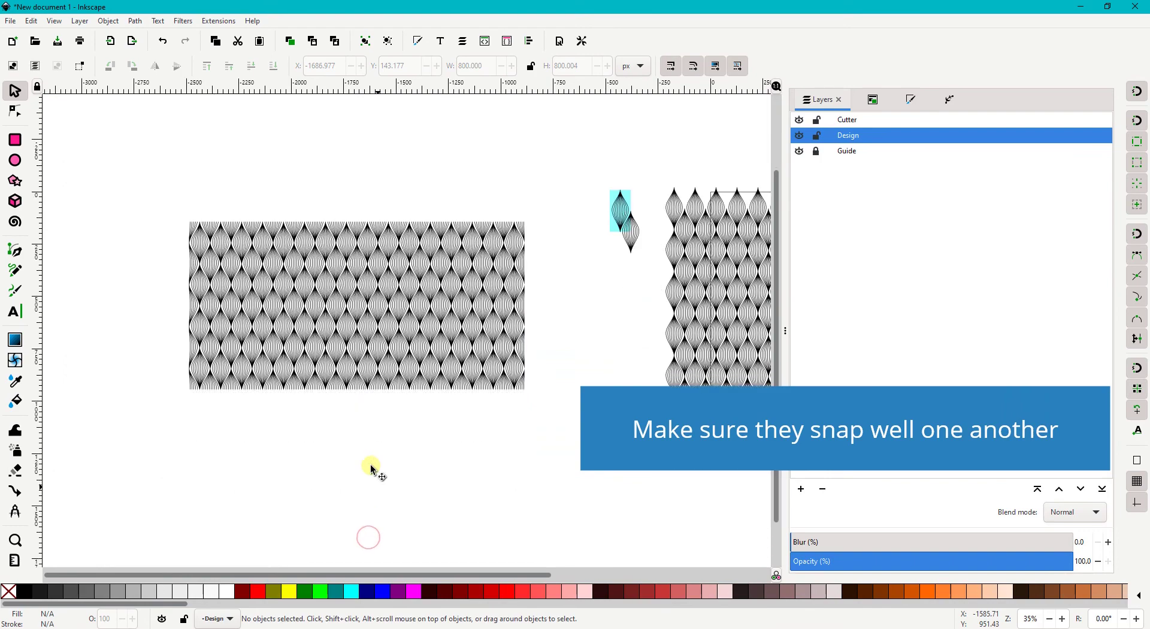
{"action": "left_click_drag", "start_coordinate": [137, 177], "coordinate": [545, 440]}
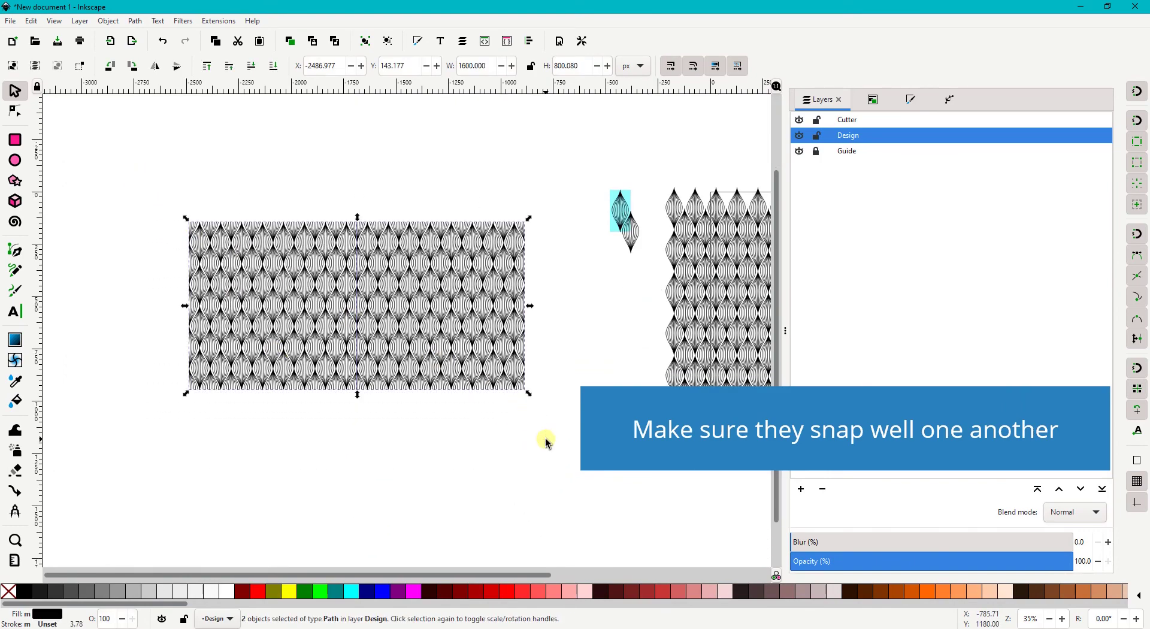
{"action": "scroll", "coordinate": [355, 252], "scroll_direction": "up", "scroll_amount": 2}
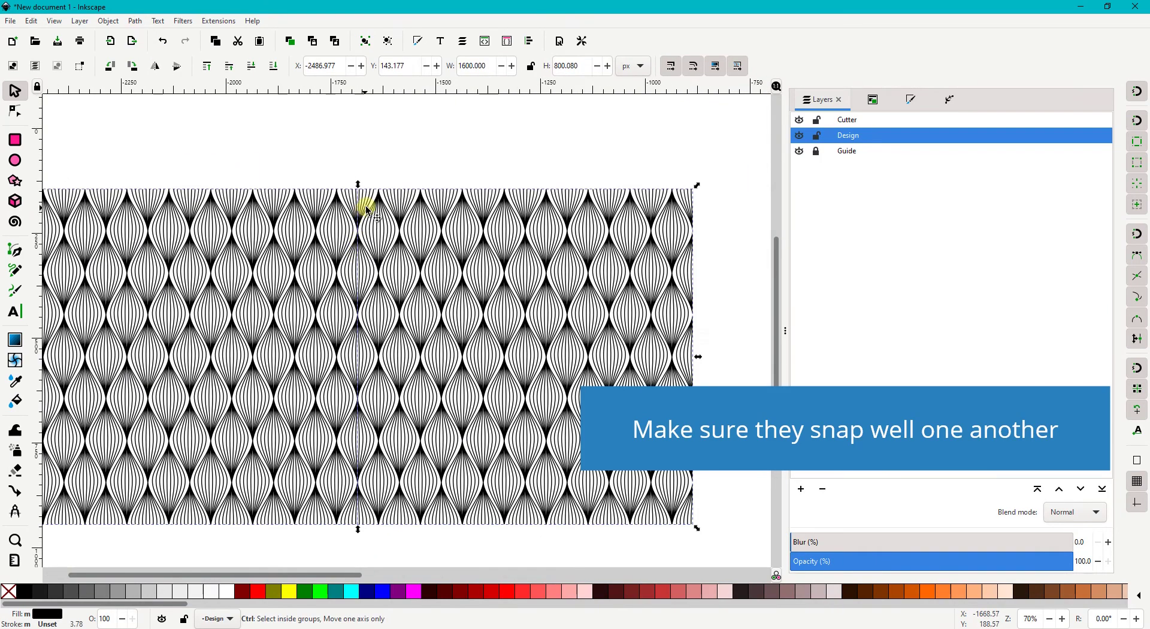
{"action": "scroll", "coordinate": [365, 200], "scroll_direction": "up", "scroll_amount": 2}
{"action": "scroll", "coordinate": [348, 174], "scroll_direction": "up", "scroll_amount": 3}
{"action": "scroll", "coordinate": [340, 159], "scroll_direction": "up", "scroll_amount": 3, "text": "ctrl"}
{"action": "scroll", "coordinate": [338, 160], "scroll_direction": "up", "scroll_amount": 3, "text": "ctrl"}
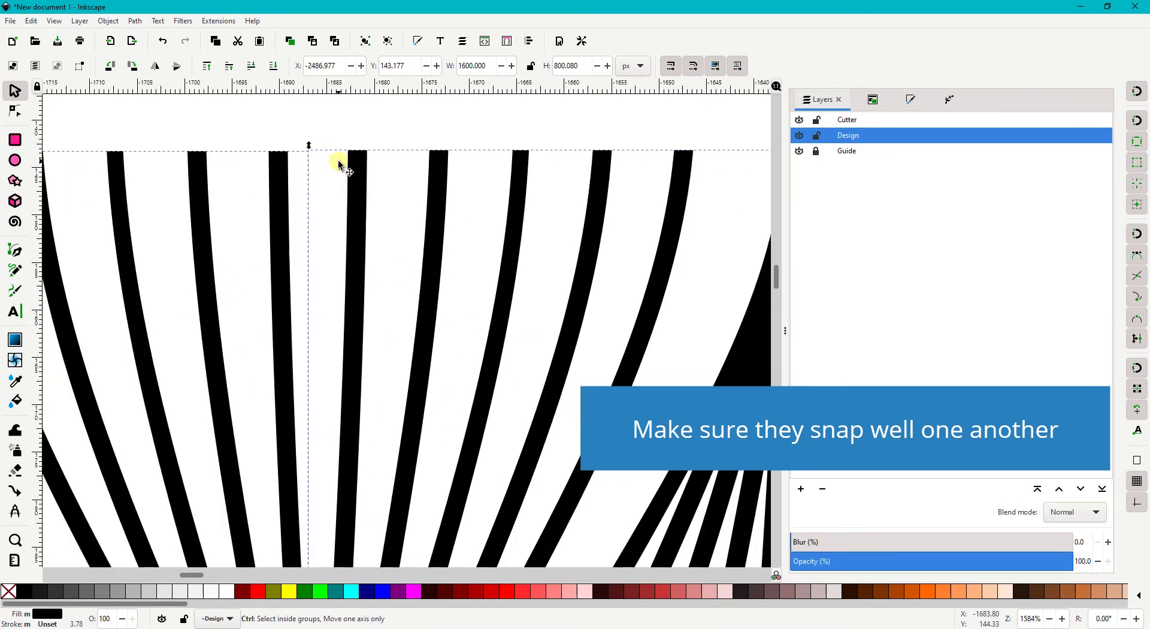
{"action": "scroll", "coordinate": [301, 175], "scroll_direction": "up", "scroll_amount": 2, "text": "ctrl"}
{"action": "left_click", "coordinate": [243, 103]}
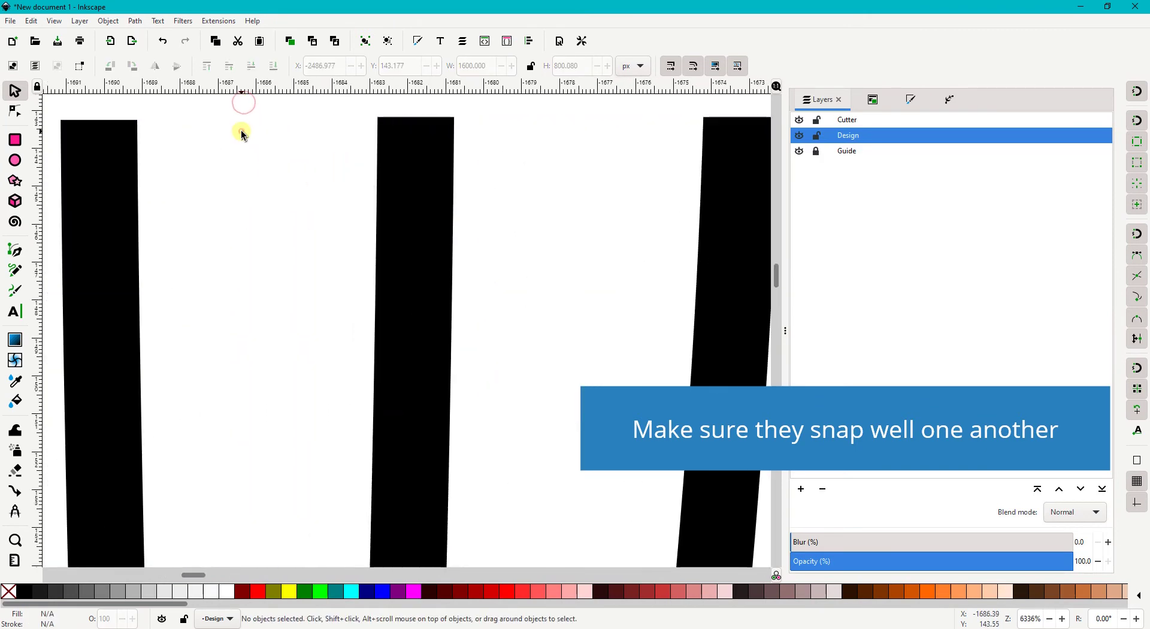
{"action": "mouse_move", "coordinate": [385, 146]}
{"action": "left_mouse_down"}
{"action": "mouse_move", "coordinate": [381, 185]}
{"action": "mouse_move", "coordinate": [311, 247]}
{"action": "left_mouse_up"}
{"action": "scroll", "coordinate": [311, 246], "scroll_direction": "down", "scroll_amount": 10, "text": "ctrl"}
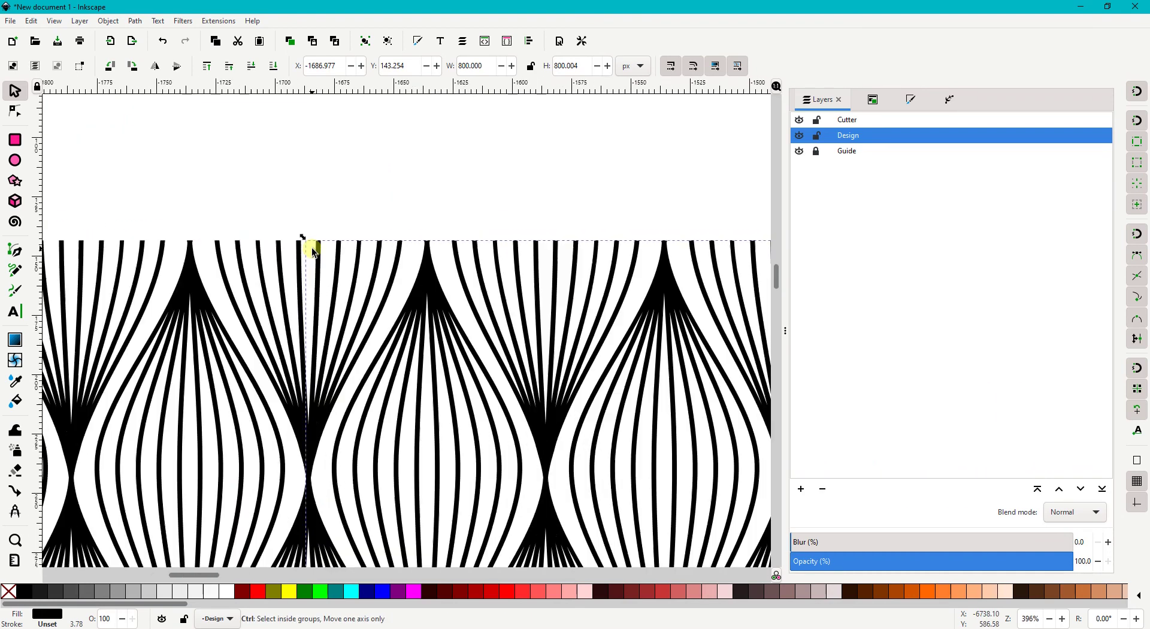
{"action": "scroll", "coordinate": [312, 246], "scroll_direction": "down", "scroll_amount": 2, "text": "ctrl"}
{"action": "scroll", "coordinate": [312, 246], "scroll_direction": "down", "scroll_amount": 4, "text": "ctrl"}
Union the two side-by-side tiles into a single 1600 × 800 strip
{"action": "left_click", "coordinate": [180, 186]}
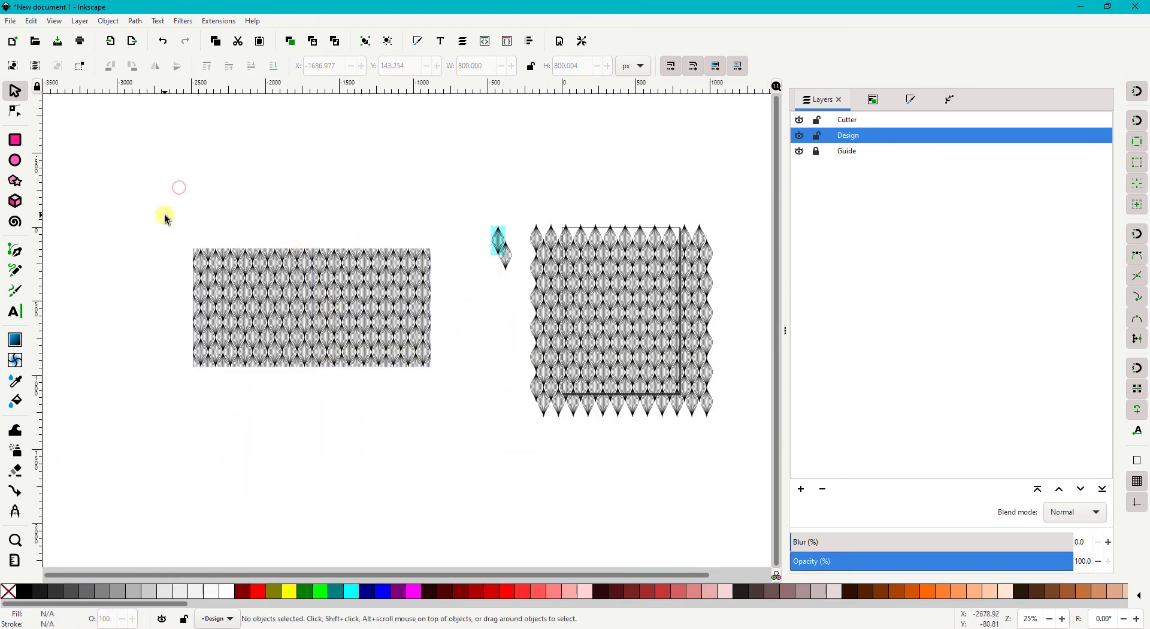
{"action": "left_click_drag", "start_coordinate": [379, 353], "coordinate": [431, 391]}
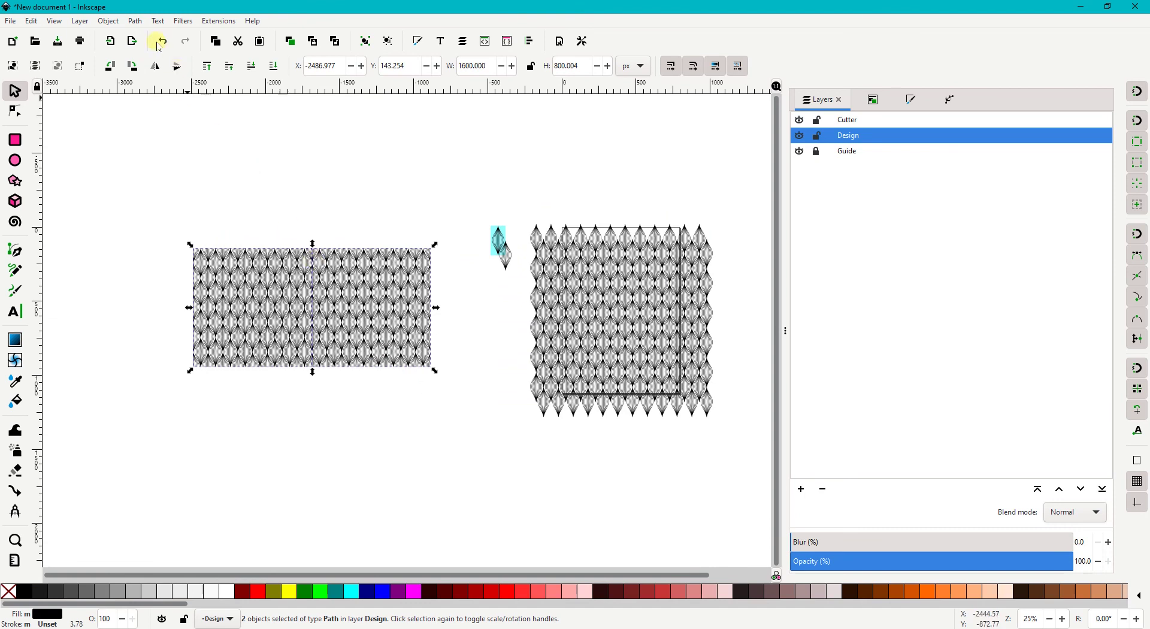
{"action": "left_click", "coordinate": [134, 23]}
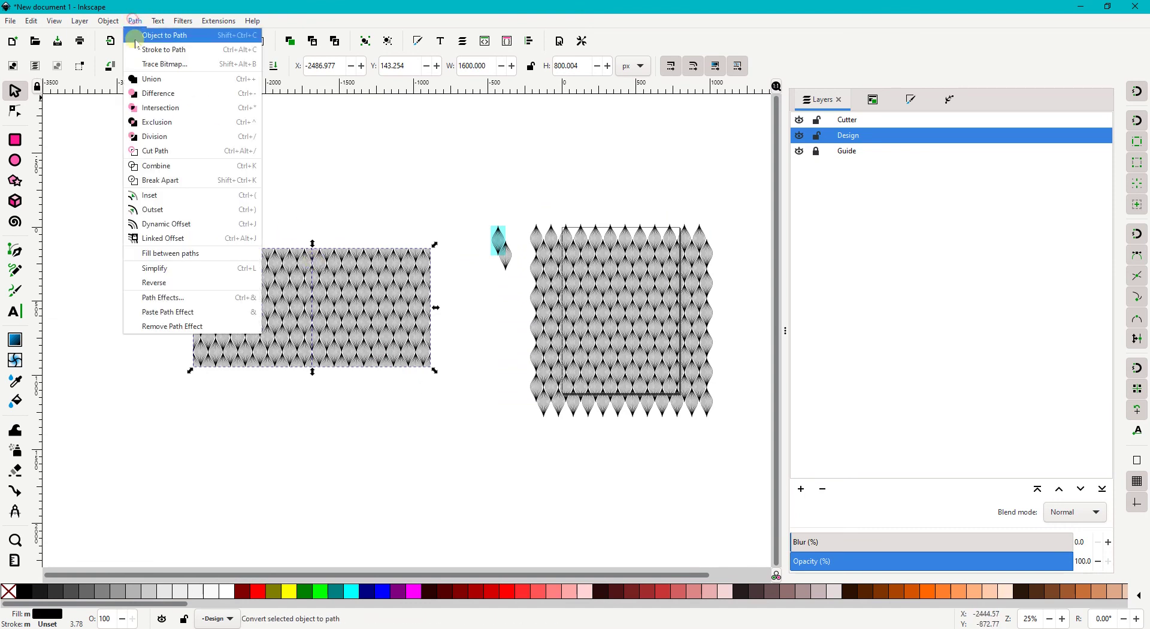
{"action": "left_click", "coordinate": [151, 79]}
Duplicate the strip and snap the copy directly beneath it, checking the seam
{"action": "right_click", "coordinate": [269, 276]}
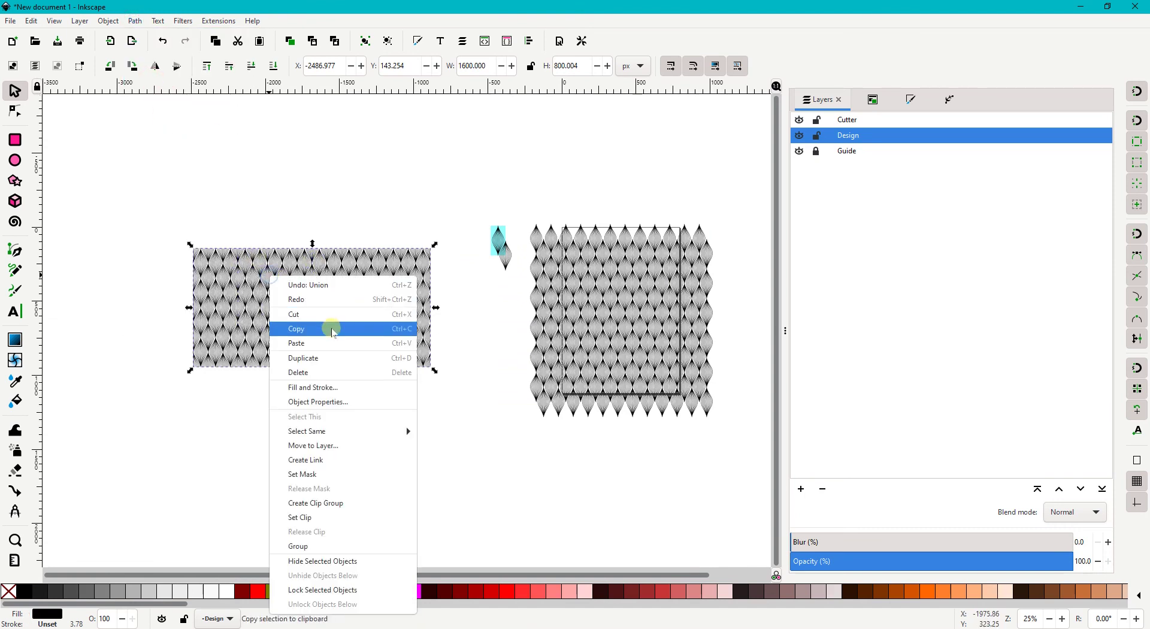
{"action": "left_click", "coordinate": [316, 358]}
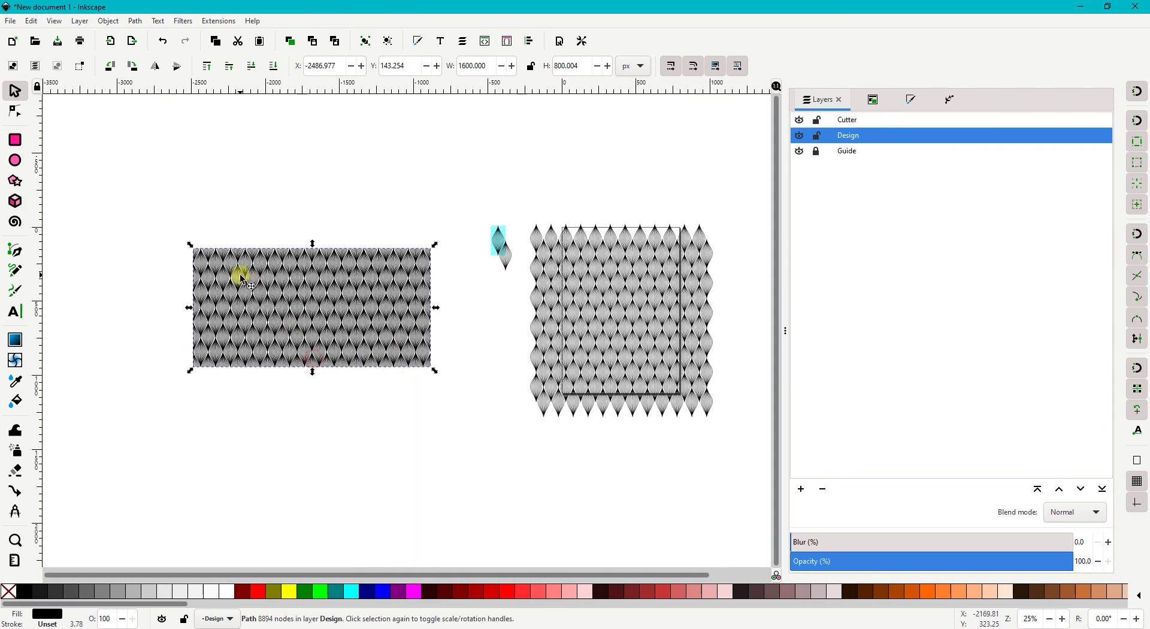
{"action": "left_click_drag", "start_coordinate": [242, 313], "coordinate": [243, 352]}
{"action": "mouse_move", "coordinate": [244, 397]}
{"action": "left_mouse_down"}
{"action": "mouse_move", "coordinate": [244, 412]}
{"action": "mouse_move", "coordinate": [242, 399]}
{"action": "left_mouse_up"}
{"action": "scroll", "coordinate": [189, 426], "scroll_direction": "up", "scroll_amount": 2}
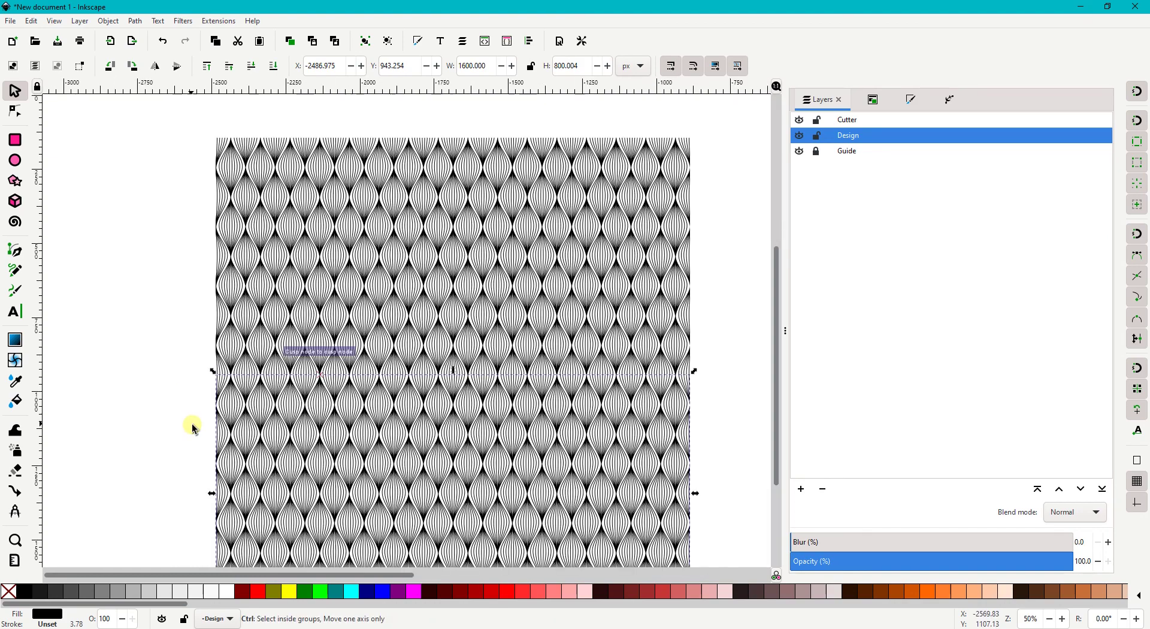
{"action": "scroll", "coordinate": [231, 397], "scroll_direction": "up", "scroll_amount": 2}
{"action": "scroll", "coordinate": [213, 400], "scroll_direction": "up", "scroll_amount": 1}
{"action": "scroll", "coordinate": [214, 401], "scroll_direction": "up", "scroll_amount": 2}
{"action": "scroll", "coordinate": [188, 386], "scroll_direction": "up", "scroll_amount": 2}
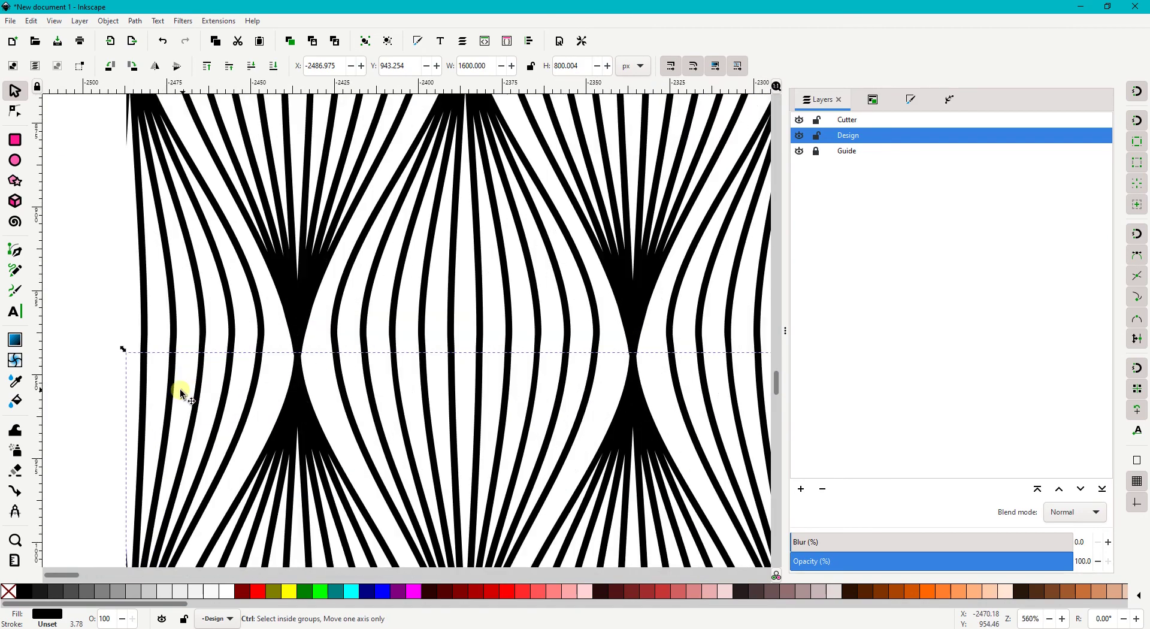
{"action": "scroll", "coordinate": [177, 388], "scroll_direction": "up", "scroll_amount": 4}
{"action": "scroll", "coordinate": [223, 347], "scroll_direction": "down", "scroll_amount": 2}
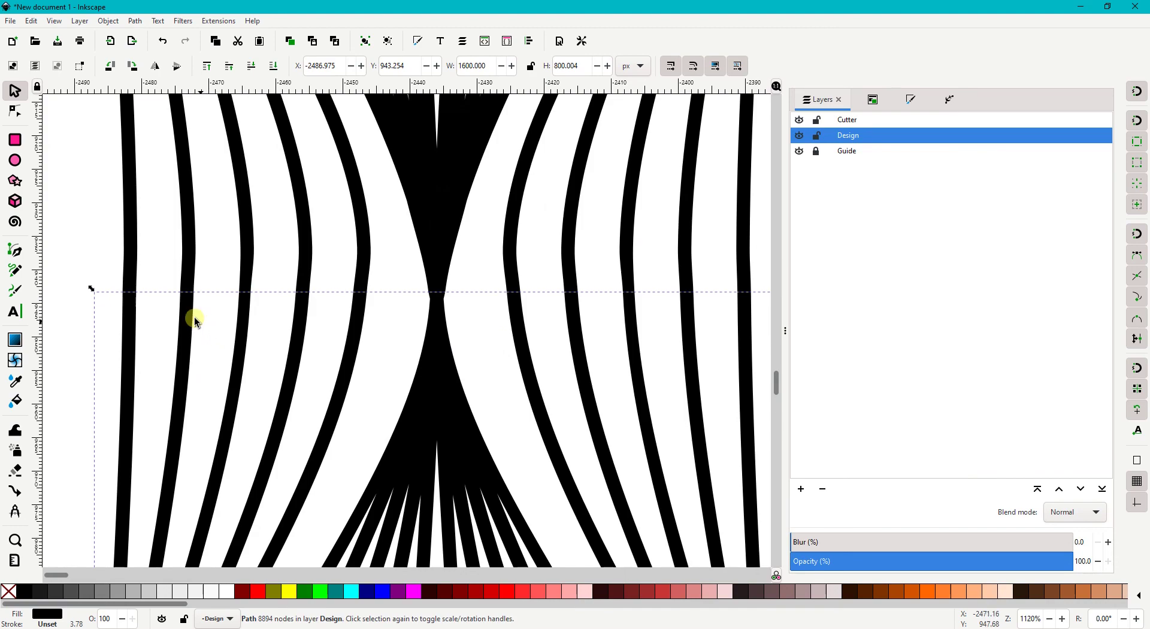
{"action": "scroll", "coordinate": [188, 332], "scroll_direction": "down", "scroll_amount": 1}
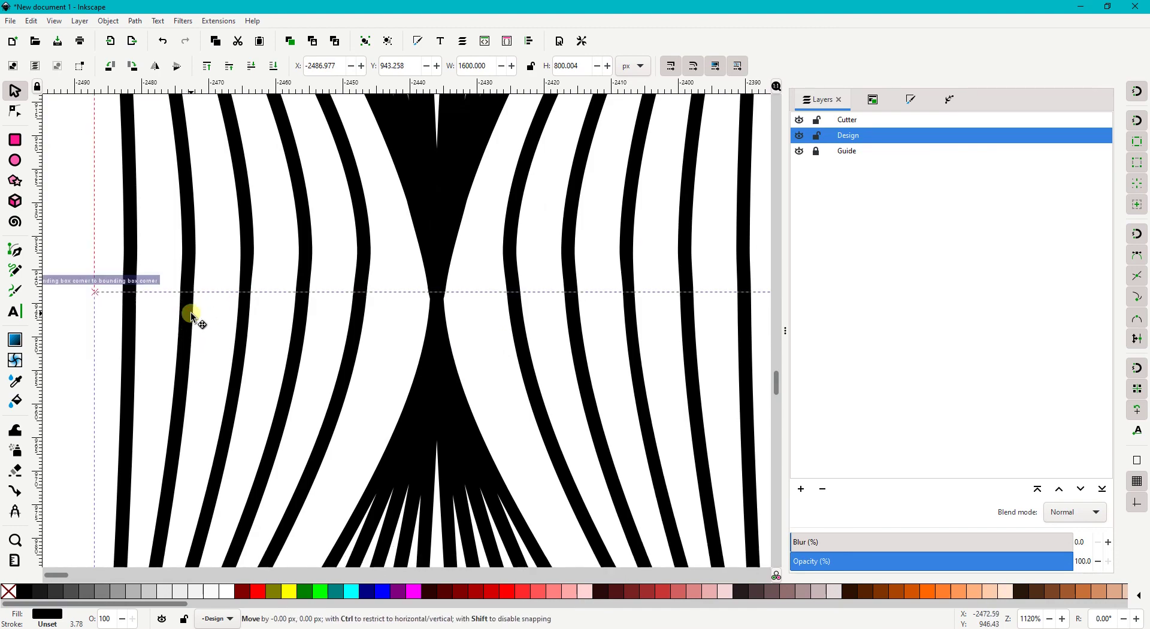
{"action": "scroll", "coordinate": [193, 314], "scroll_direction": "down", "scroll_amount": 3}
{"action": "scroll", "coordinate": [193, 314], "scroll_direction": "down", "scroll_amount": 2}
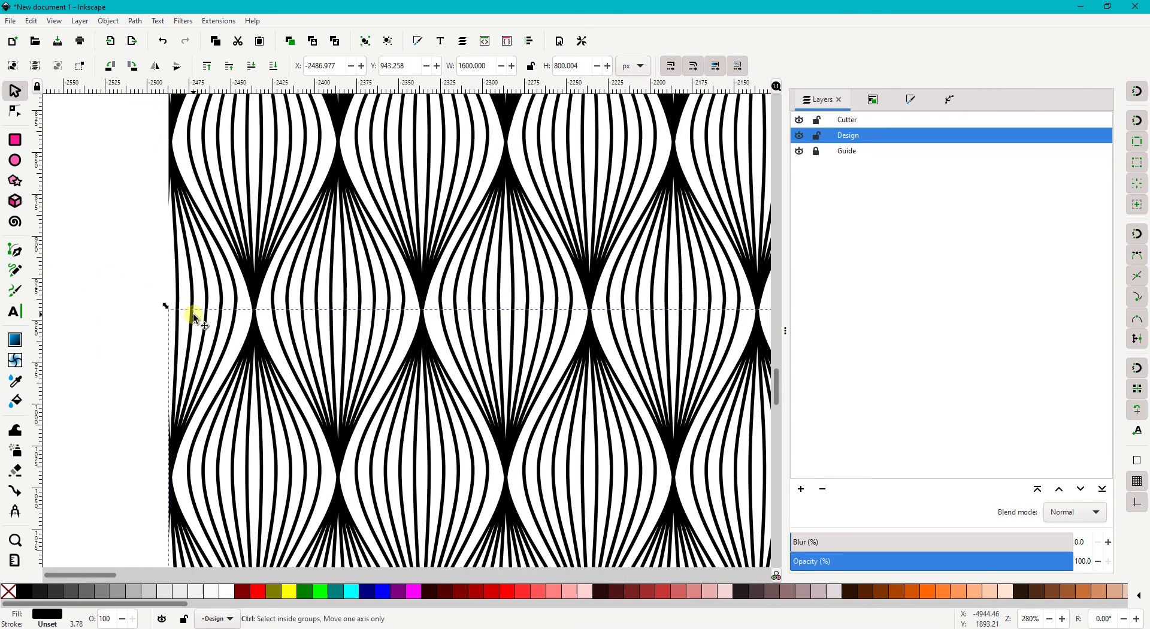
{"action": "scroll", "coordinate": [193, 314], "scroll_direction": "down", "scroll_amount": 1}
{"action": "scroll", "coordinate": [193, 314], "scroll_direction": "down", "scroll_amount": 1}
{"action": "scroll", "coordinate": [193, 313], "scroll_direction": "down", "scroll_amount": 1}
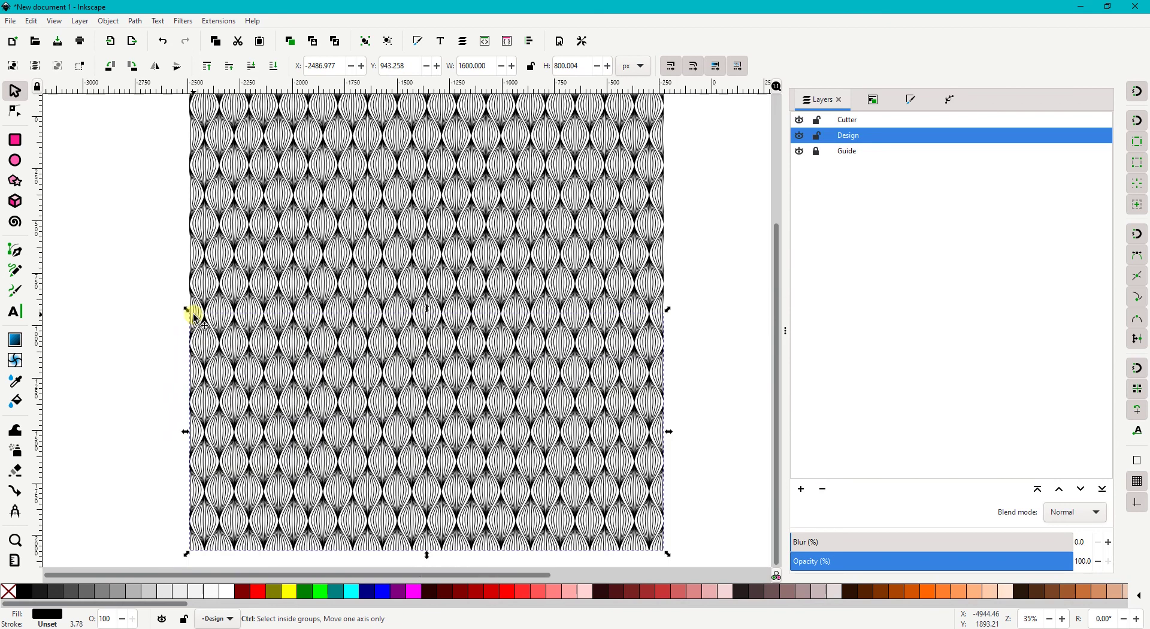
{"action": "scroll", "coordinate": [190, 310], "scroll_direction": "down", "scroll_amount": 1}
Union both stacked strips into one 1600 × 1600 block and deselect it
{"action": "left_click", "coordinate": [219, 251], "text": "shift"}
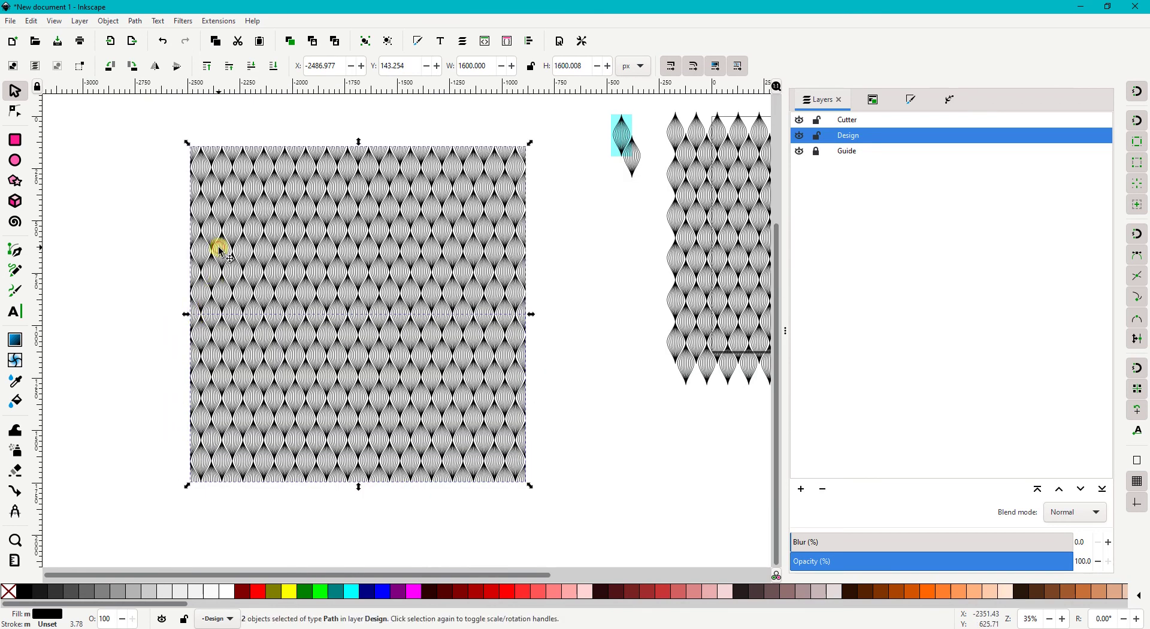
{"action": "left_click", "coordinate": [134, 20]}
{"action": "left_click", "coordinate": [137, 78]}
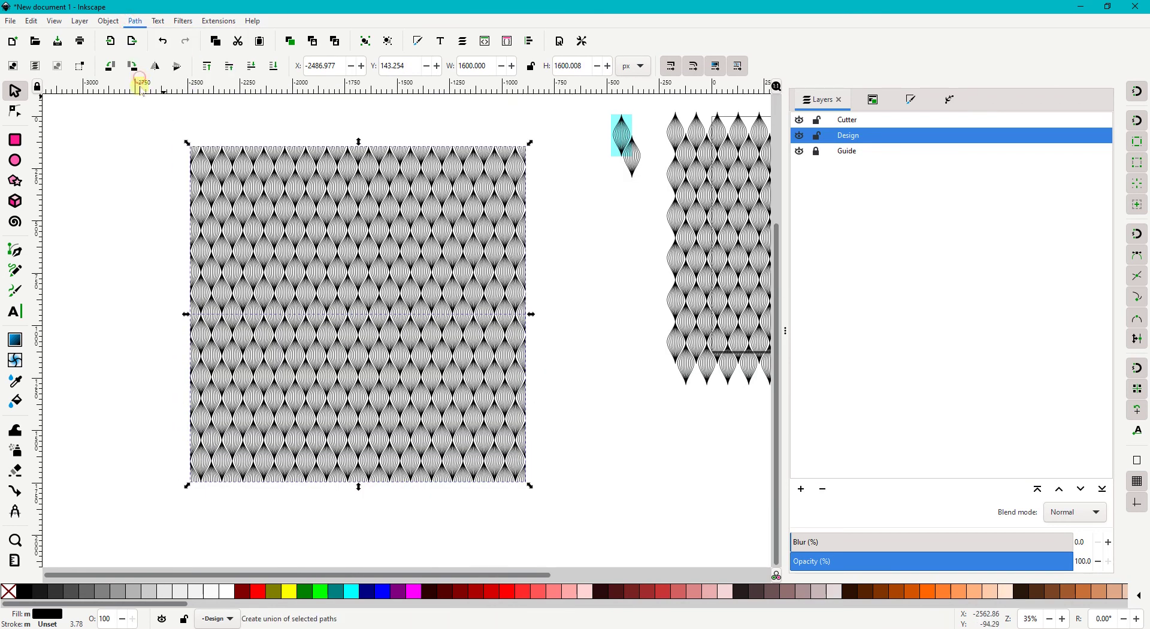
{"action": "left_click", "coordinate": [128, 170]}
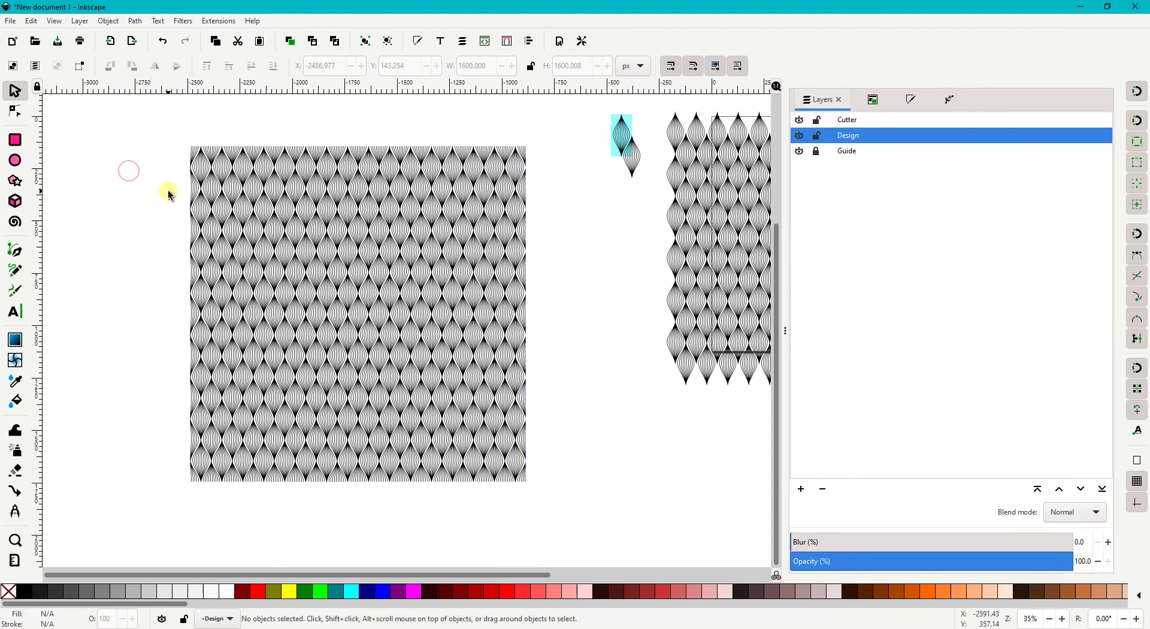